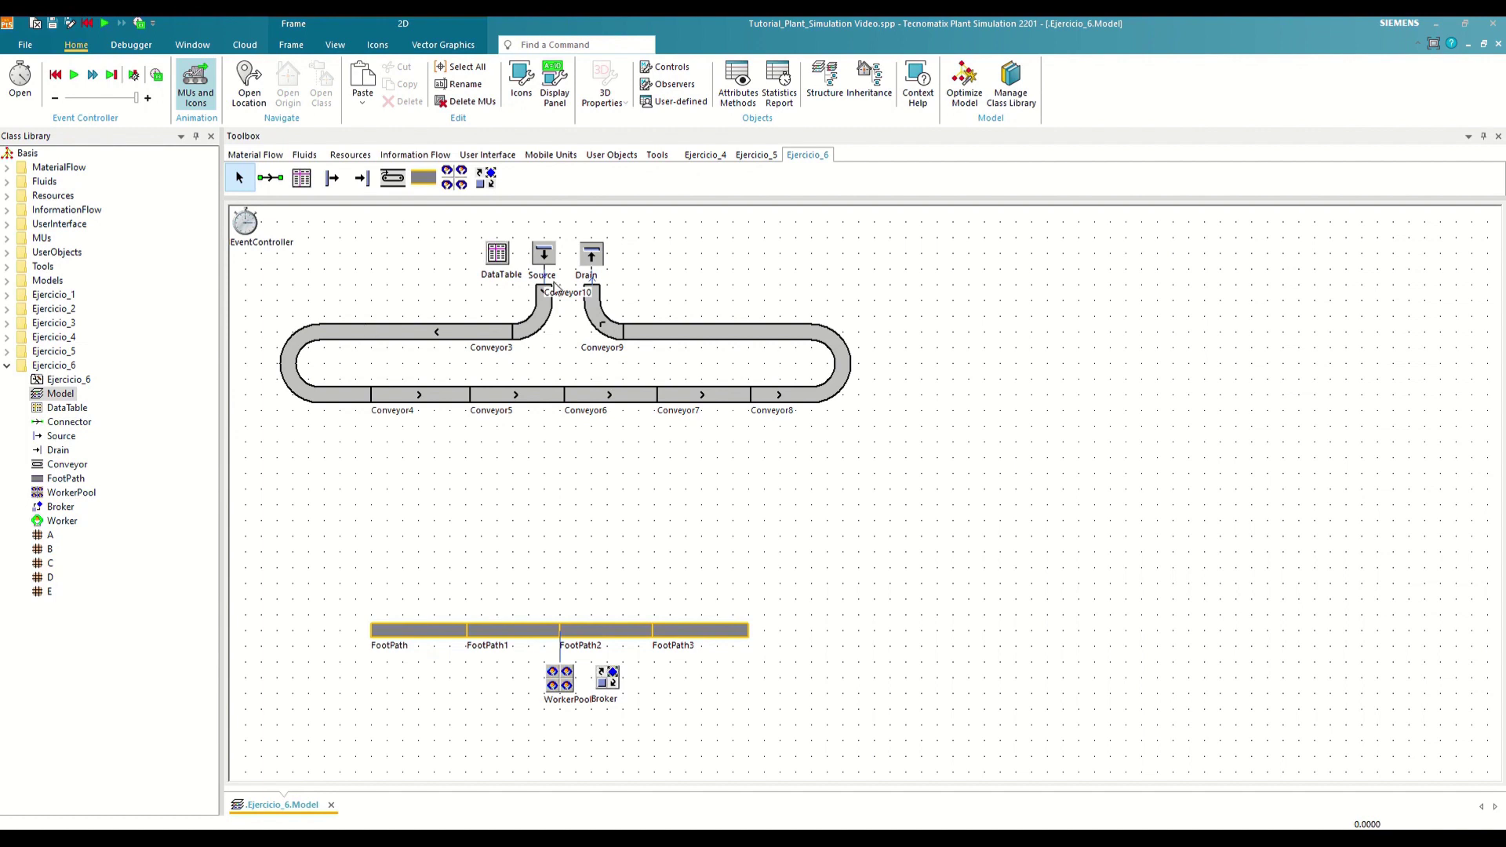
- Set the Source's creation interval to a Normal distribution with values 30, 20, 0, 60
double_click(547, 255)
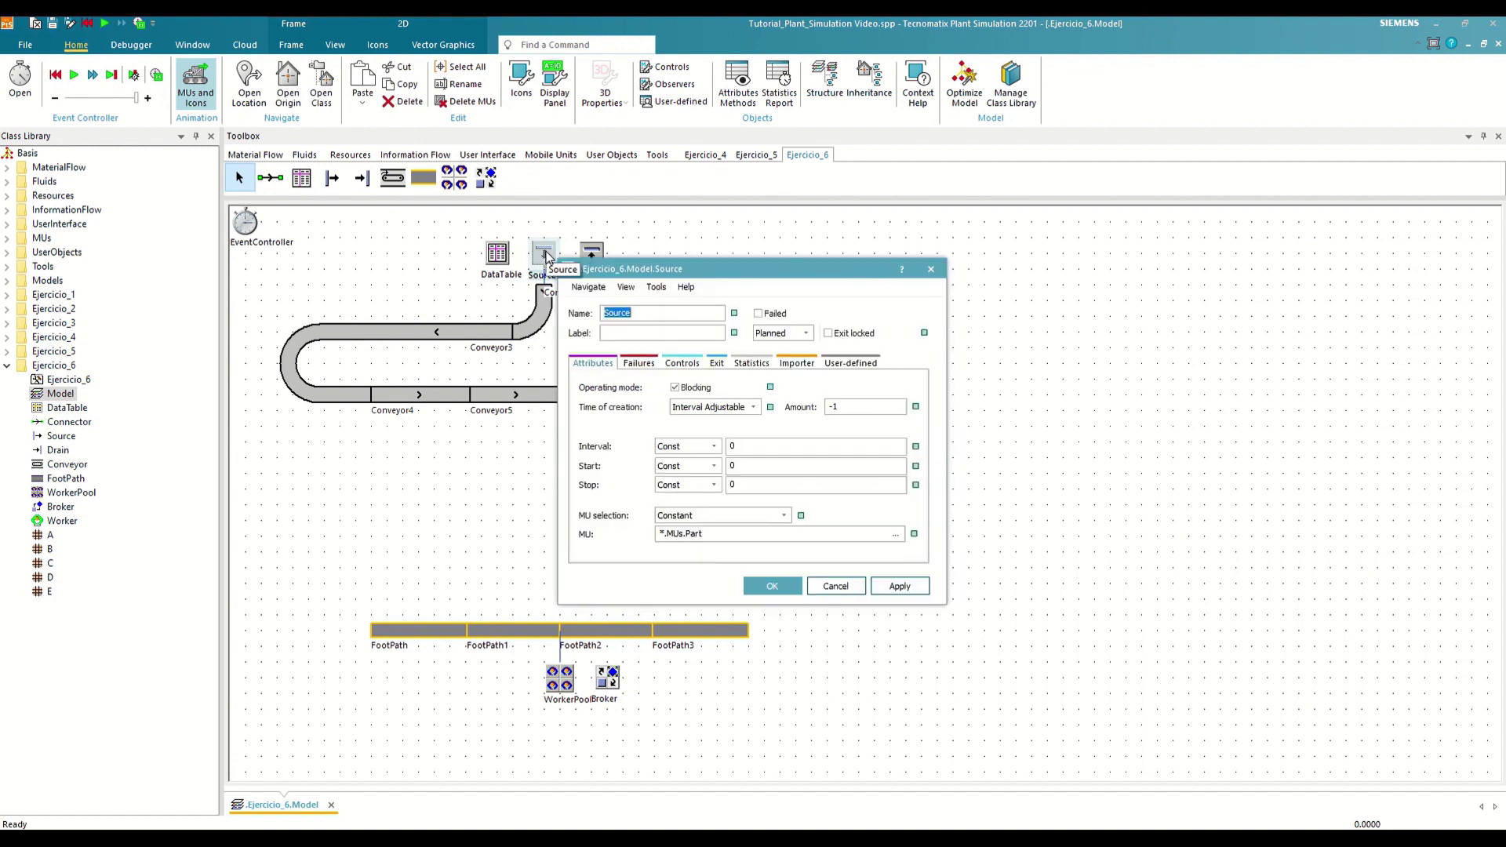
left_click(692, 448)
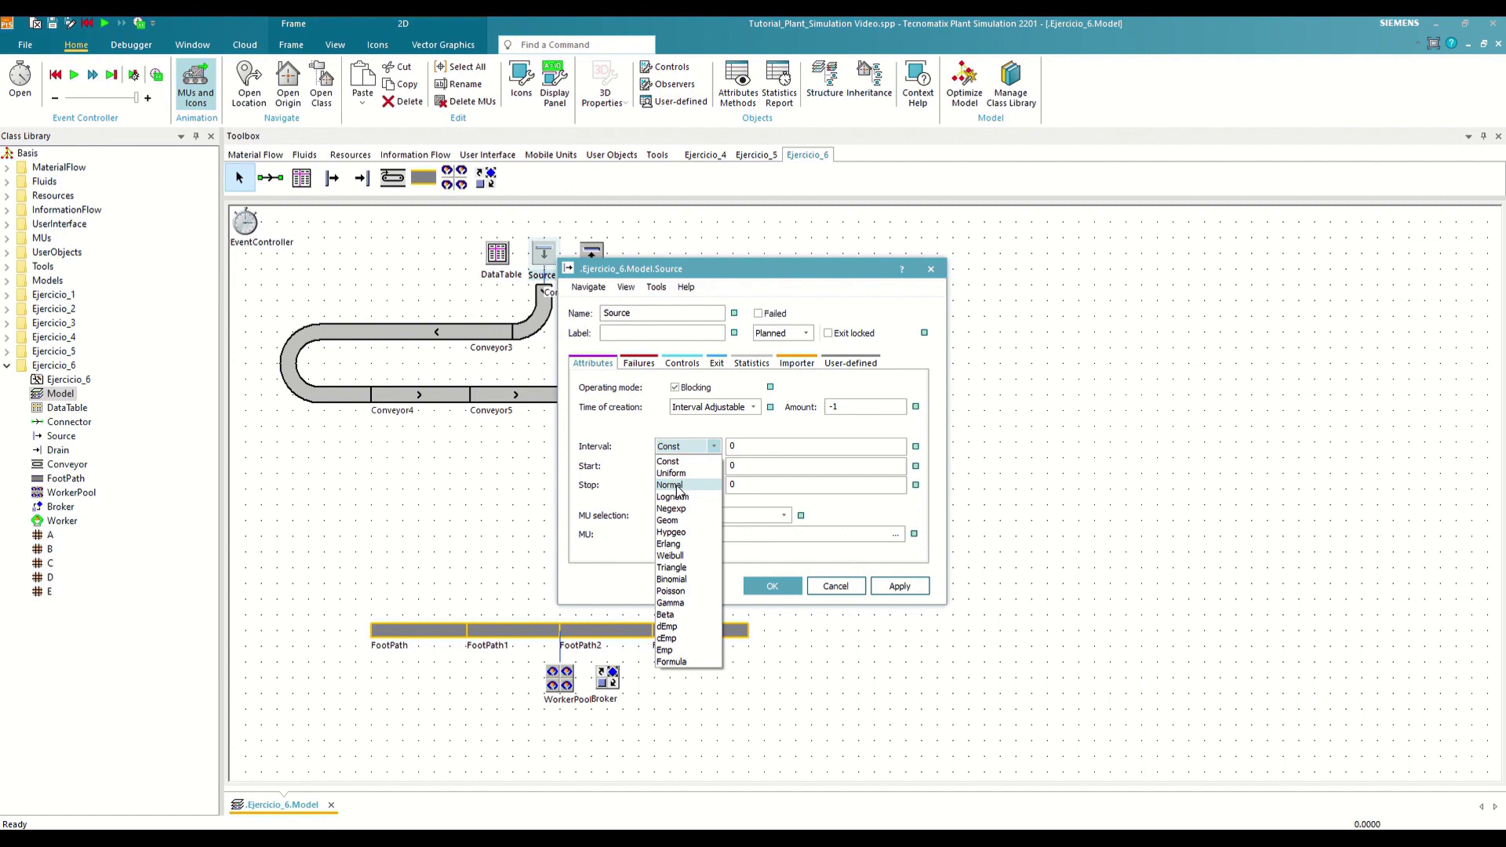
left_click(673, 458)
left_click(729, 446)
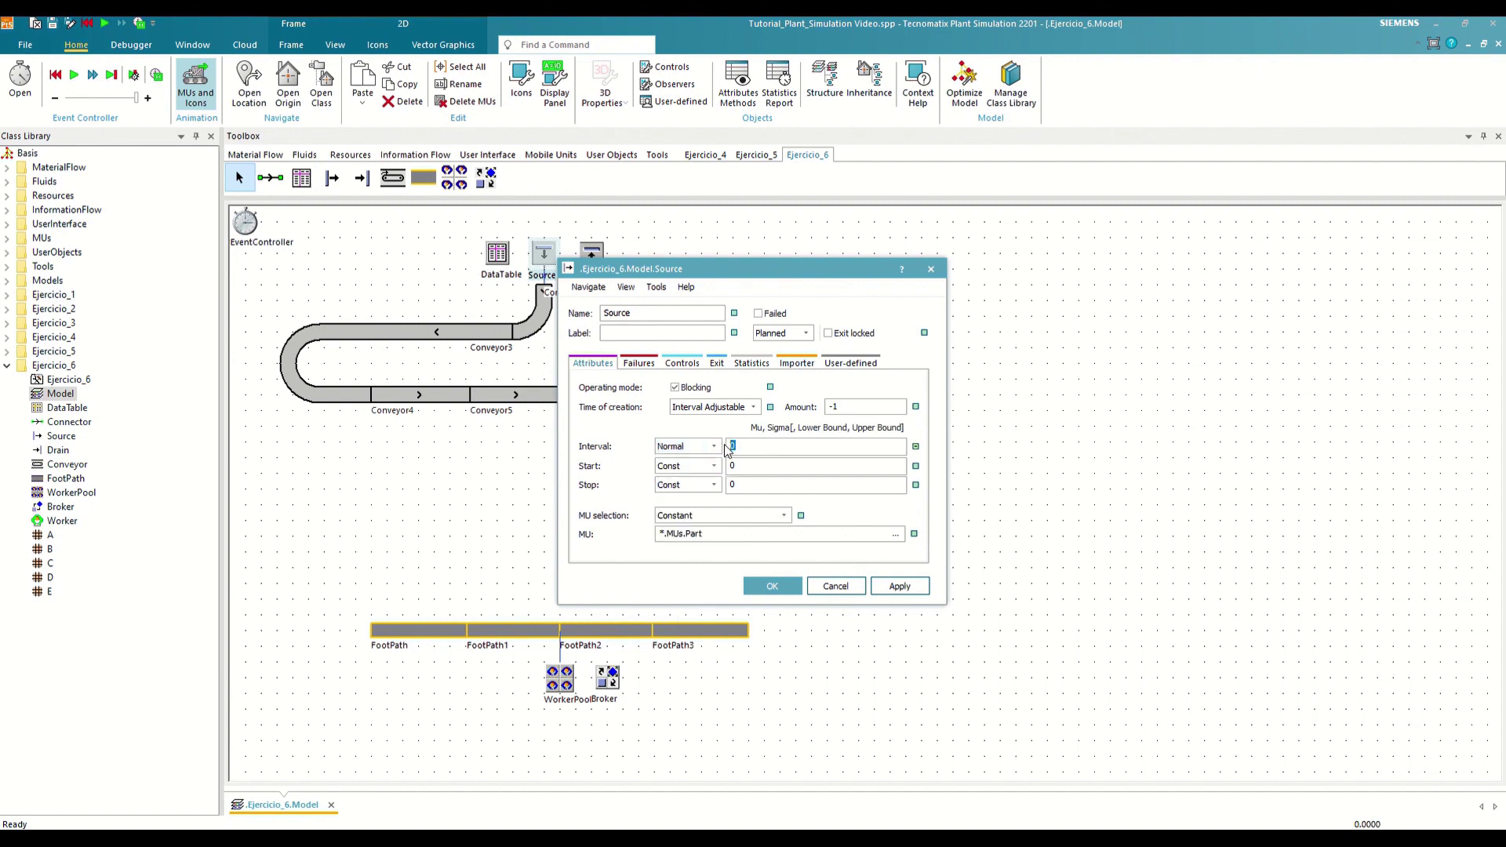
type("30, 20, 0, 60")
left_click(909, 589)
- Make the Source choose part types randomly from the DataTable and confirm the settings
left_click(731, 517)
left_click(687, 571)
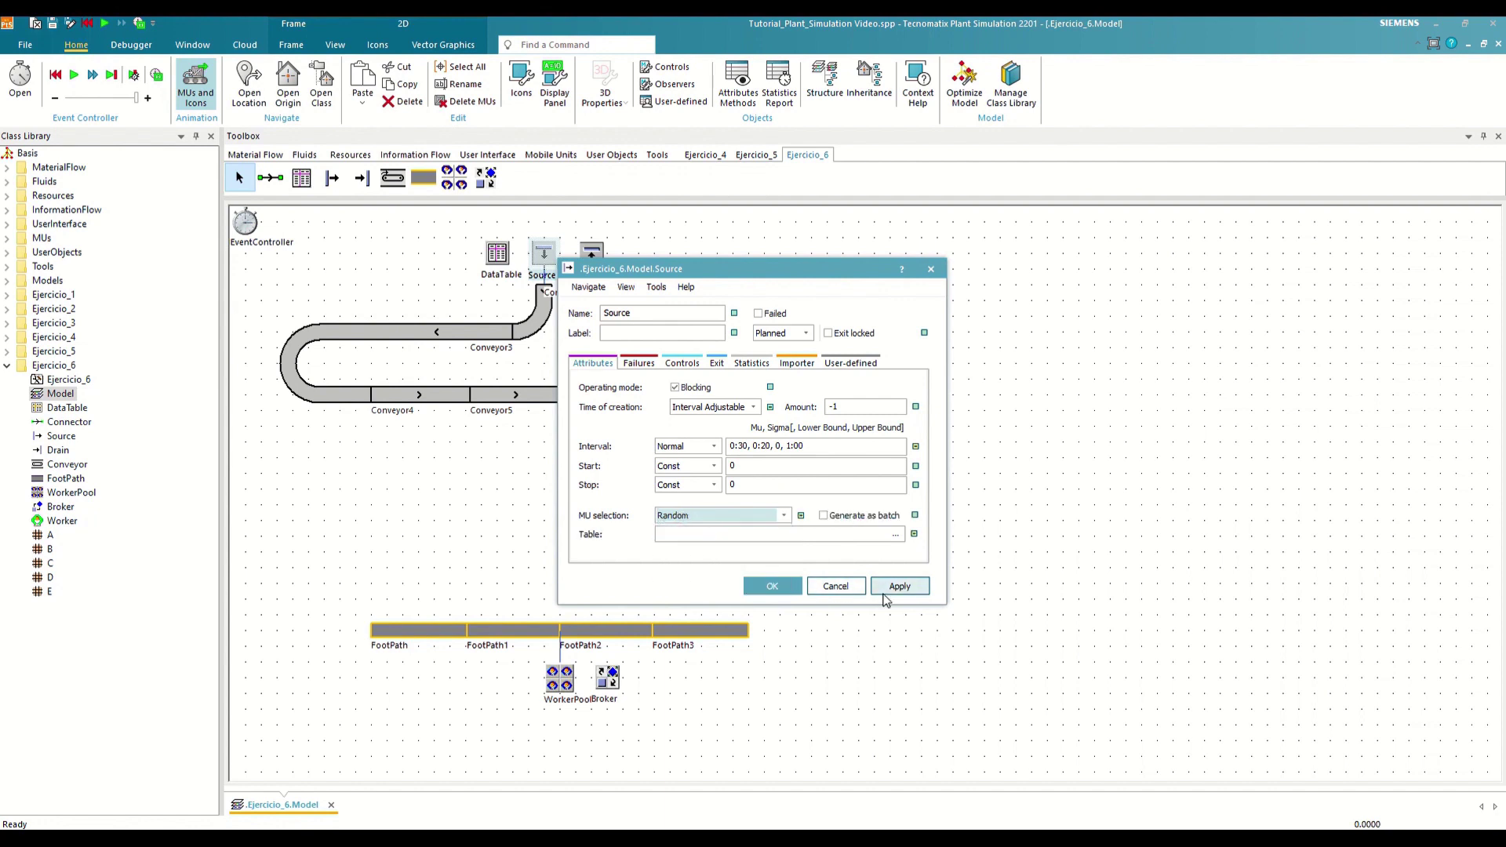
left_click_drag(501, 243, 690, 536)
left_click(773, 586)
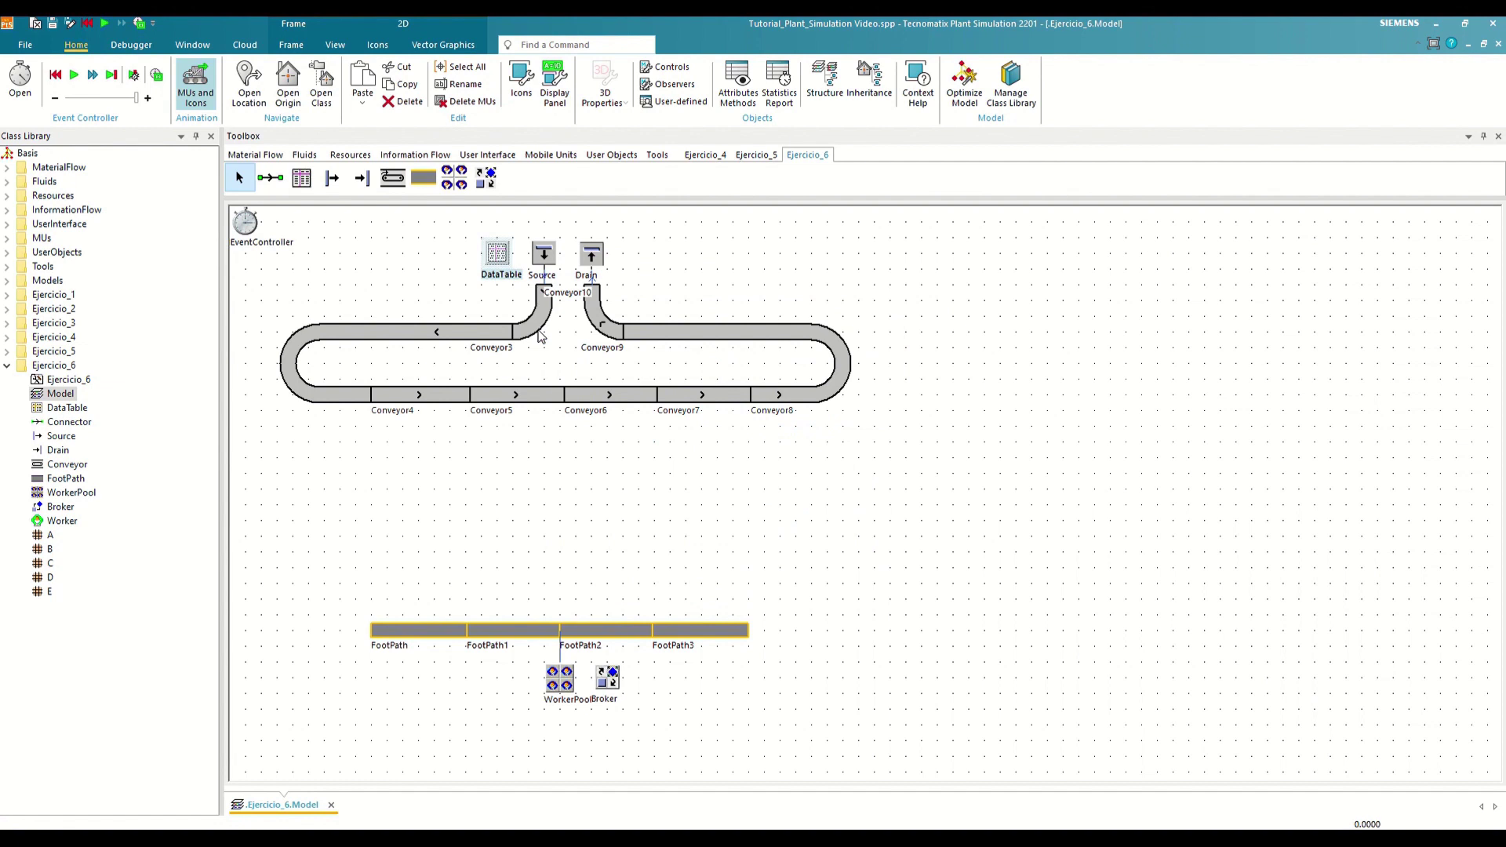
- Add part types A, B, C, D and E to the DataTable's MU column
double_click(498, 255)
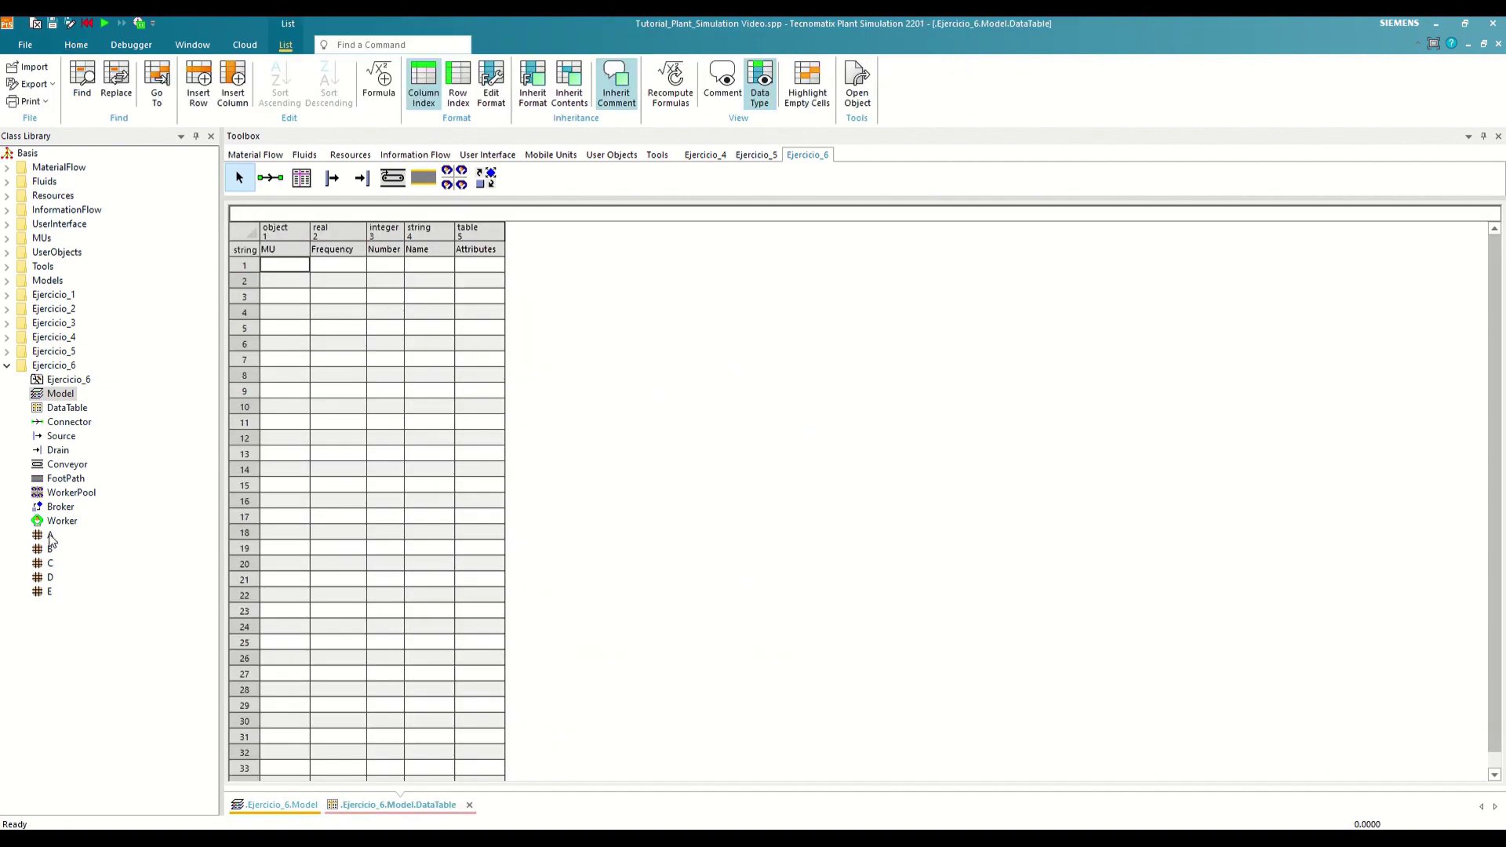
left_click_drag(49, 536, 276, 284)
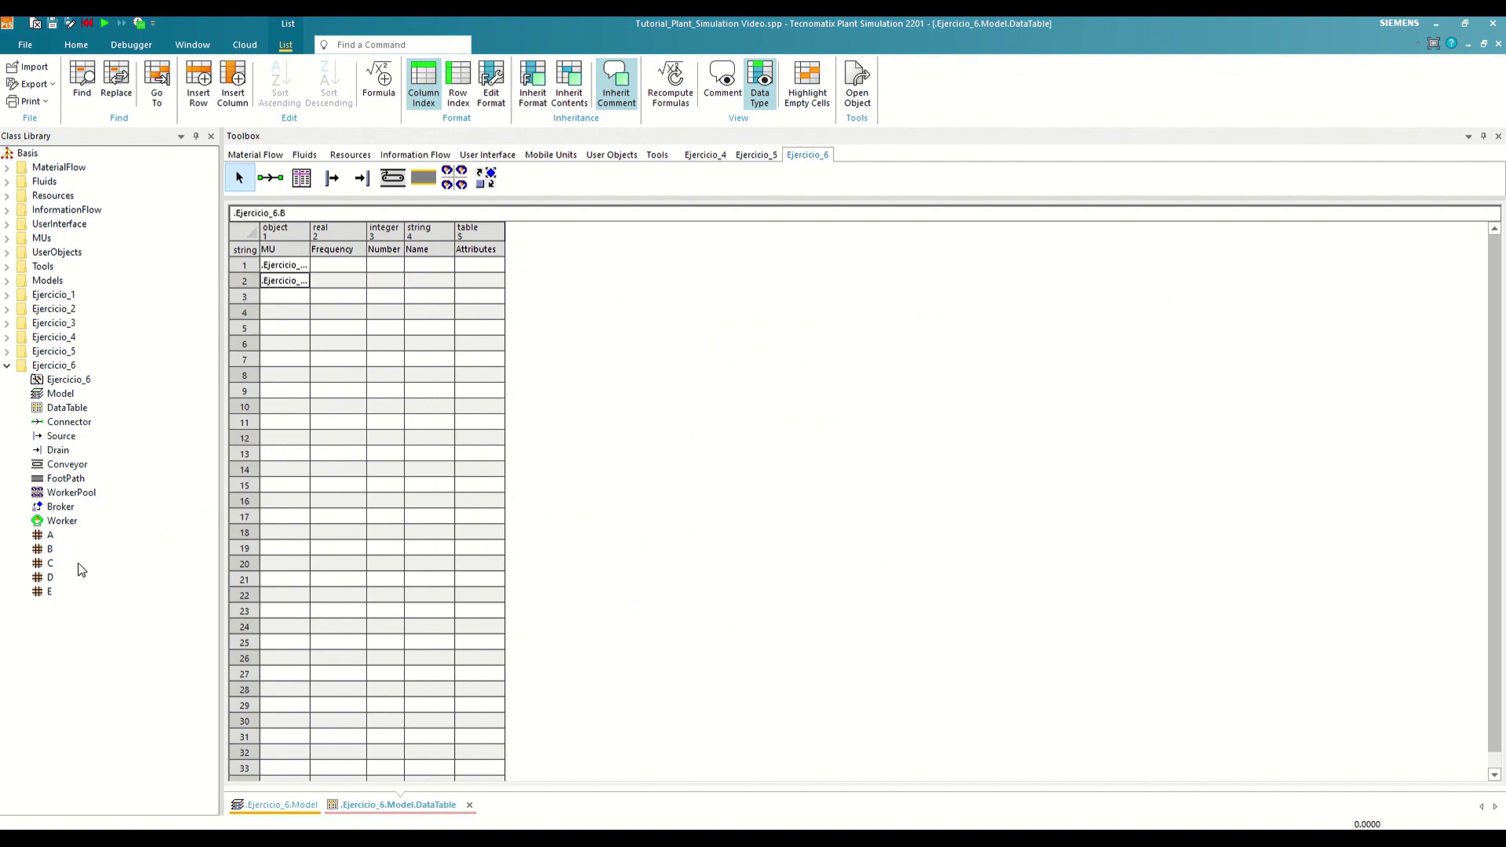
left_click_drag(49, 563, 284, 298)
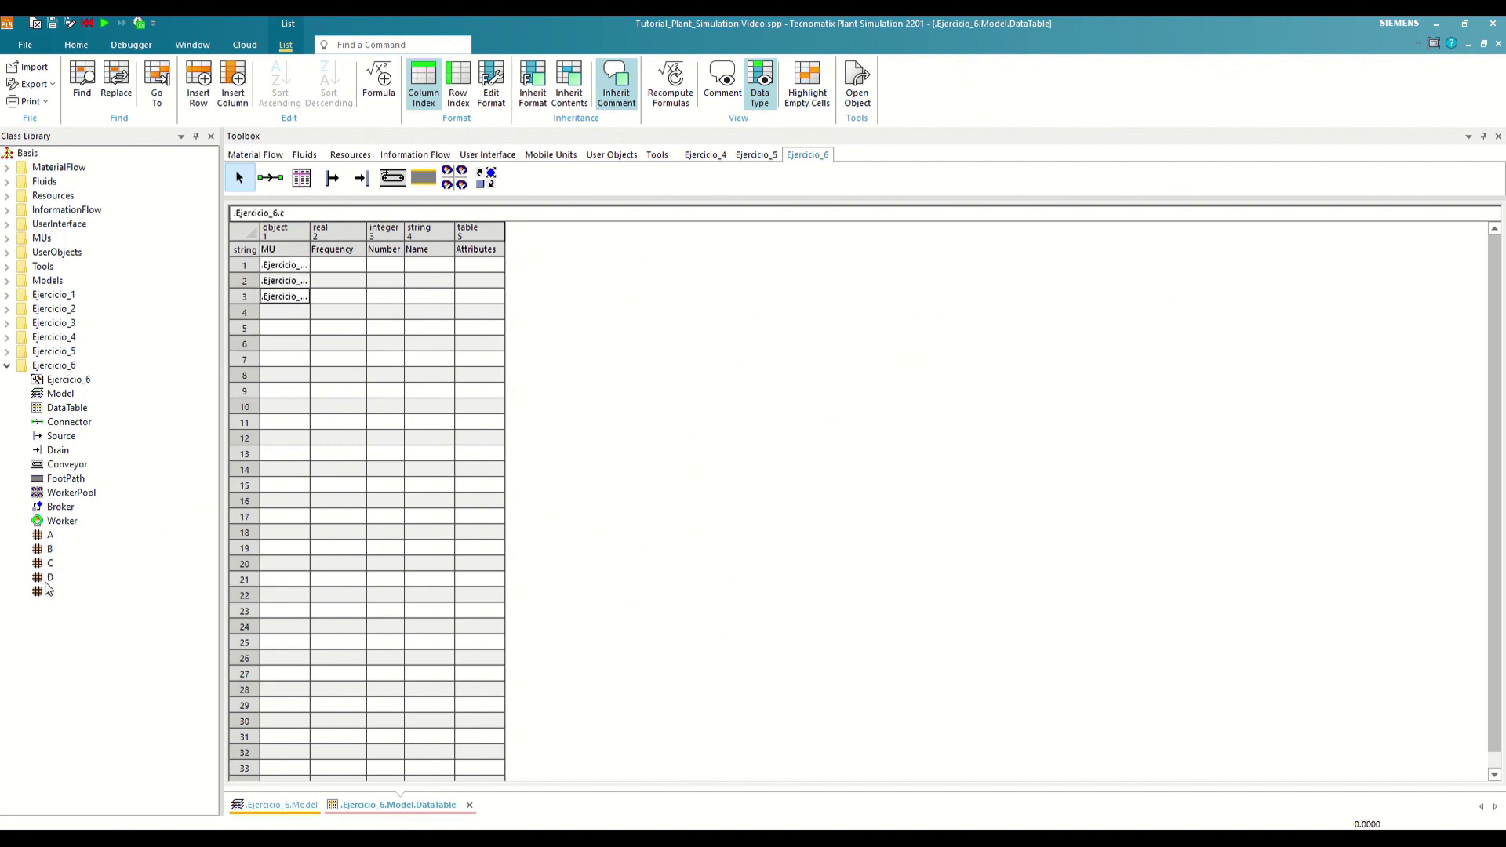
left_click_drag(48, 578, 279, 315)
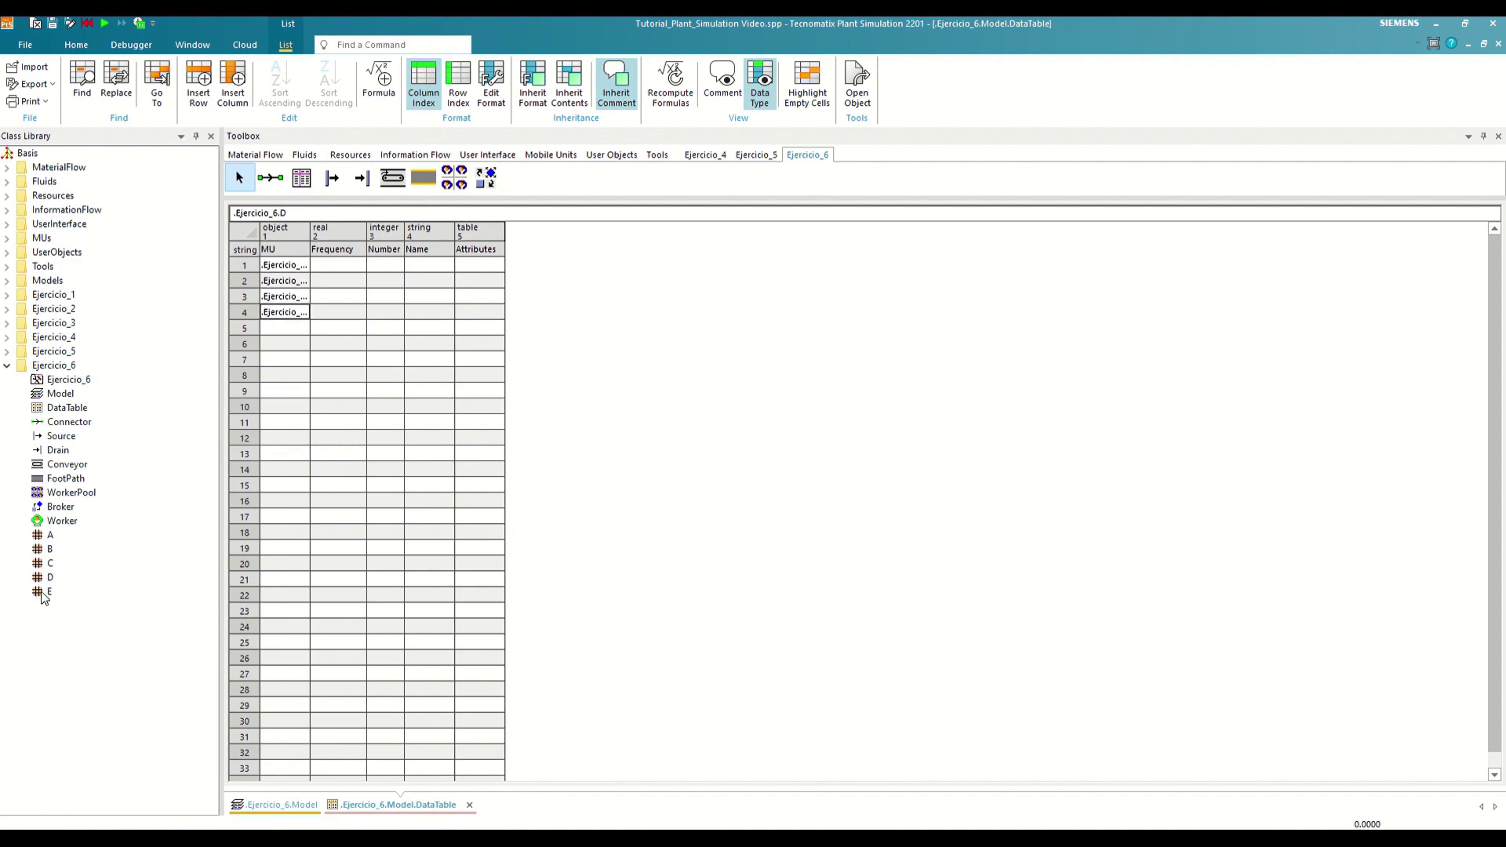
left_click_drag(45, 594, 290, 330)
- Enter a Frequency of 1 for each of the five part types
left_click(353, 269)
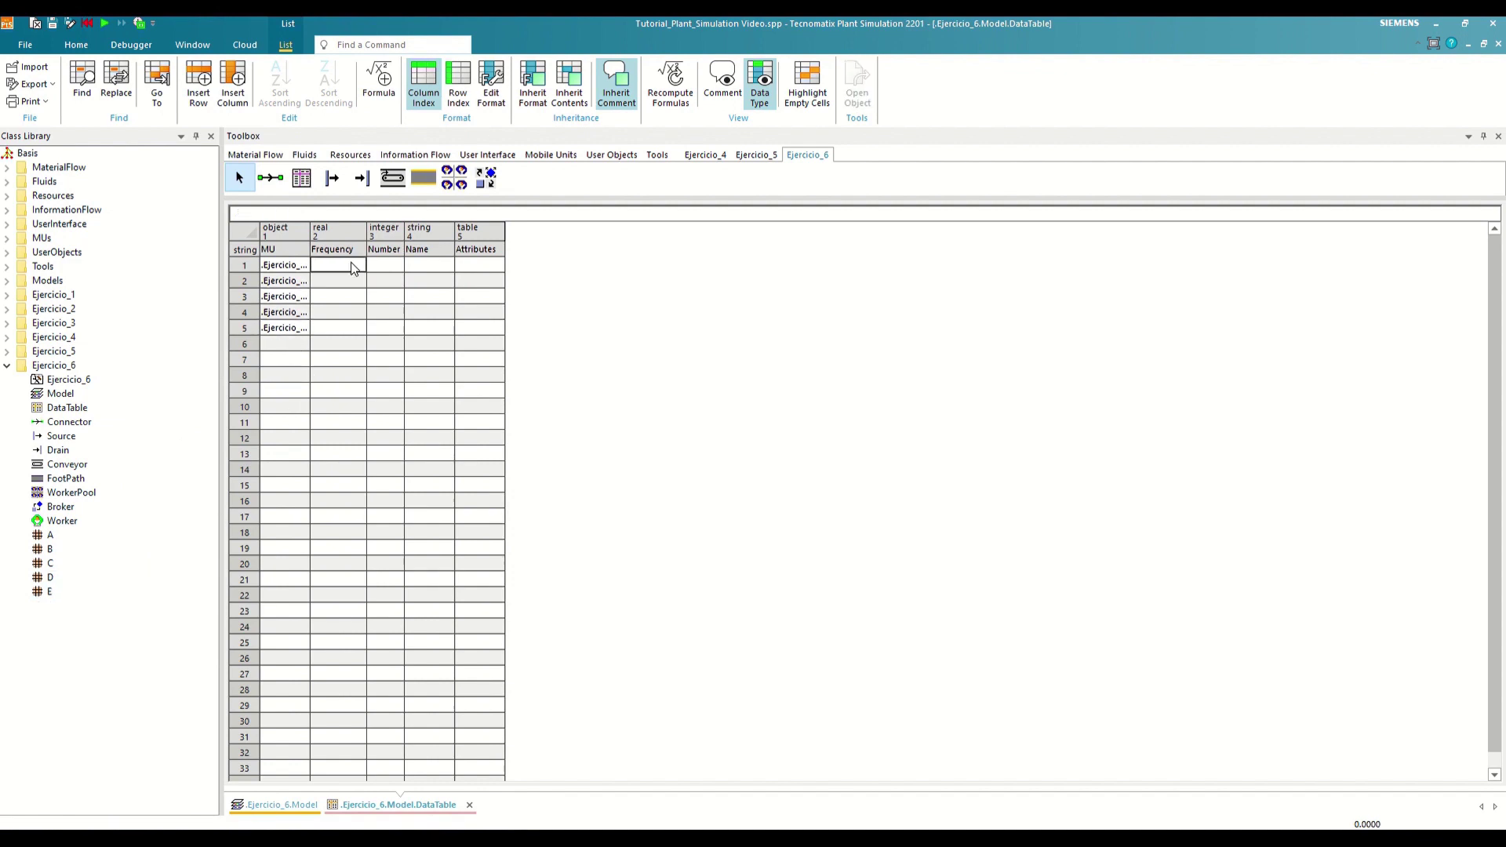
type("1")
key("Return")
type("1")
key("Return")
type("1")
key("Return")
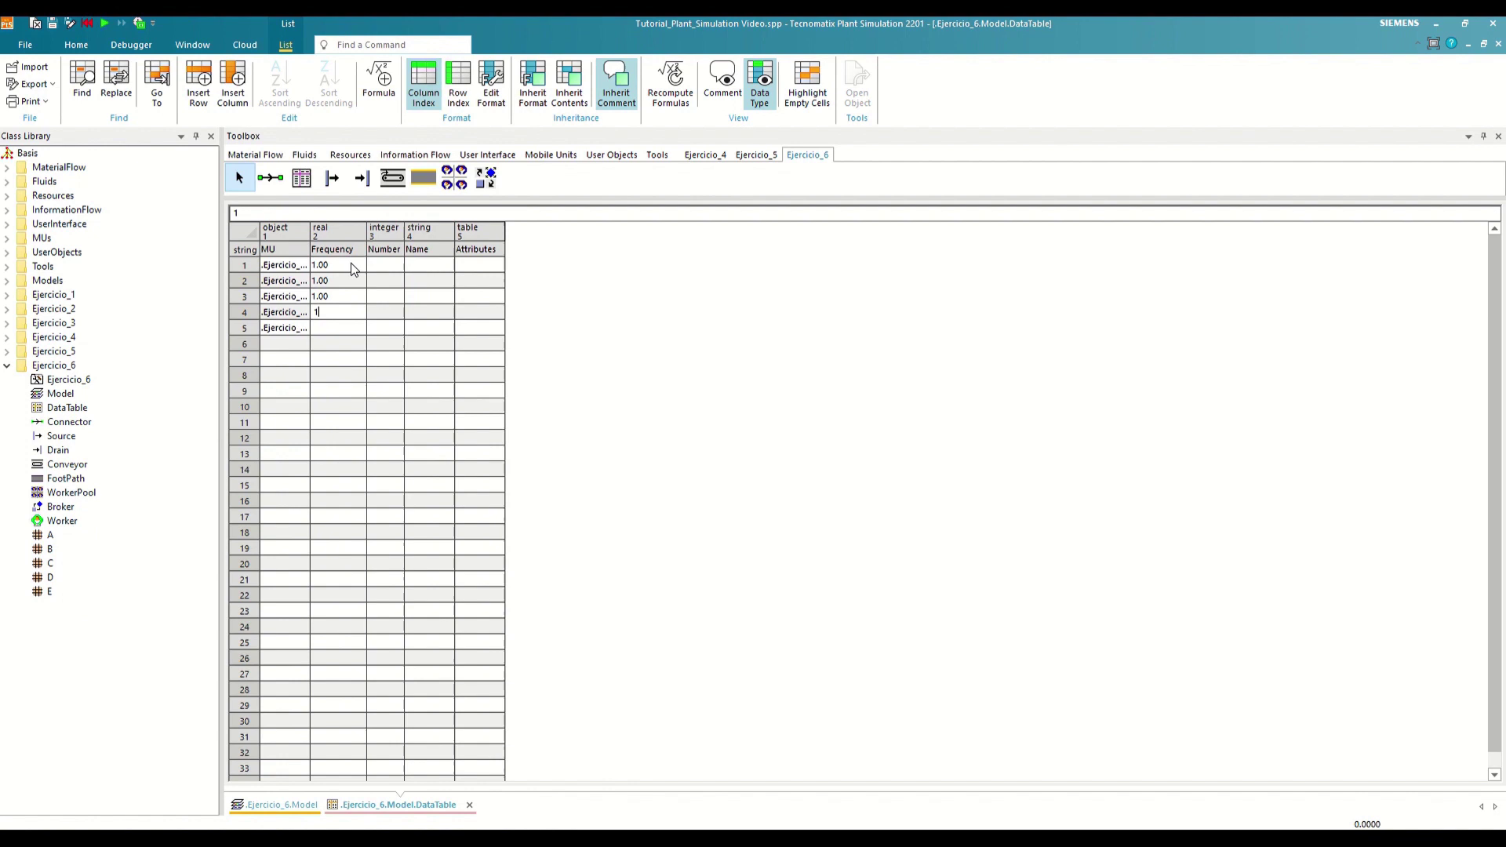
type("1")
key("Return")
type("1")
- Enter a Number of 1 for each of the five part types
key("Return")
left_click(389, 264)
type("1")
key("Return")
type("1")
key("Return")
type("1")
key("Return")
type("1")
key("Return")
key("1")
key("Return")
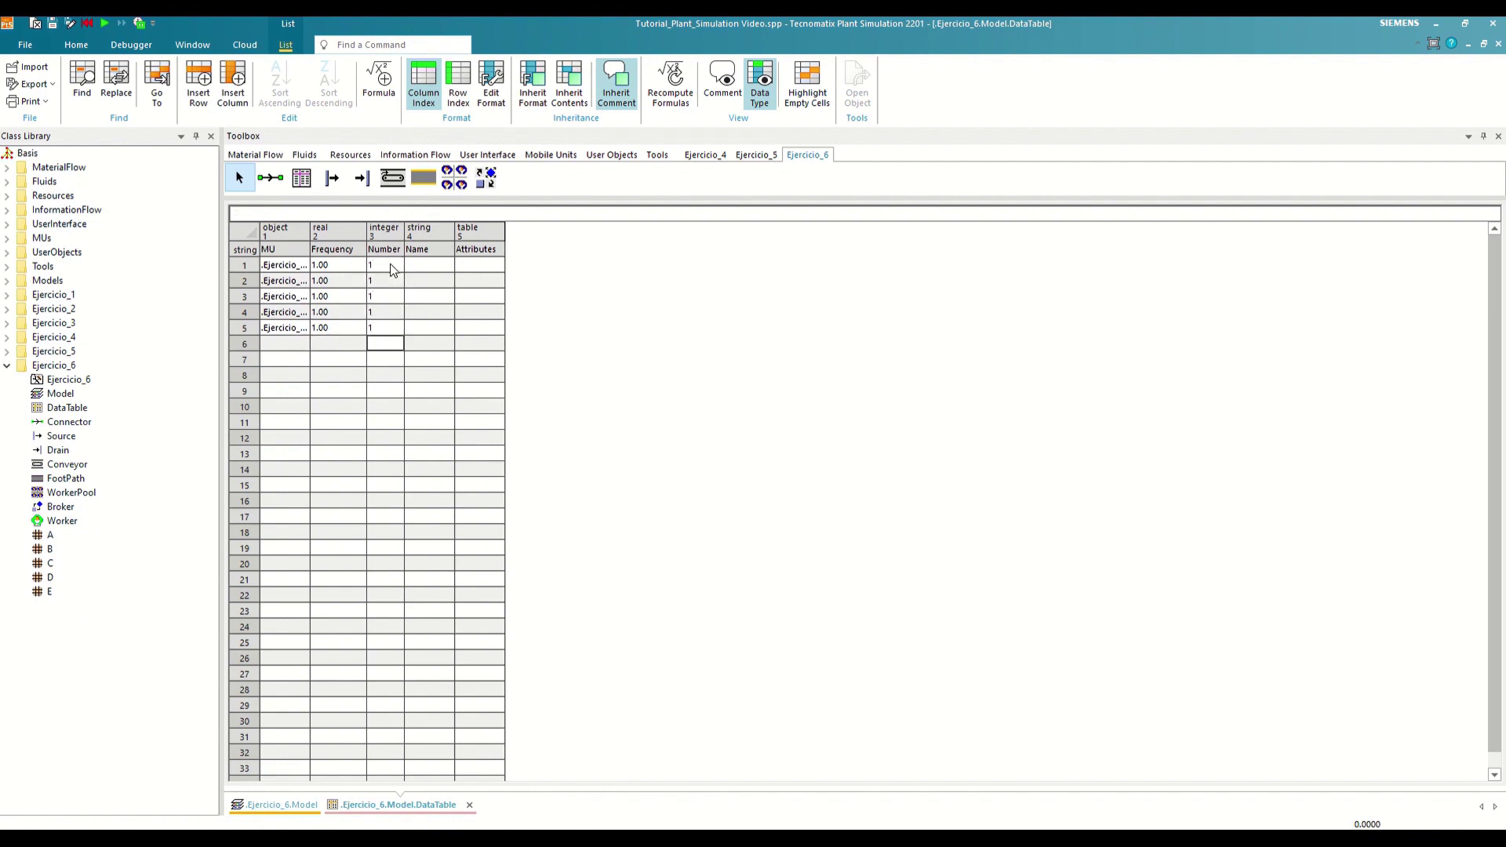
- Set the WorkerPool's creation table to one Ejercicio_6 Worker and confirm the settings
middle_click(408, 808)
double_click(560, 680)
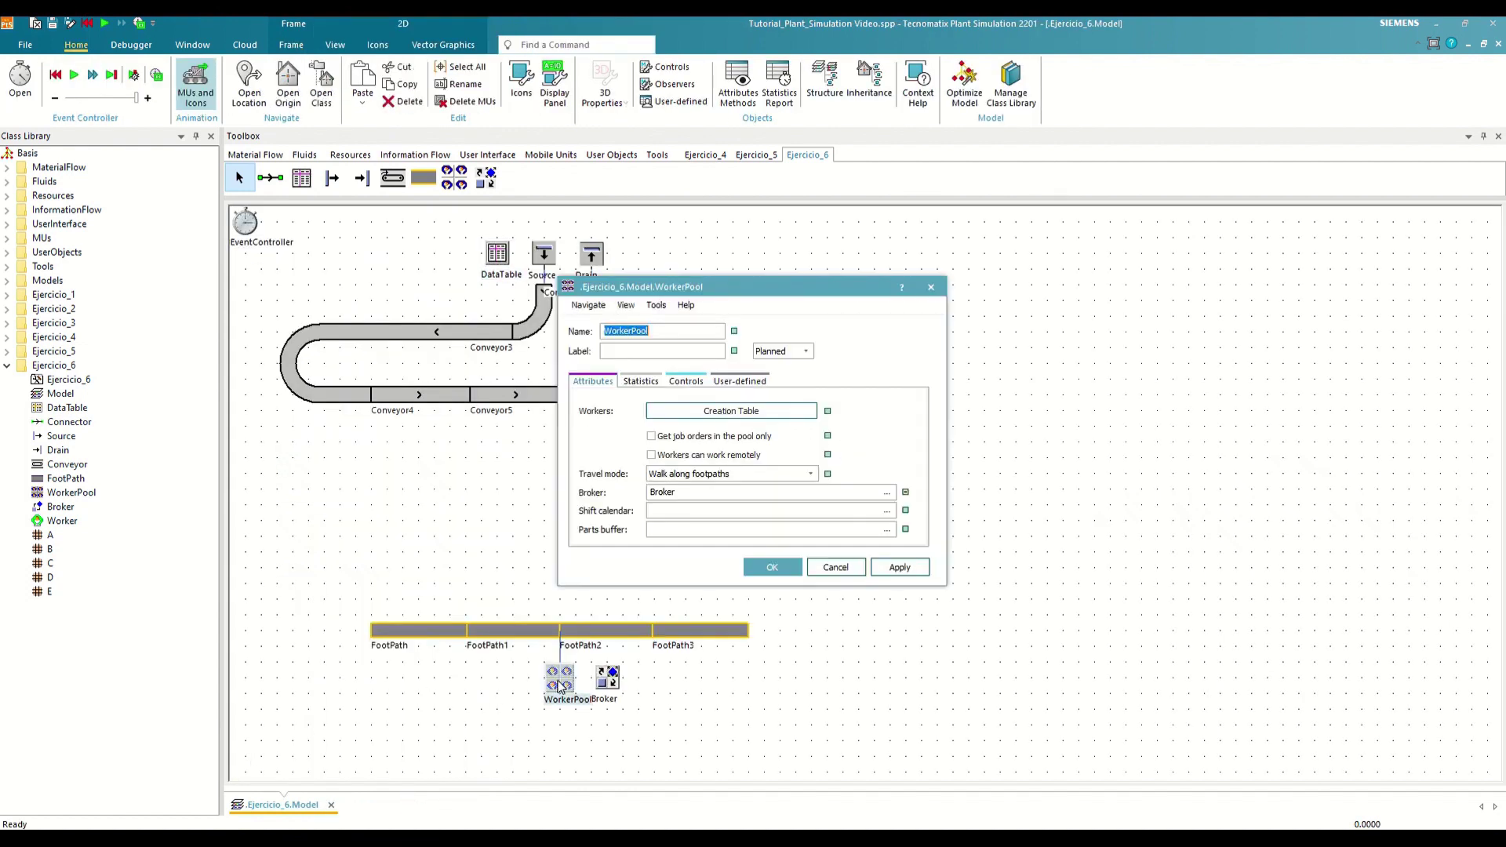
left_click(813, 412)
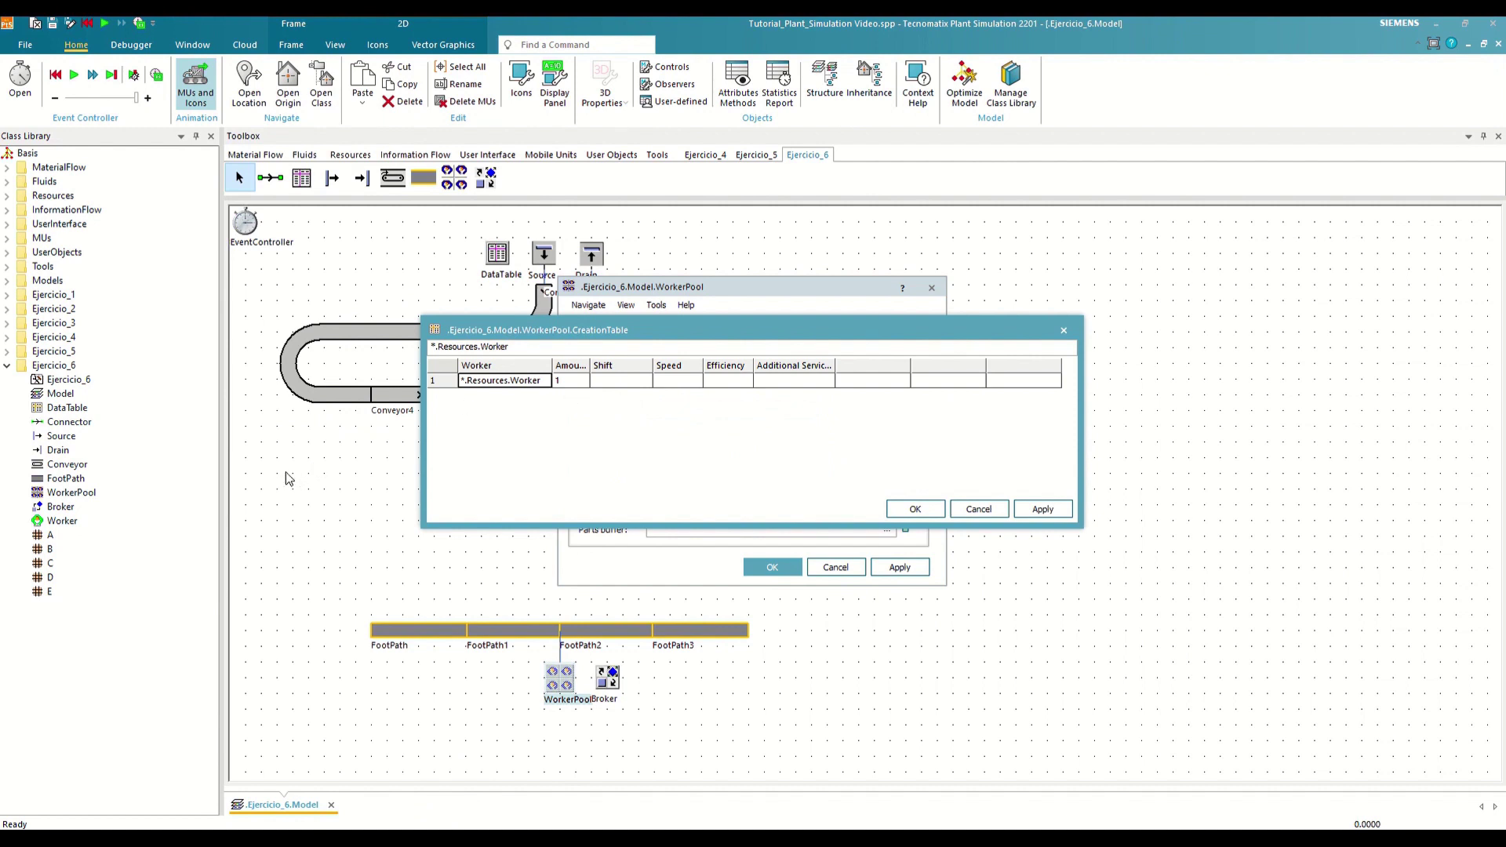
left_click_drag(62, 521, 532, 384)
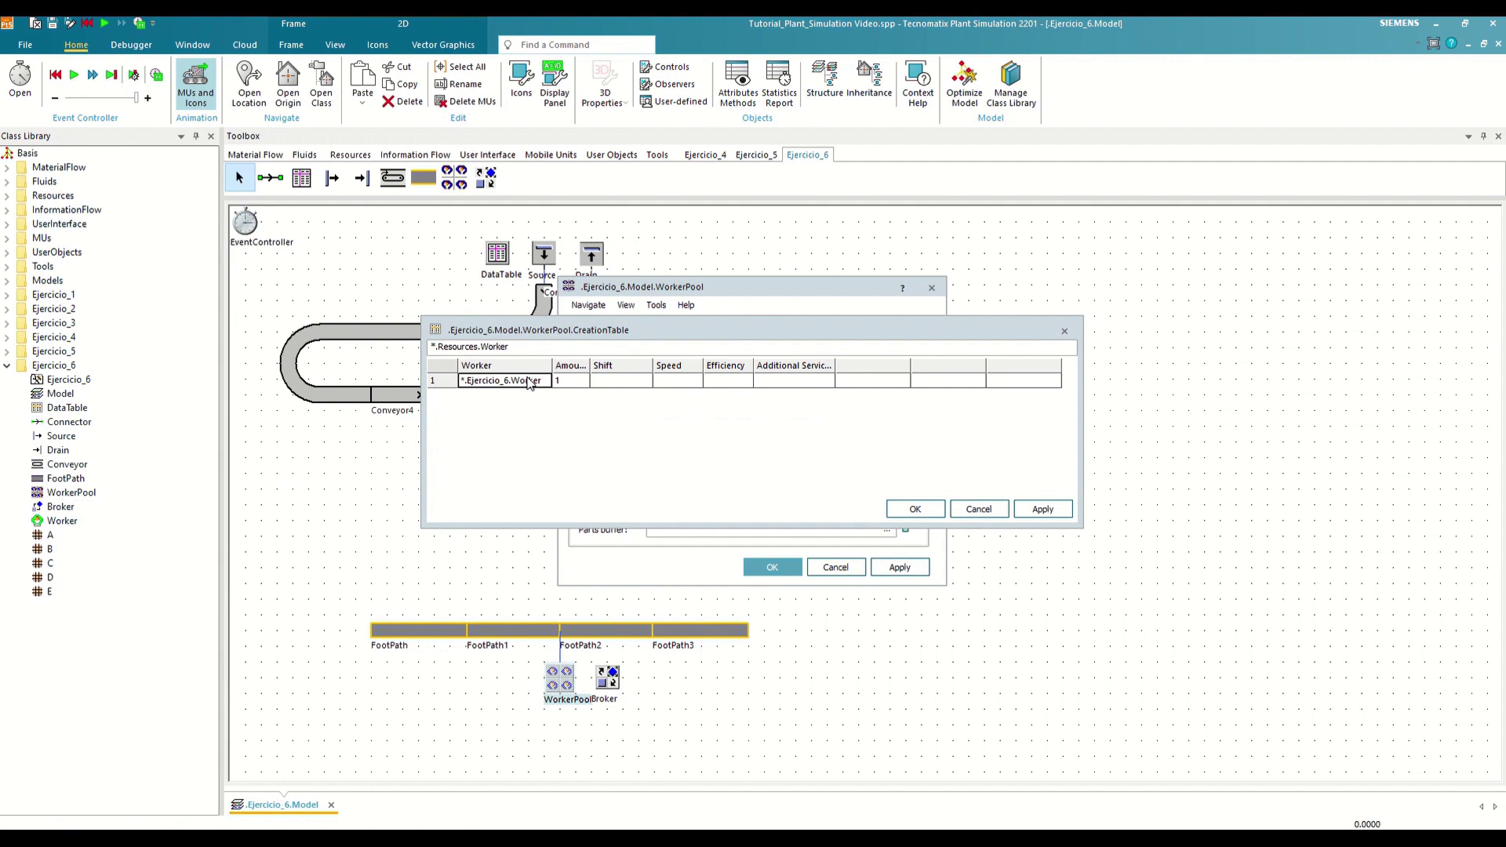
left_click(571, 380)
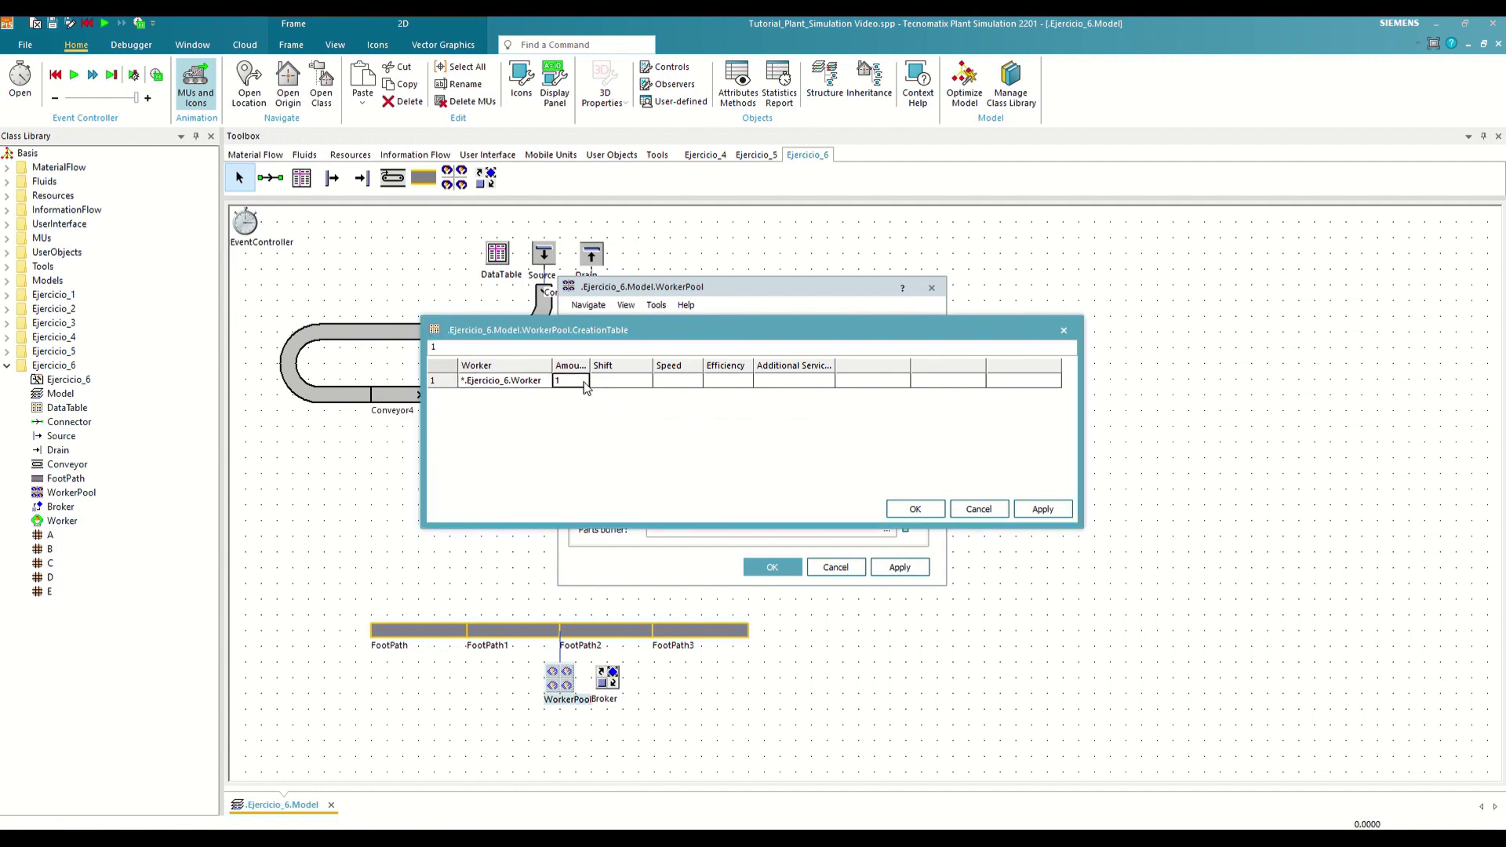
left_click(914, 510)
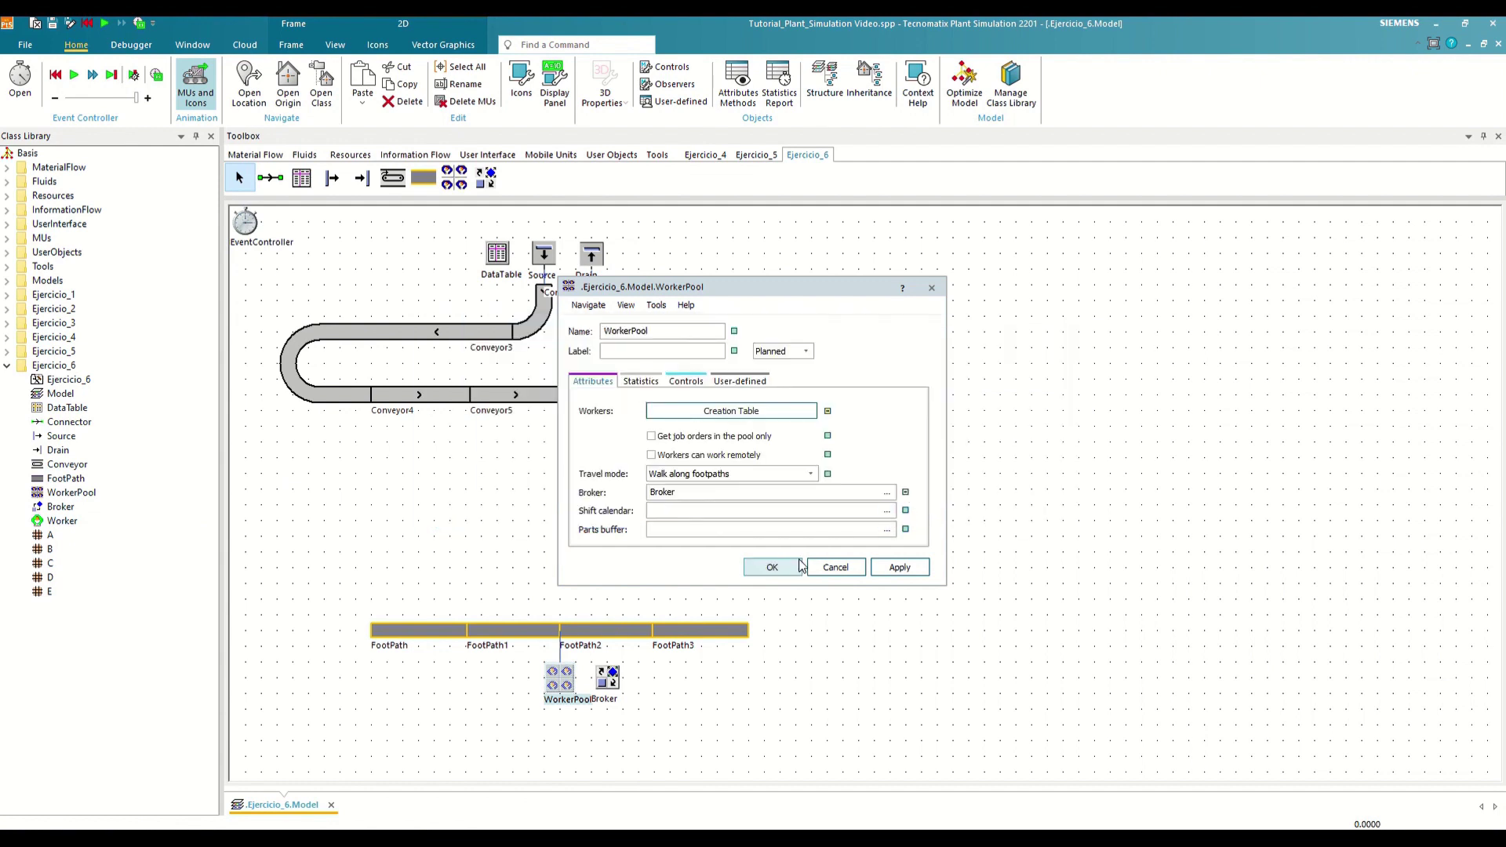
left_click(797, 566)
left_click(555, 553)
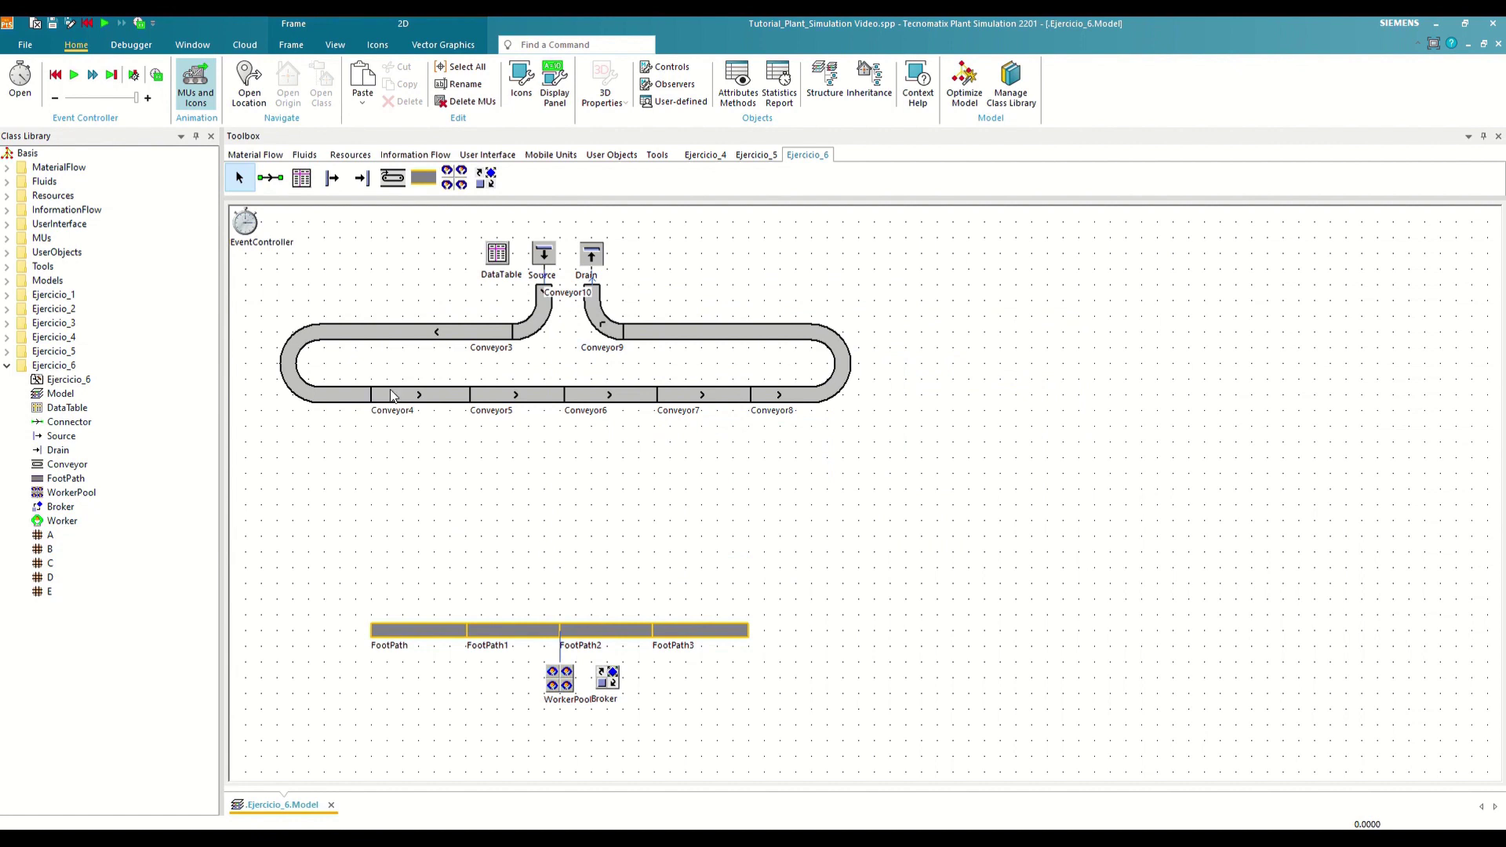
double_click(248, 223)
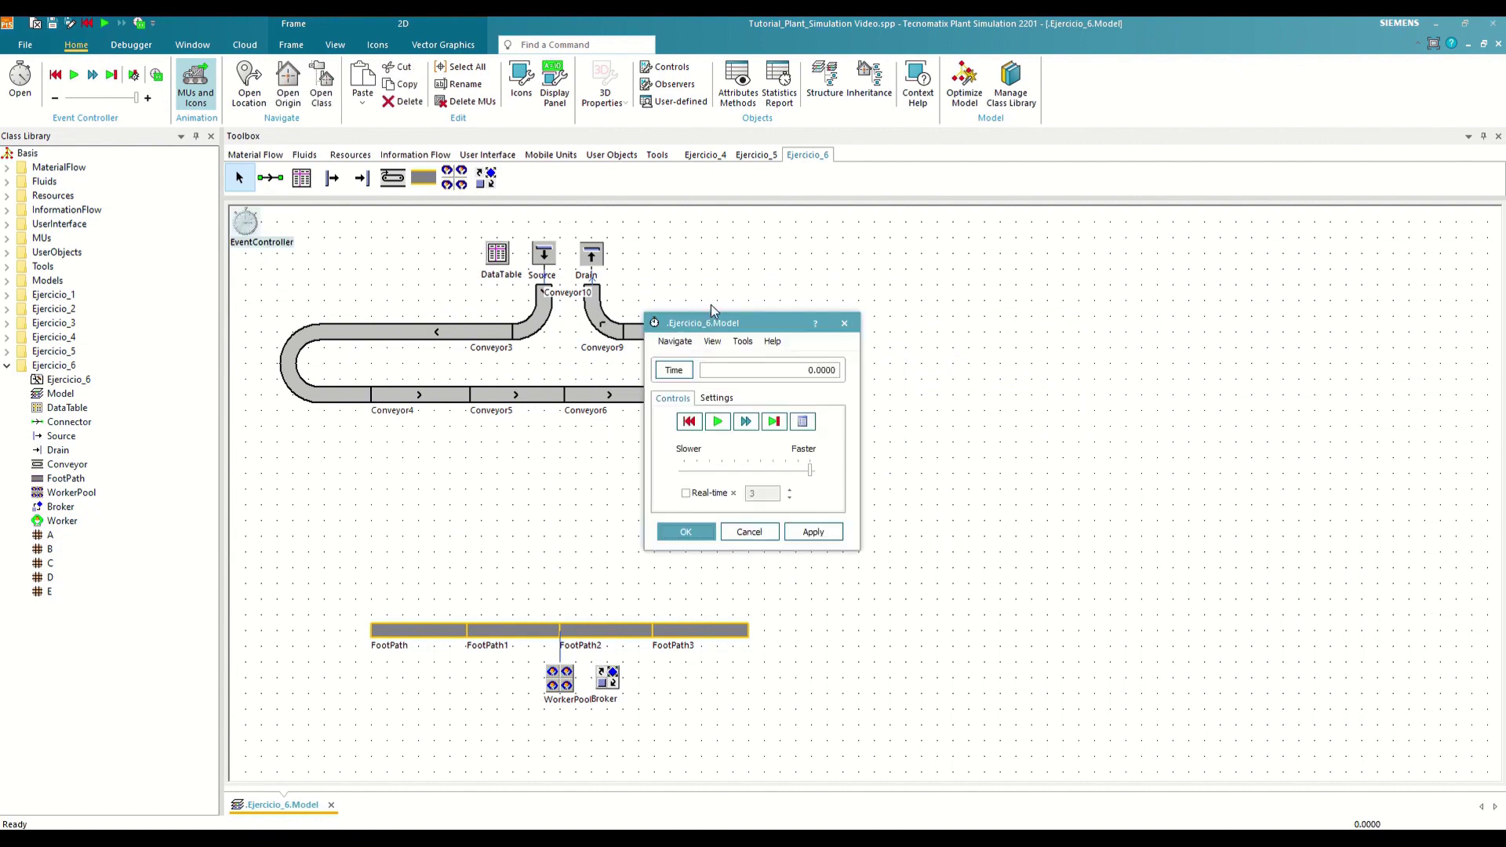
left_click_drag(715, 323, 941, 346)
left_click(943, 444)
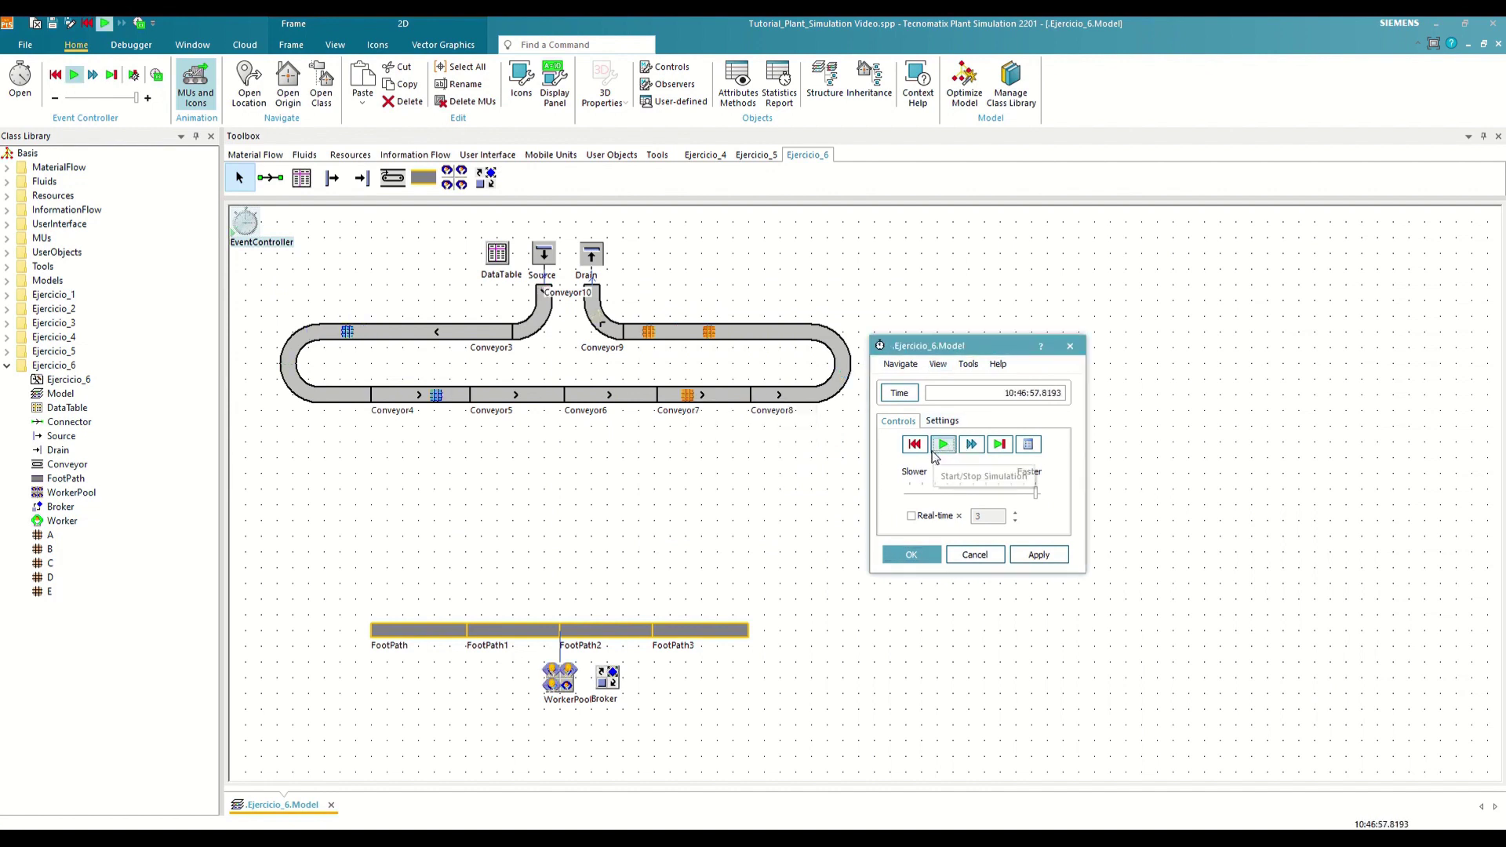
left_click(942, 492)
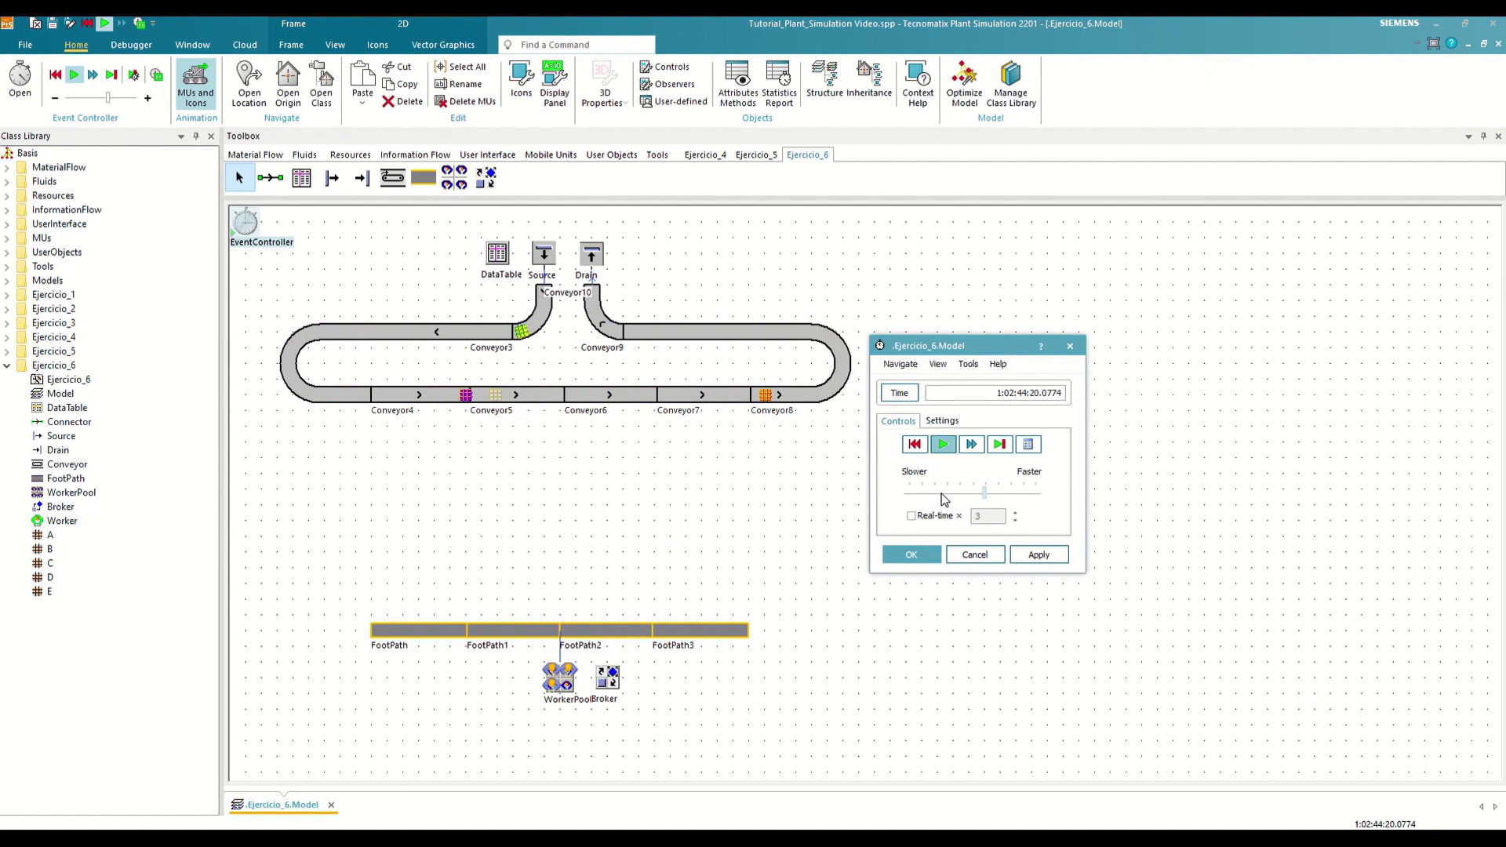
left_click(915, 445)
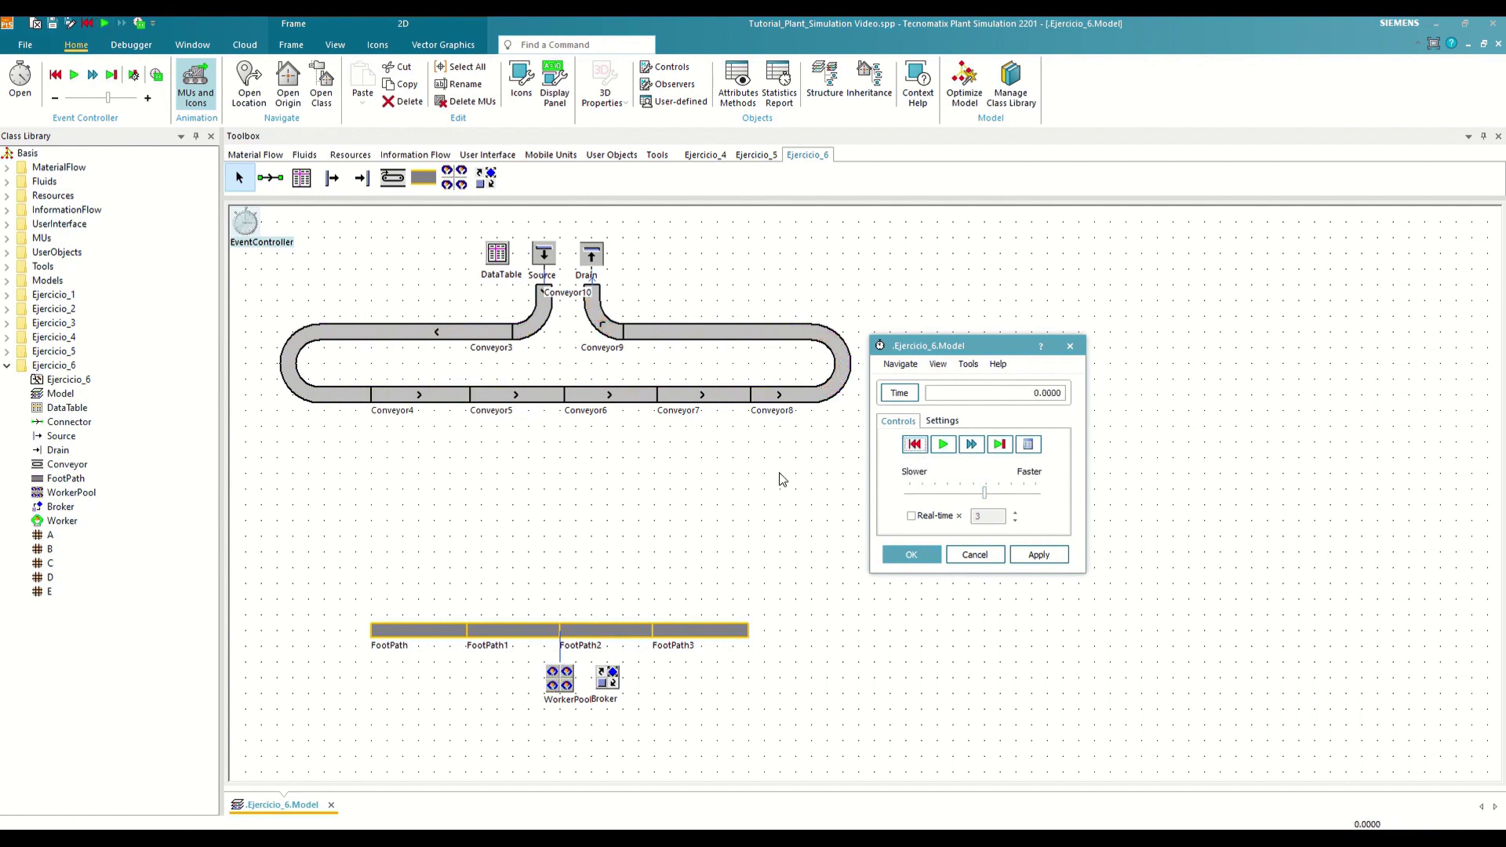
left_click(1070, 347)
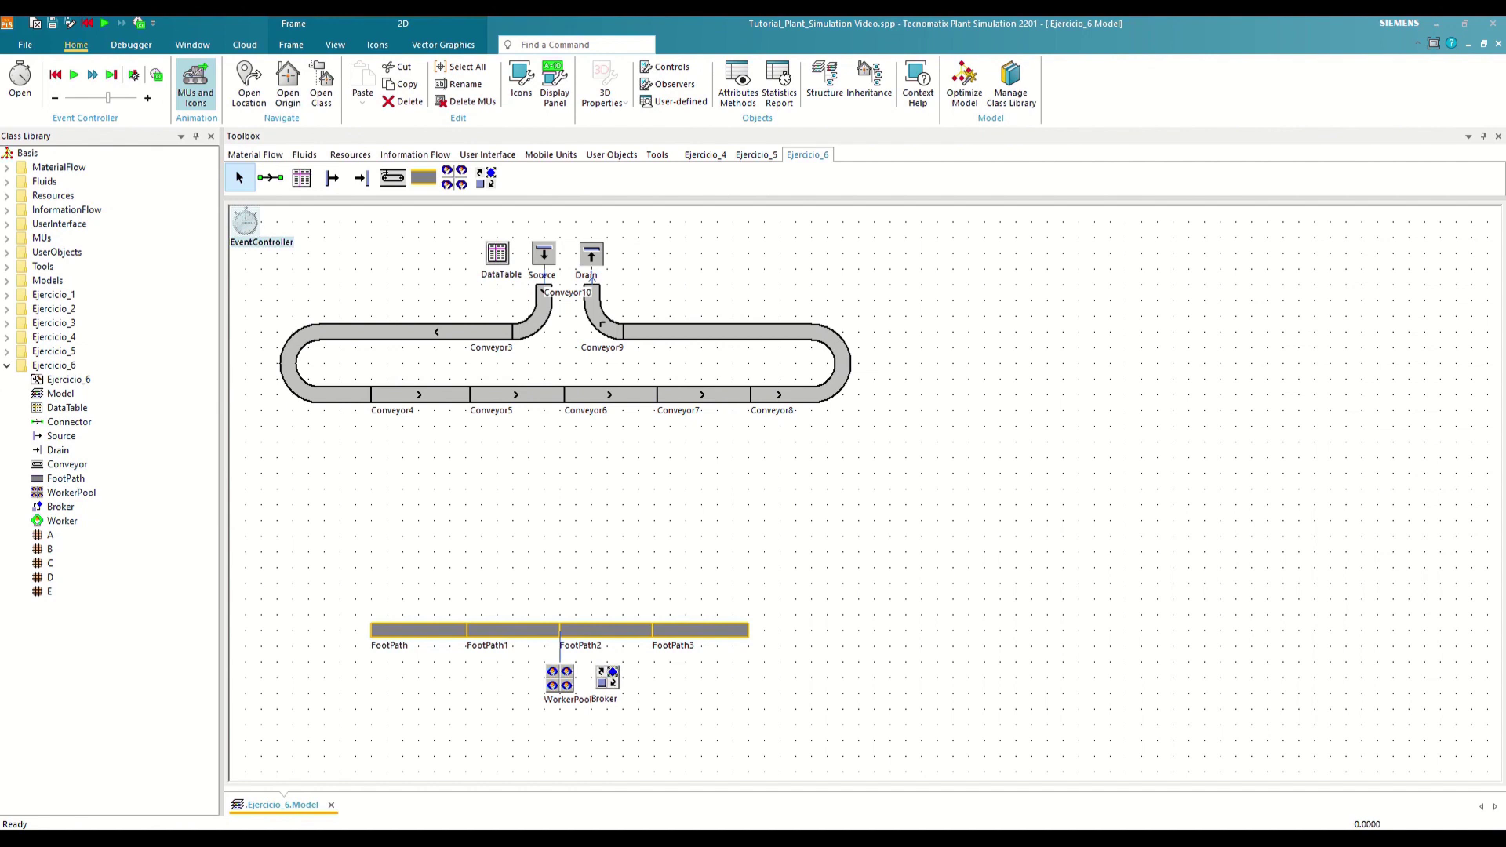
- Create a new folder named Rama inside the Ejercicio_6 folder
right_click(54, 366)
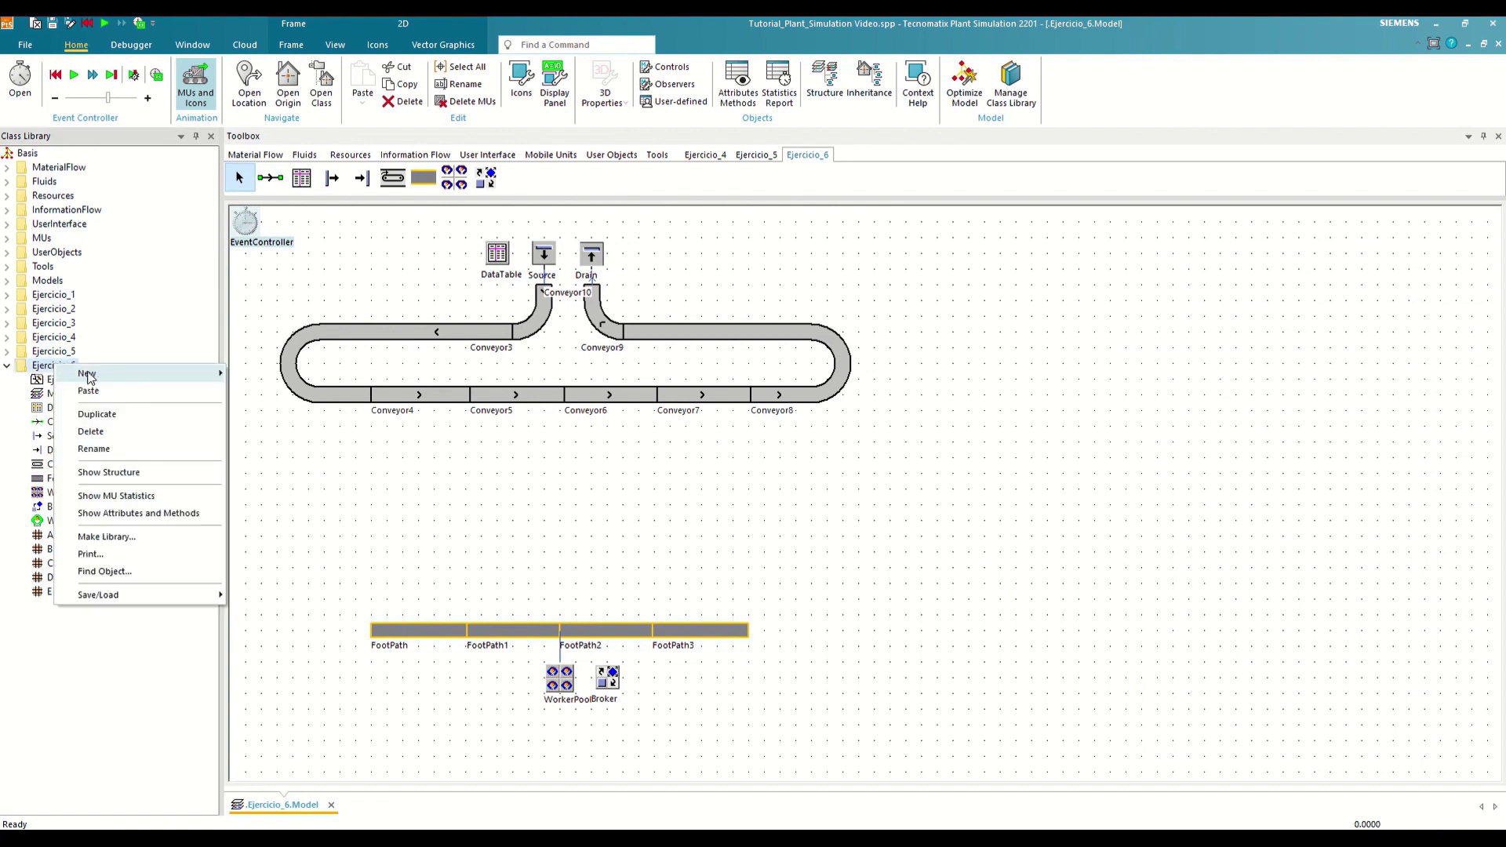
mouse_move(88, 375)
left_click(262, 374)
type("Rama")
key("Return")
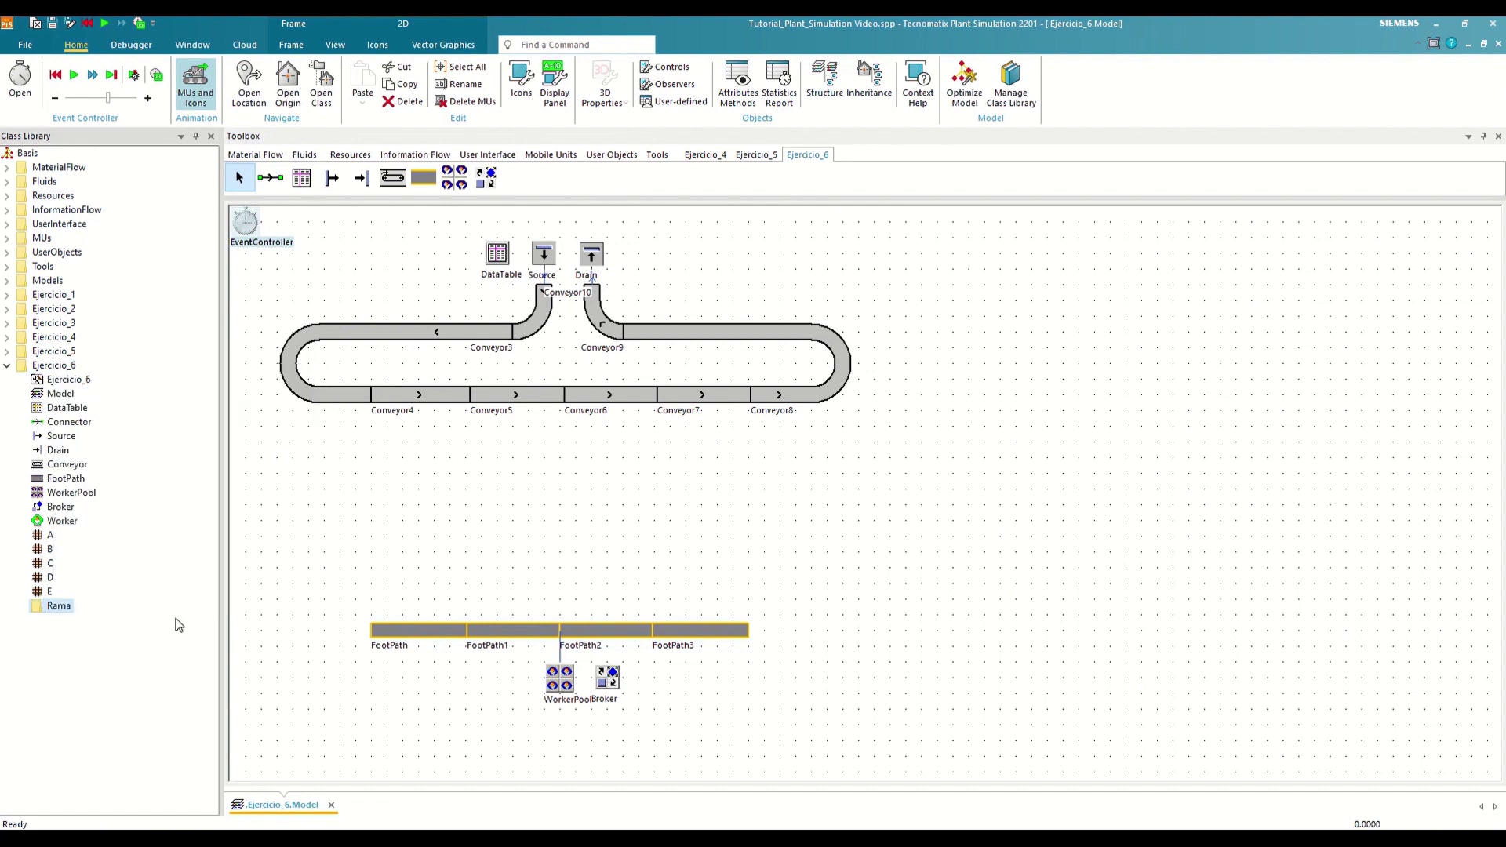
- Create a new frame class named Rama in the Rama folder
right_click(55, 608)
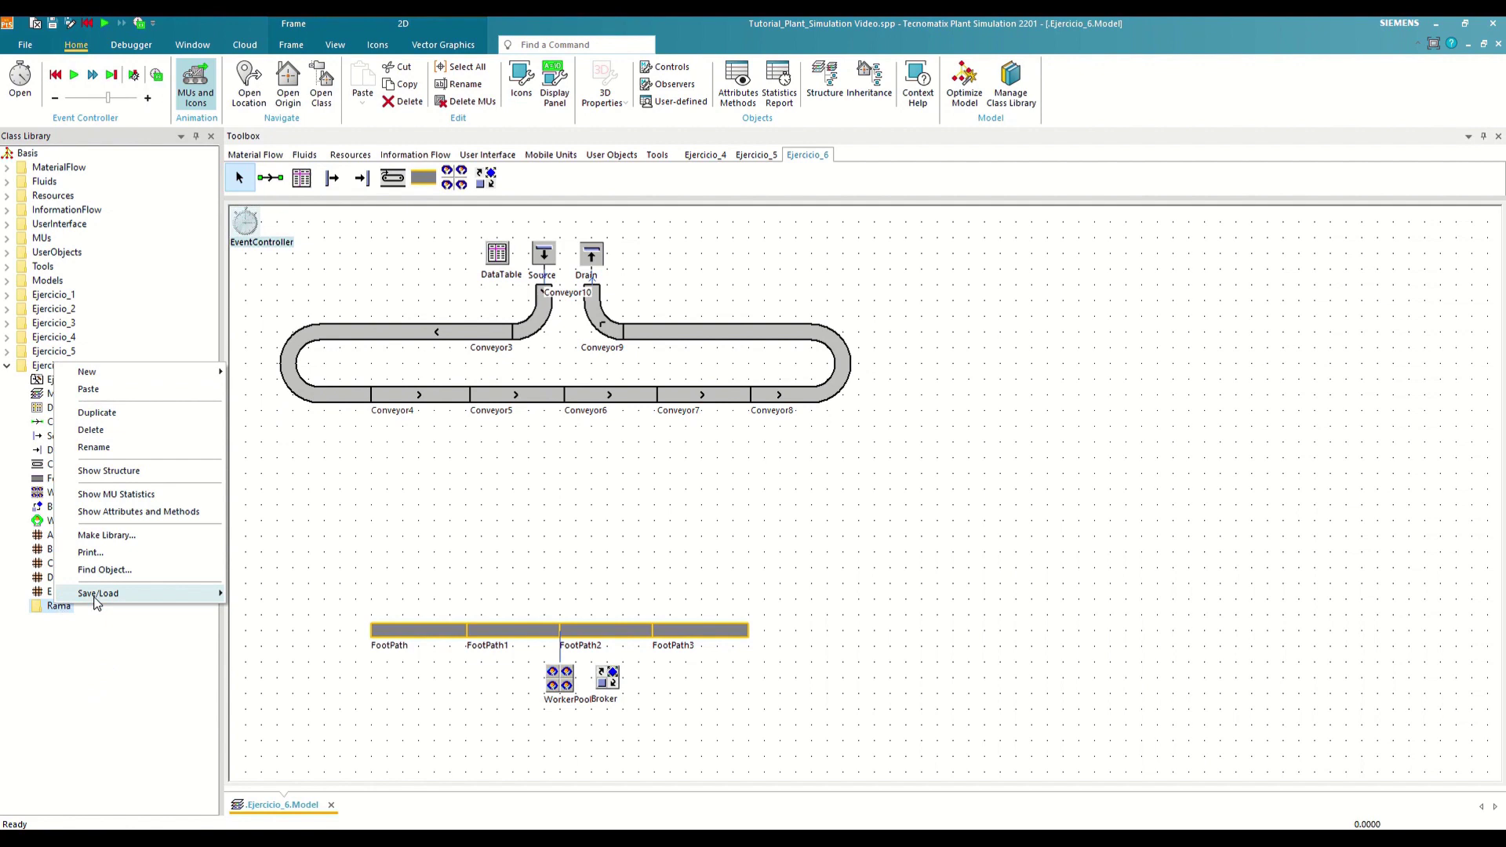
mouse_move(182, 380)
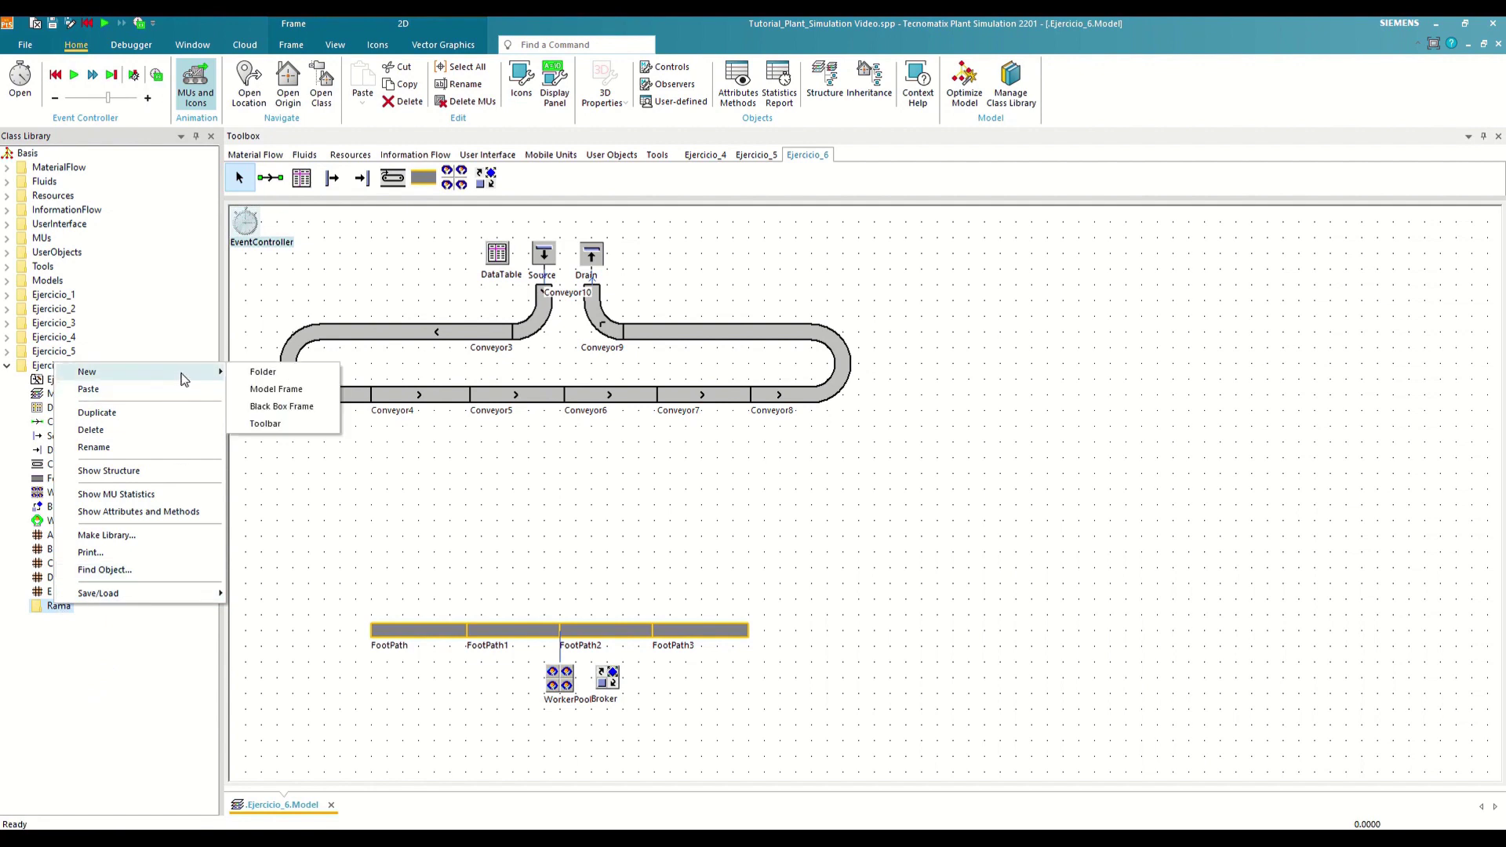
left_click(279, 392)
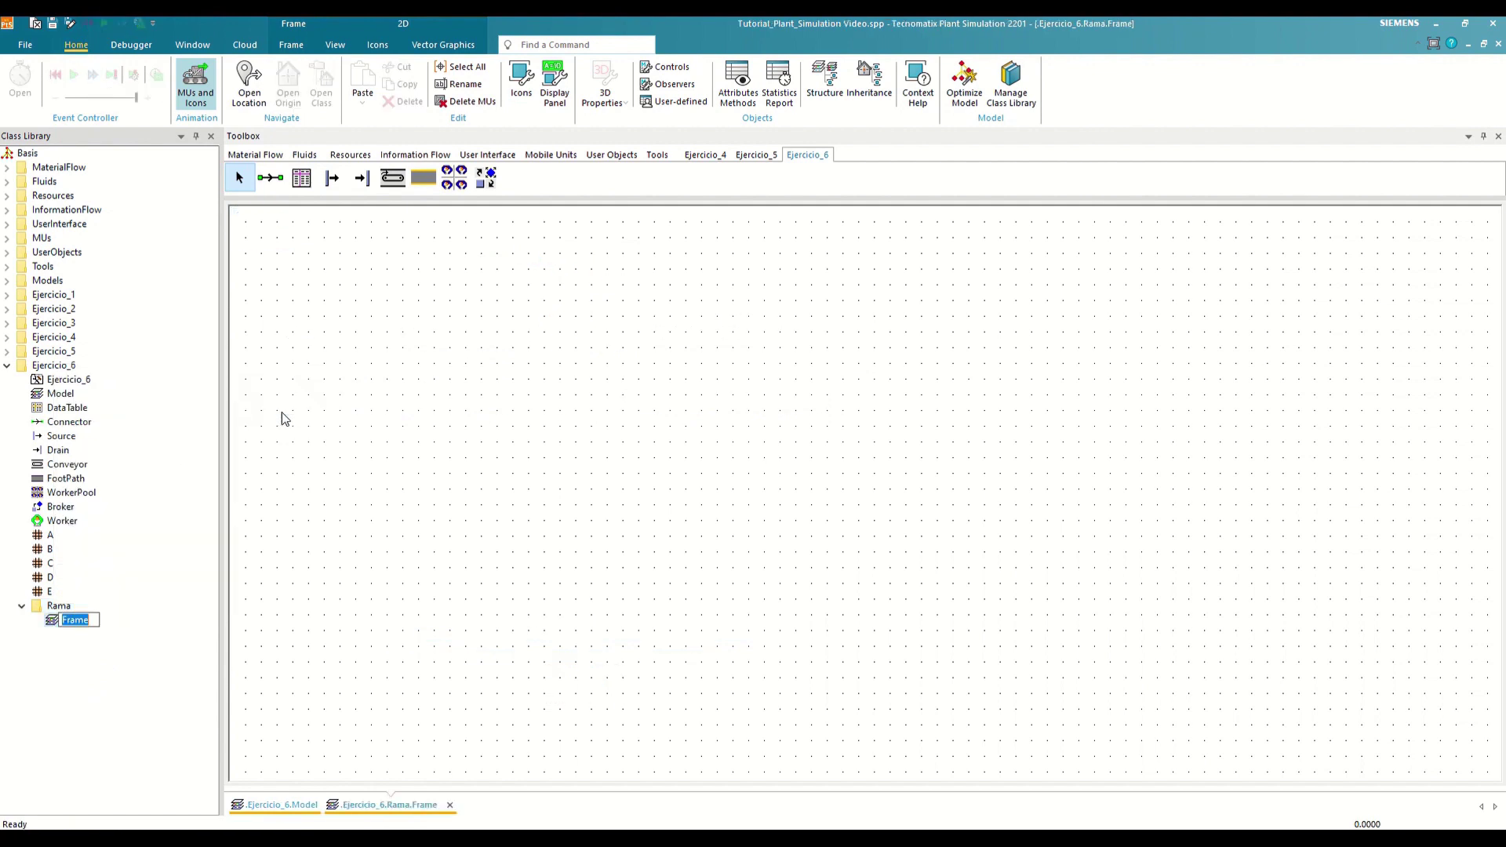
type("Rama")
key("Return")
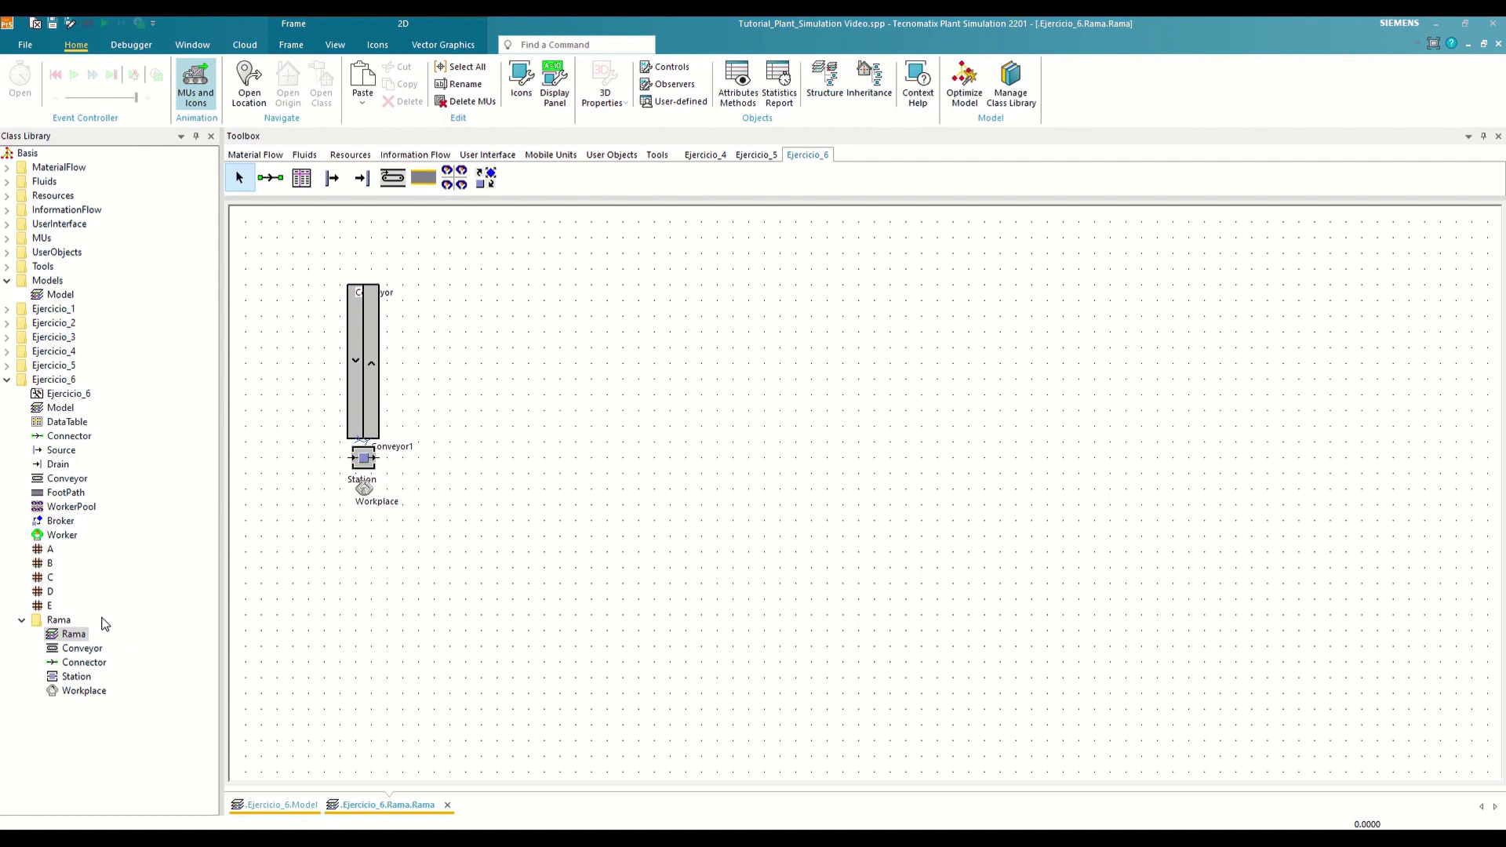
- Add Rama to the Ejercicio_6 toolbox and place a Rama instance below Conveyor4
left_click_drag(82, 637, 535, 194)
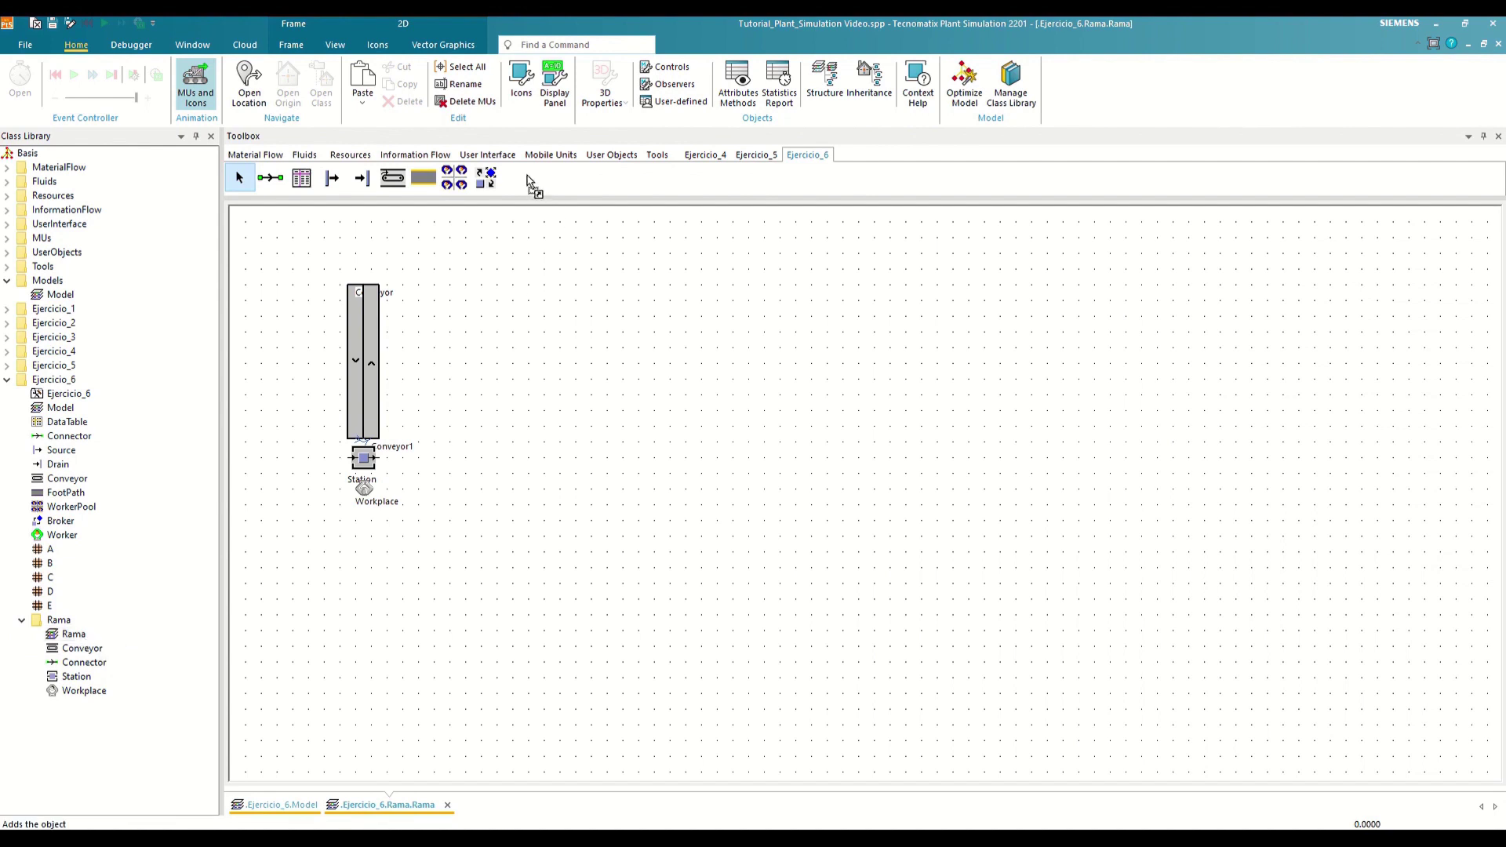
left_click_drag(528, 182, 520, 179)
left_click(301, 806)
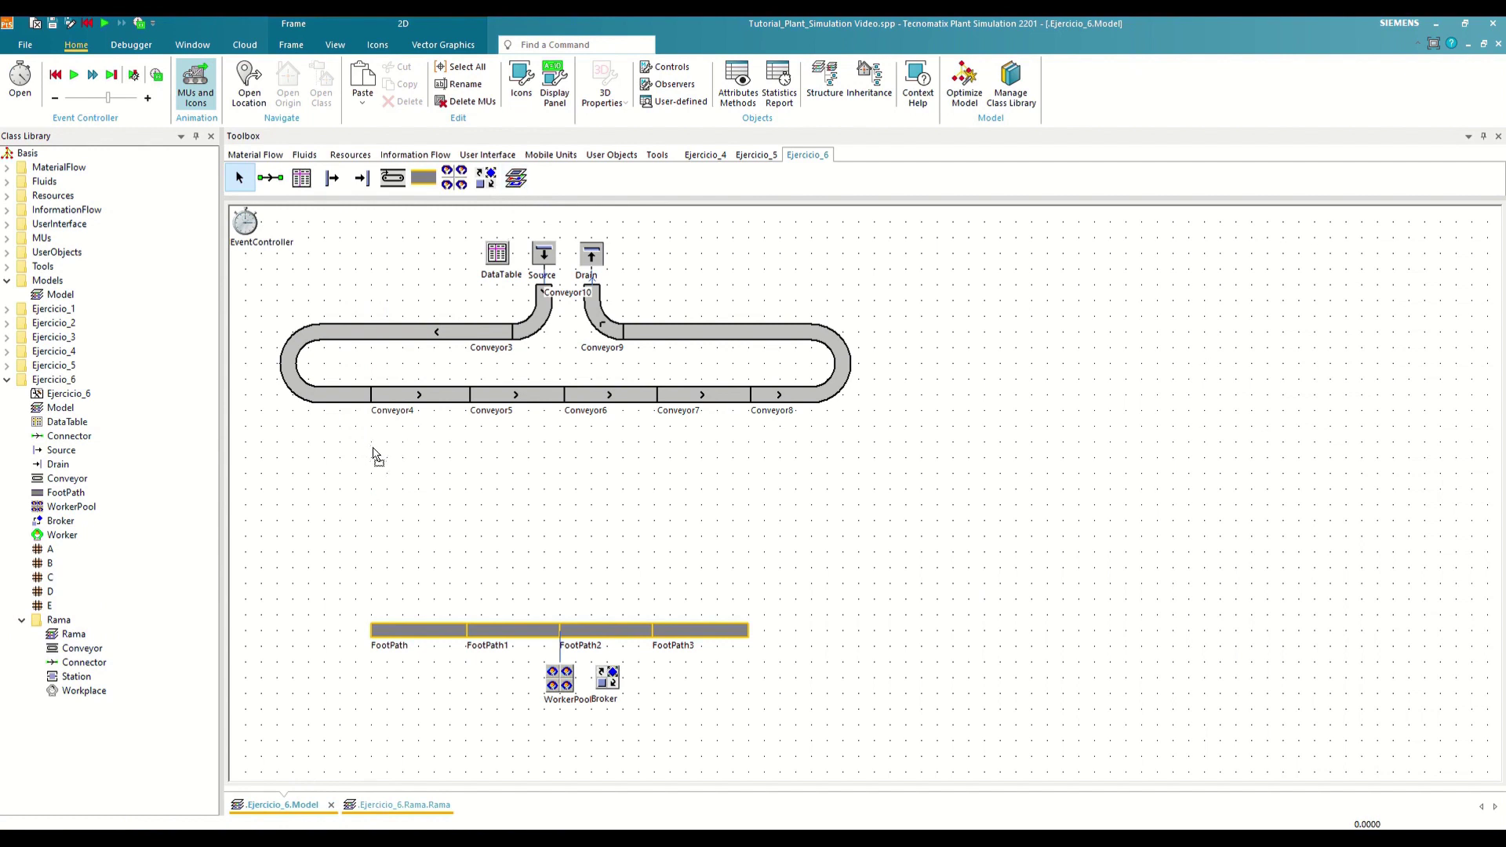
left_click_drag(374, 454, 375, 454)
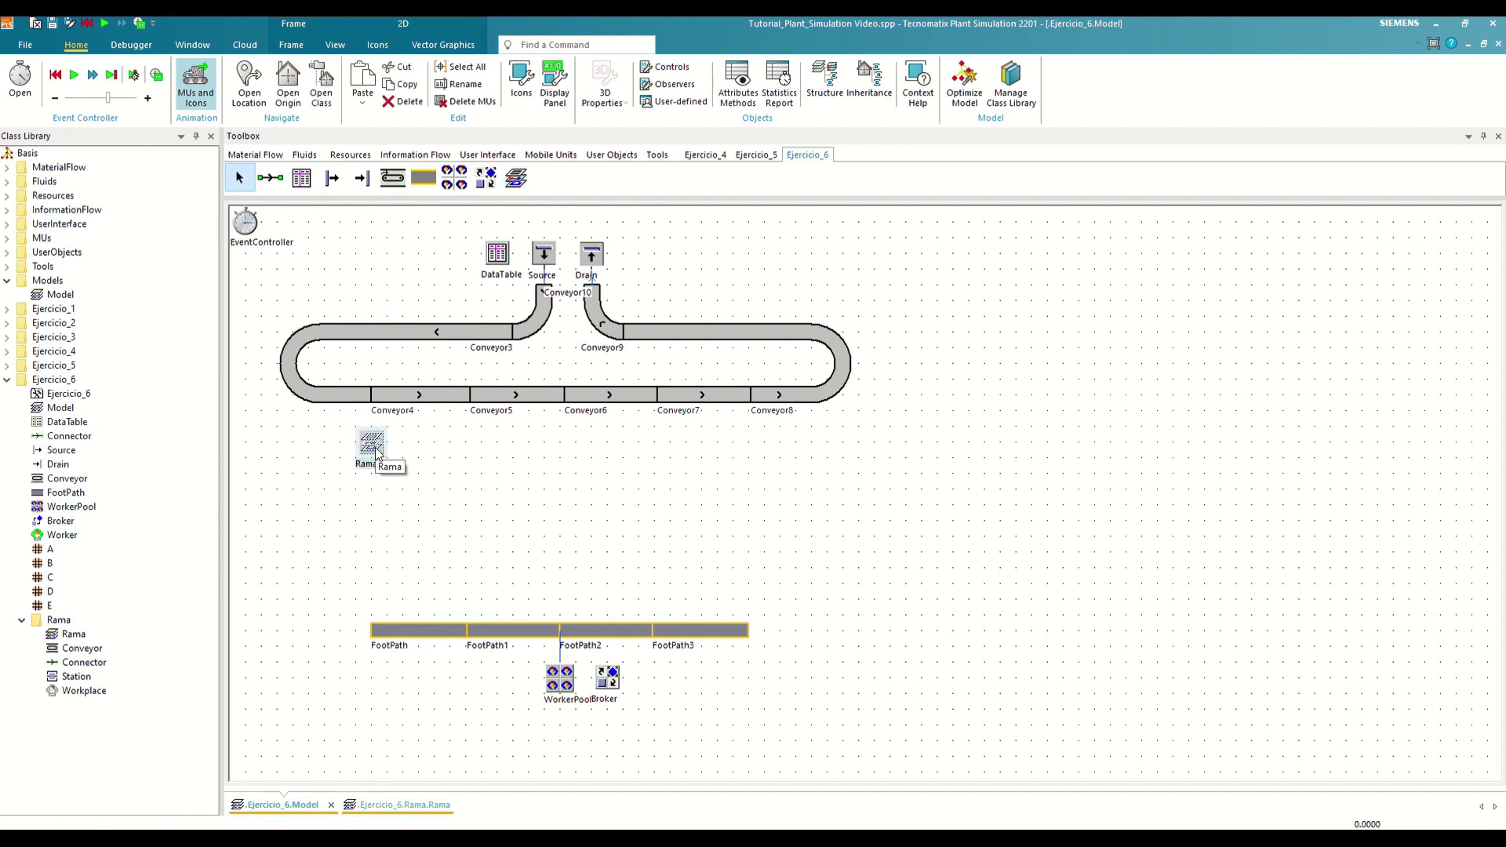
double_click(375, 453)
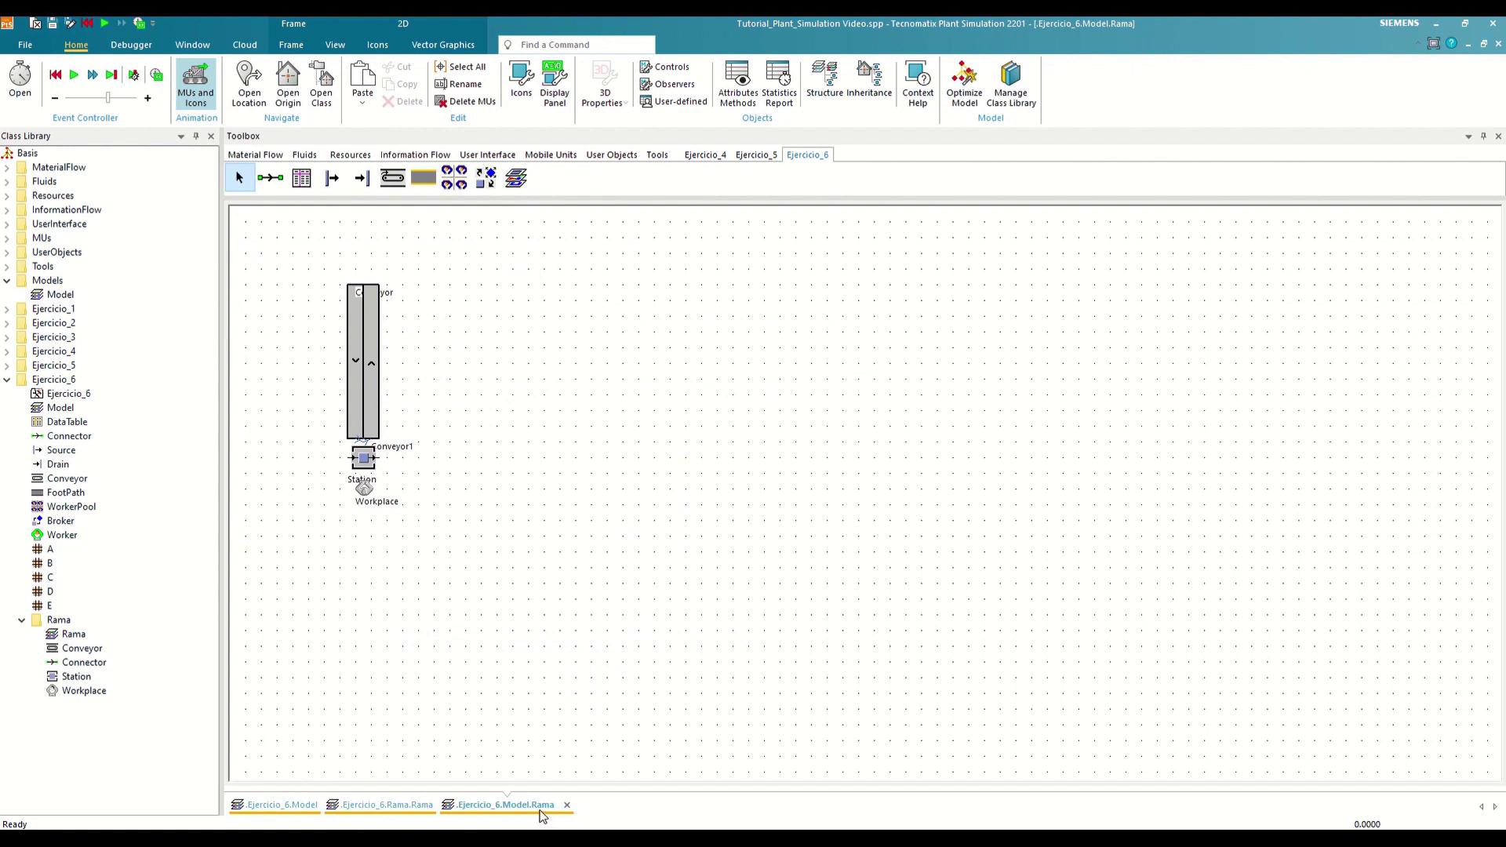
left_click(567, 804)
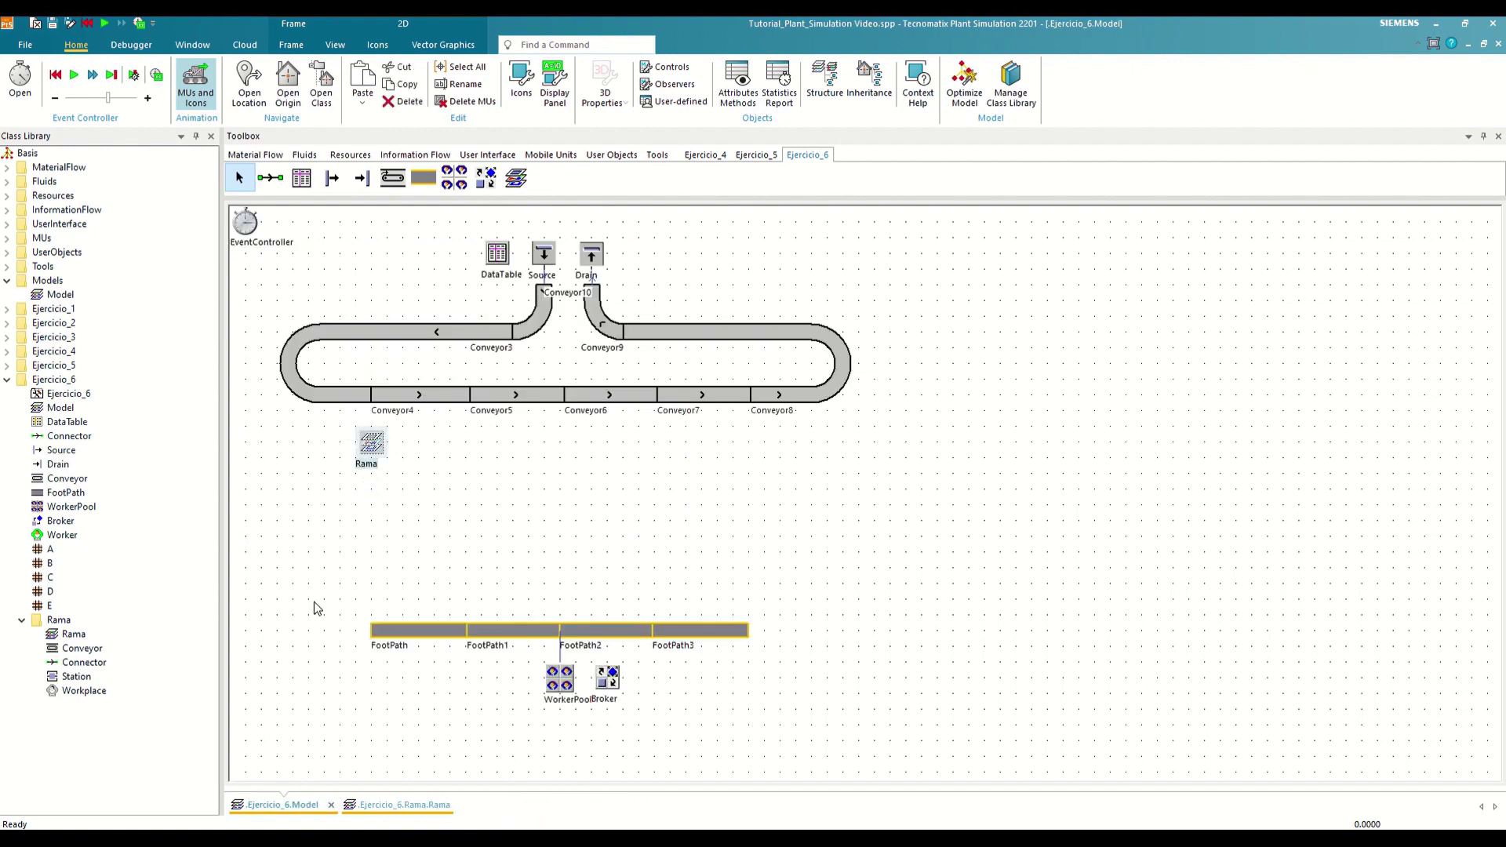
right_click(83, 676)
left_click(161, 540)
left_click(311, 354)
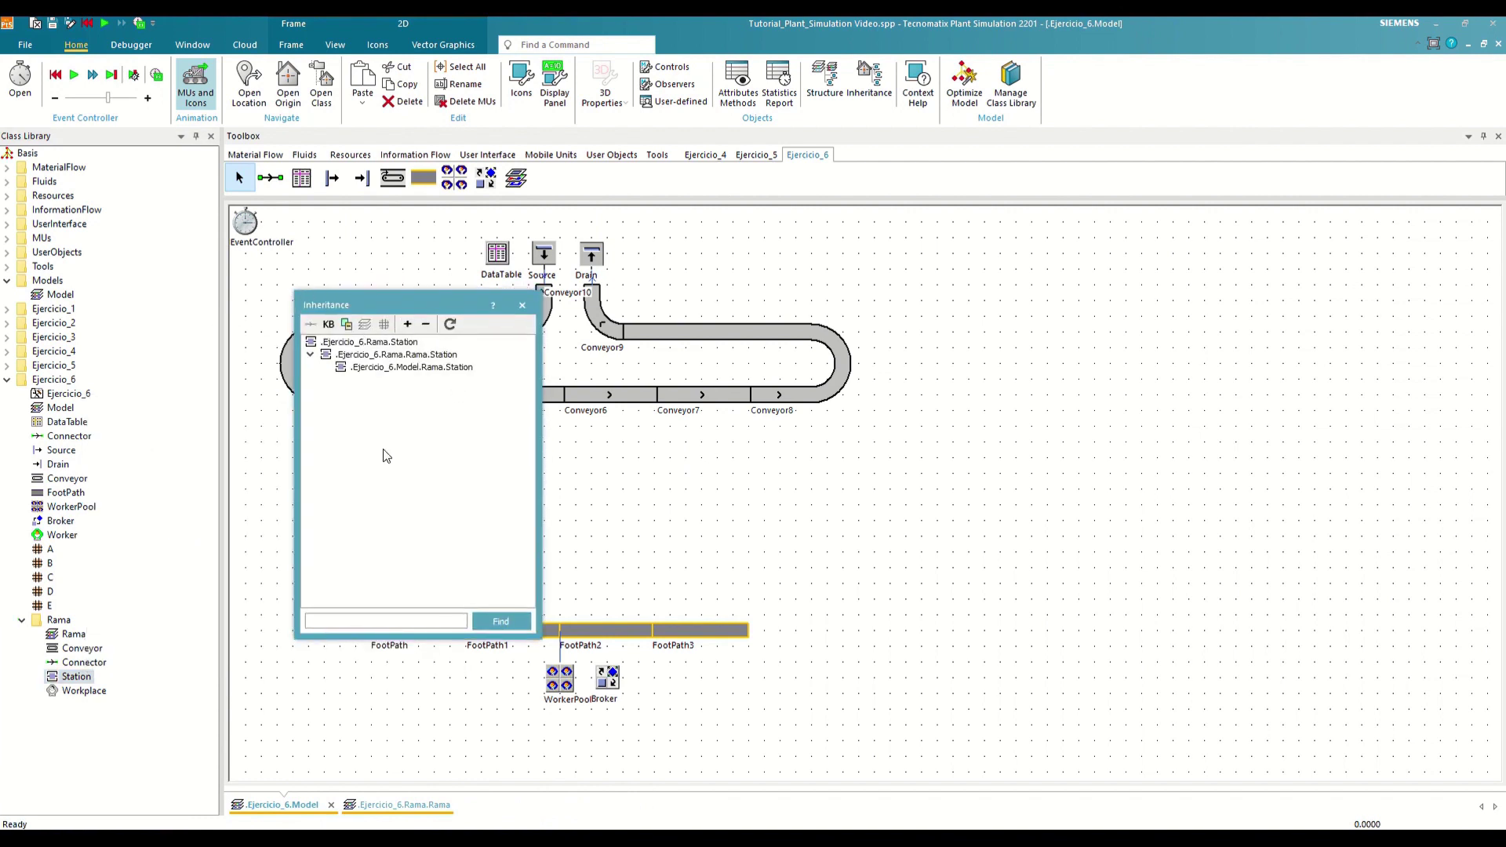
left_click(524, 309)
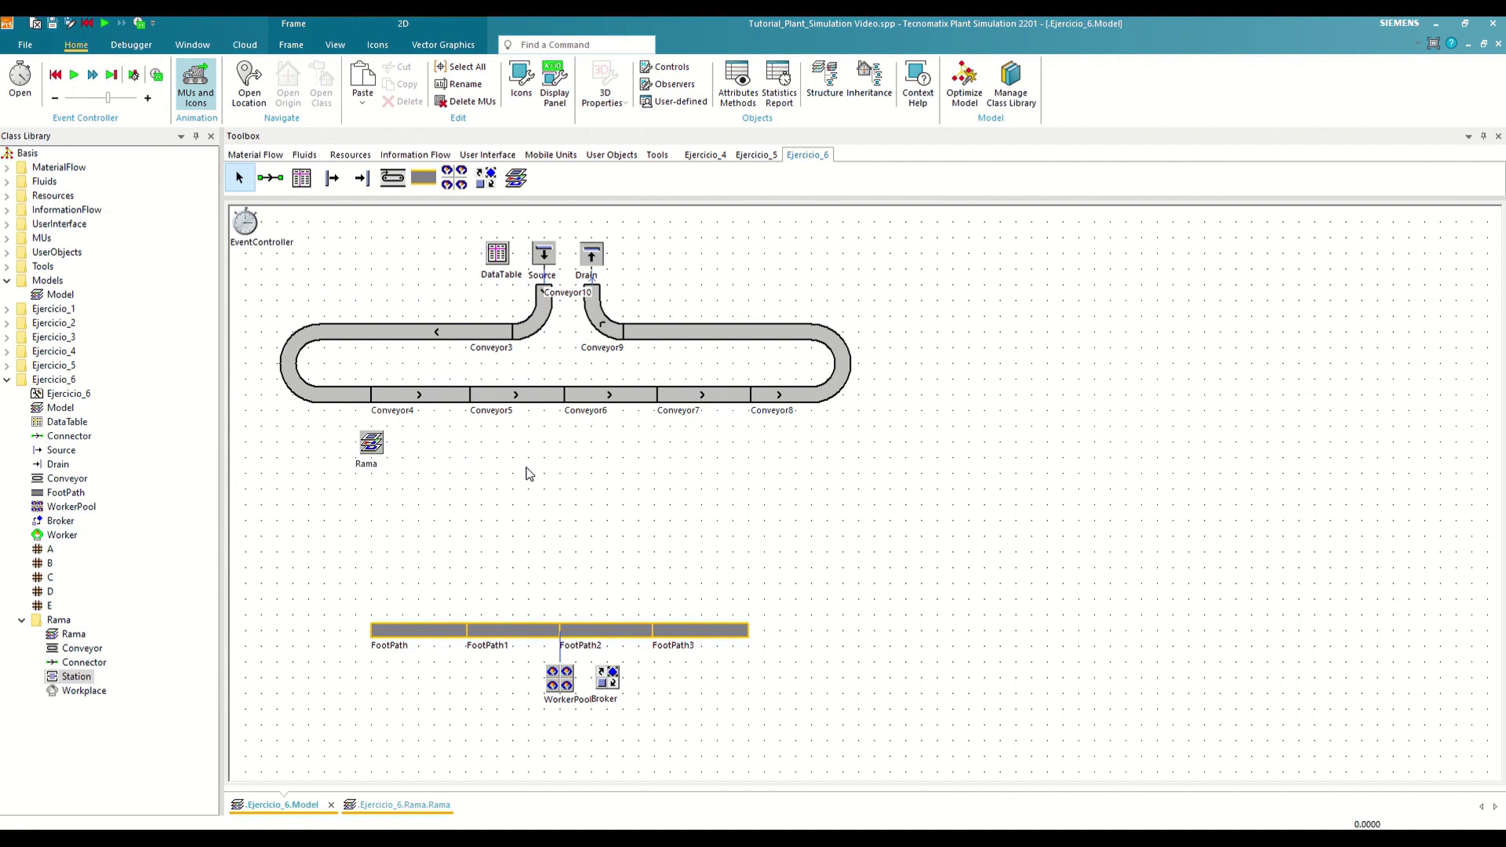
- Copy the Interface object from the Material Flow toolbox into the Rama class folder
left_click(259, 154)
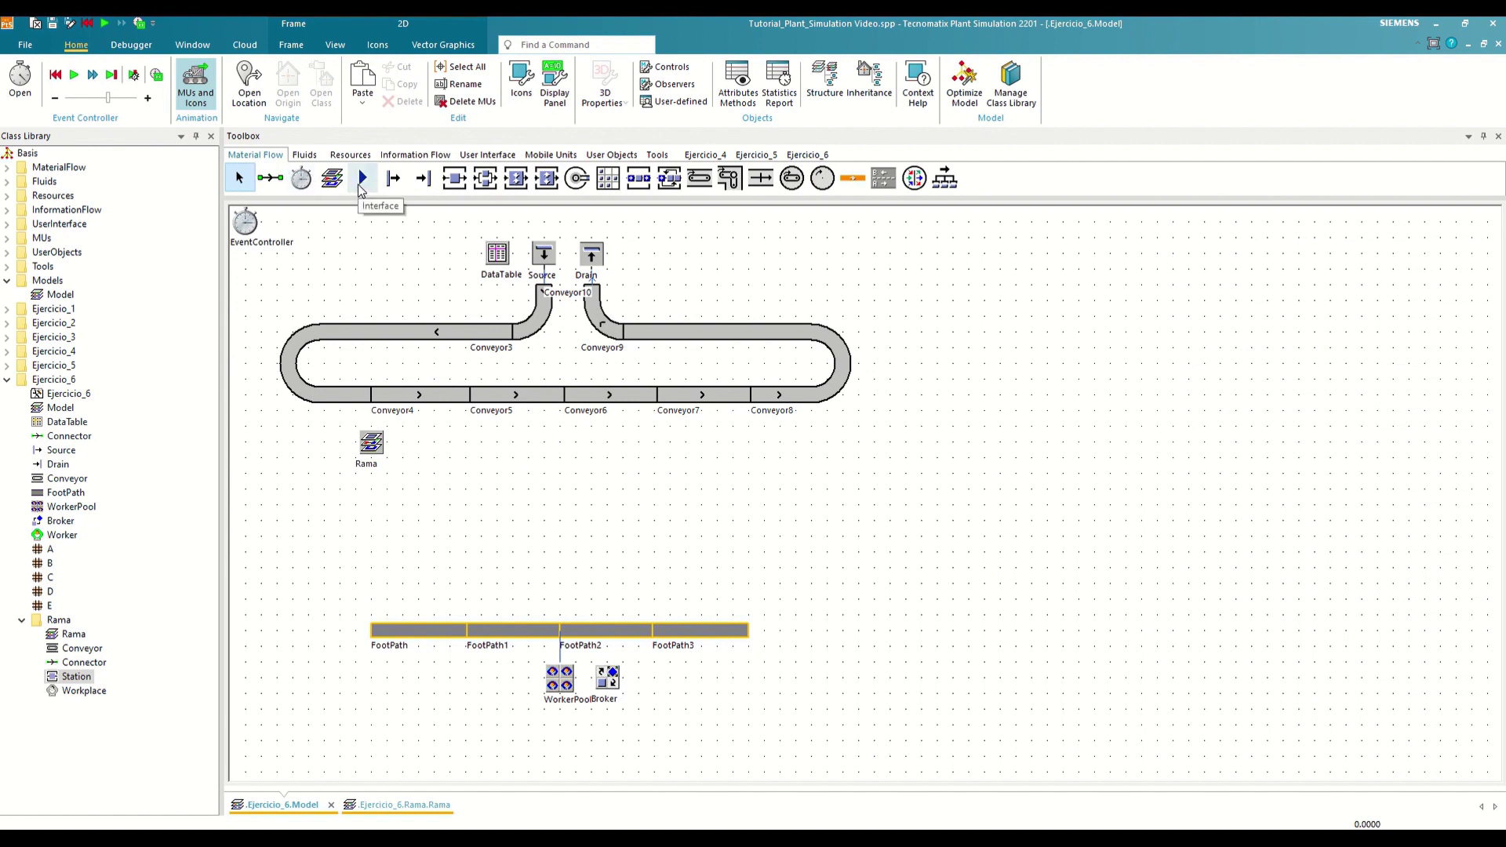
left_click_drag(71, 622, 69, 625)
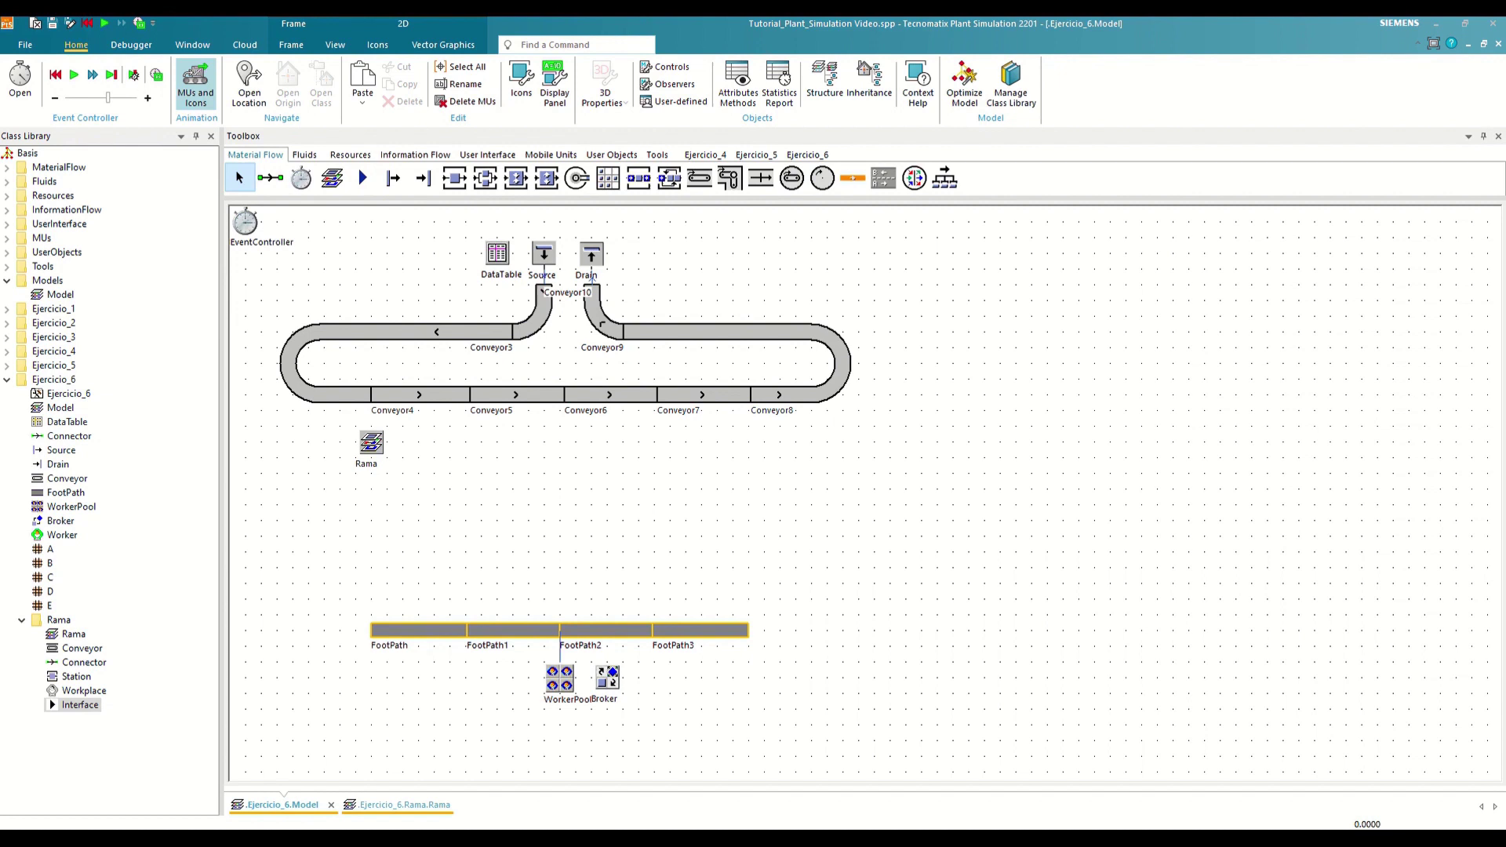
- Place an Interface object onto the Rama frame
left_click(386, 803)
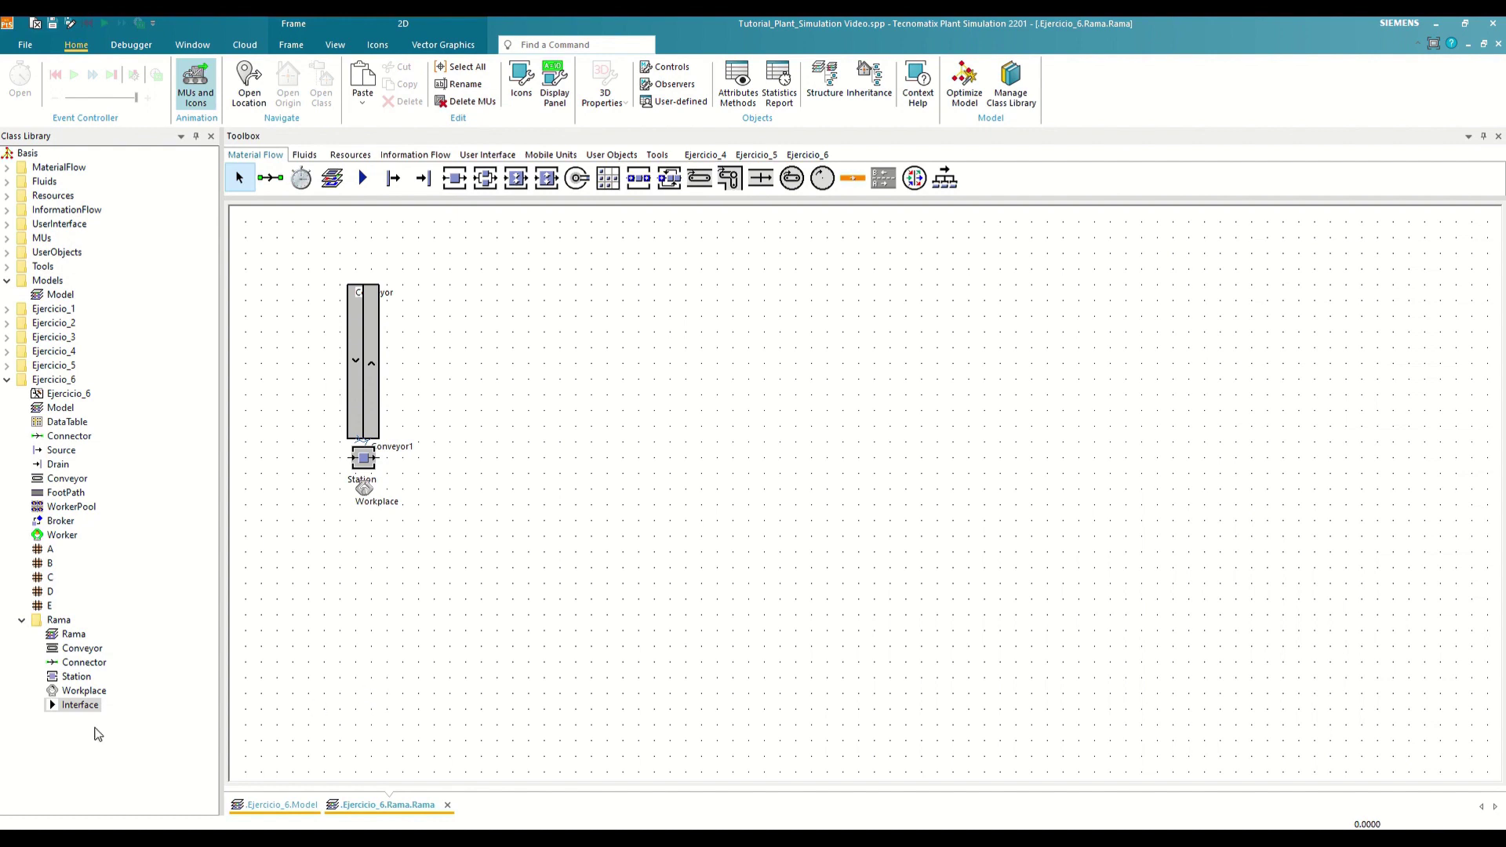
left_click_drag(80, 705, 336, 256)
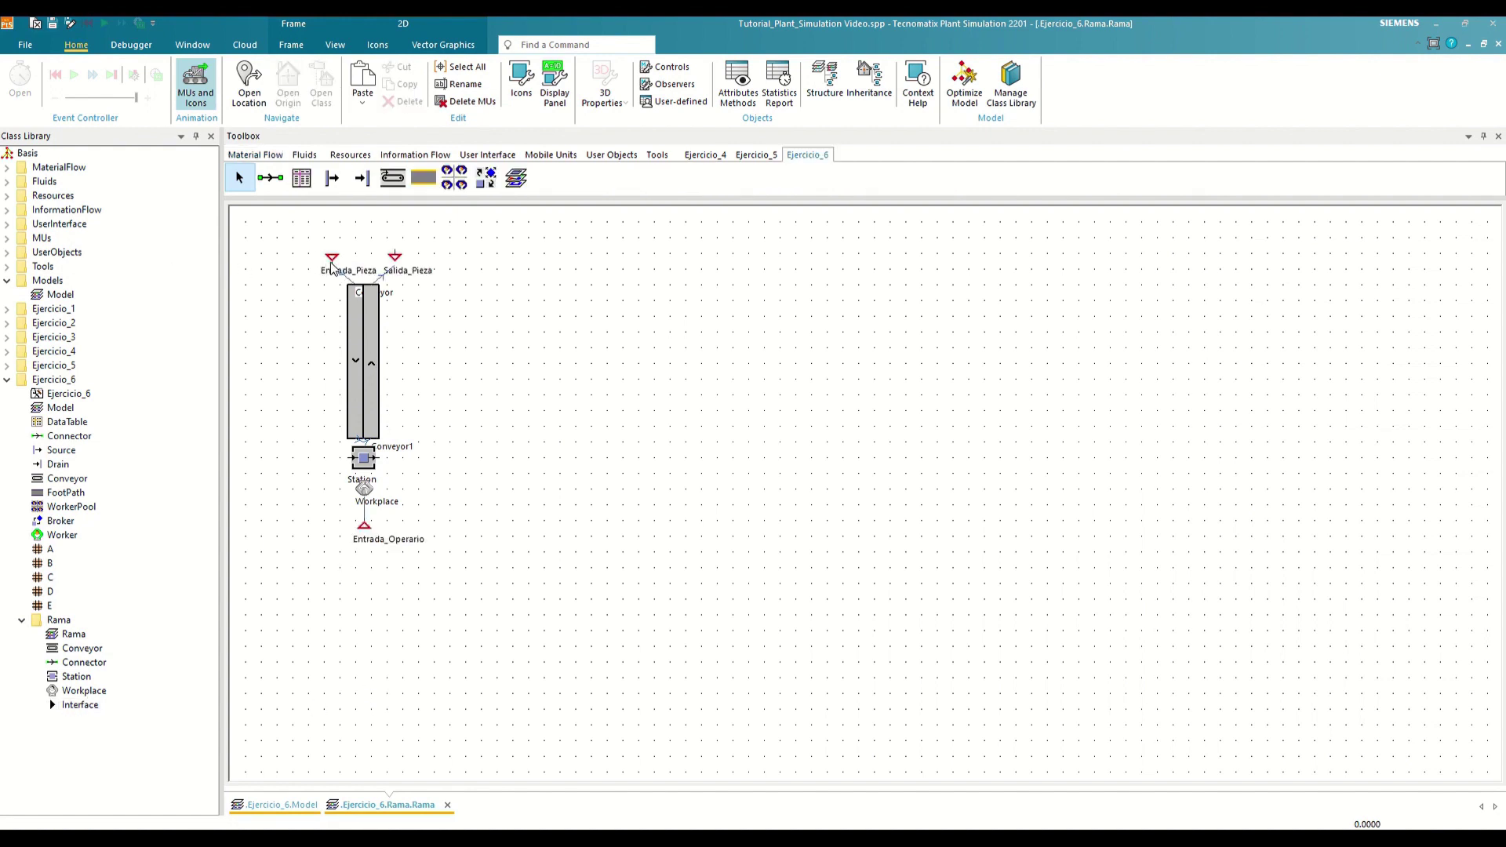
- Set Entrada_Pieza's connection side to Top
double_click(332, 260)
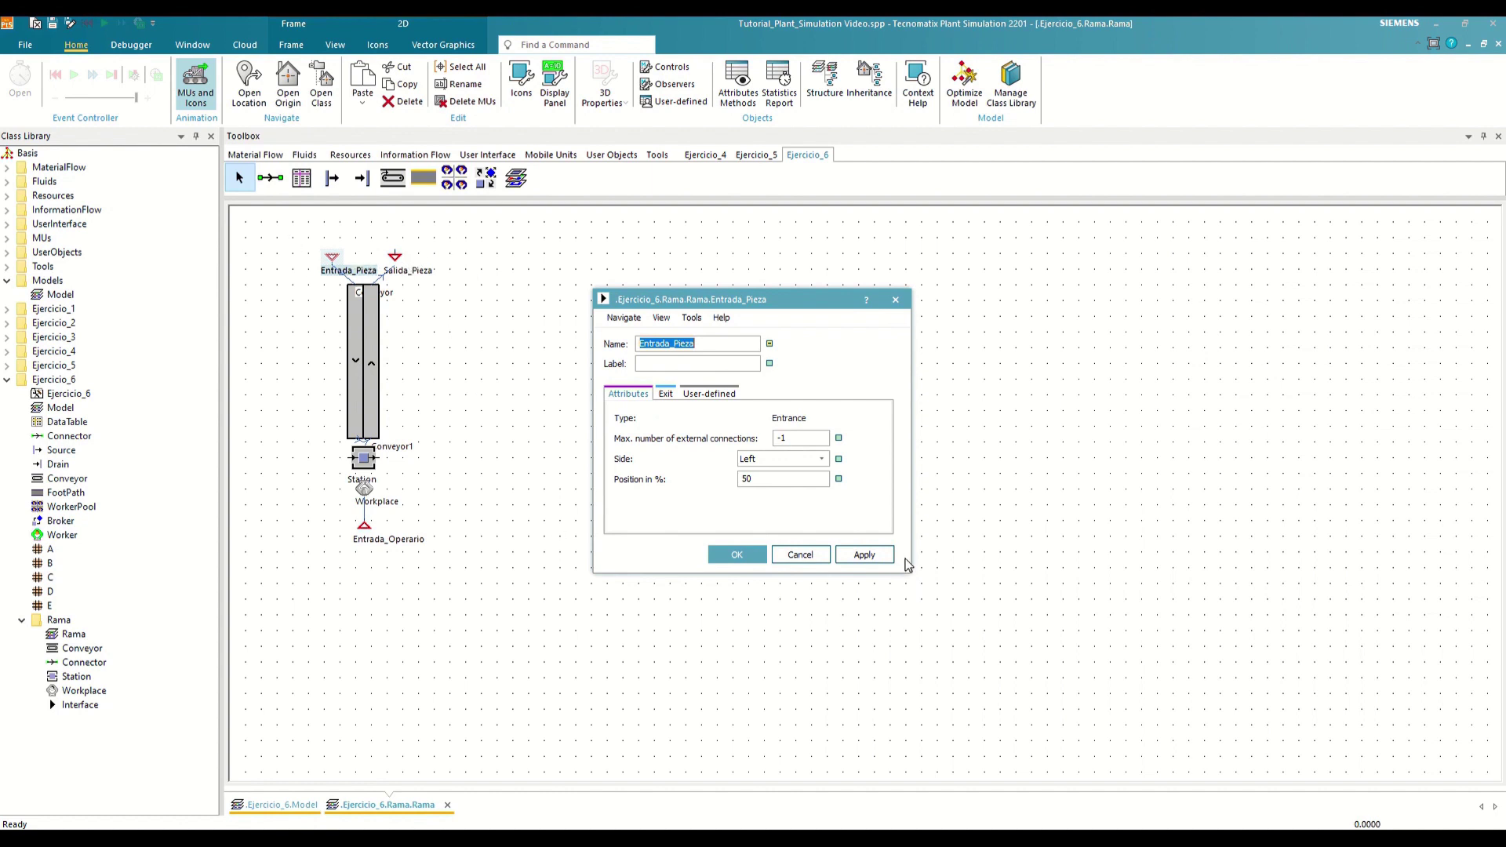
left_click(806, 463)
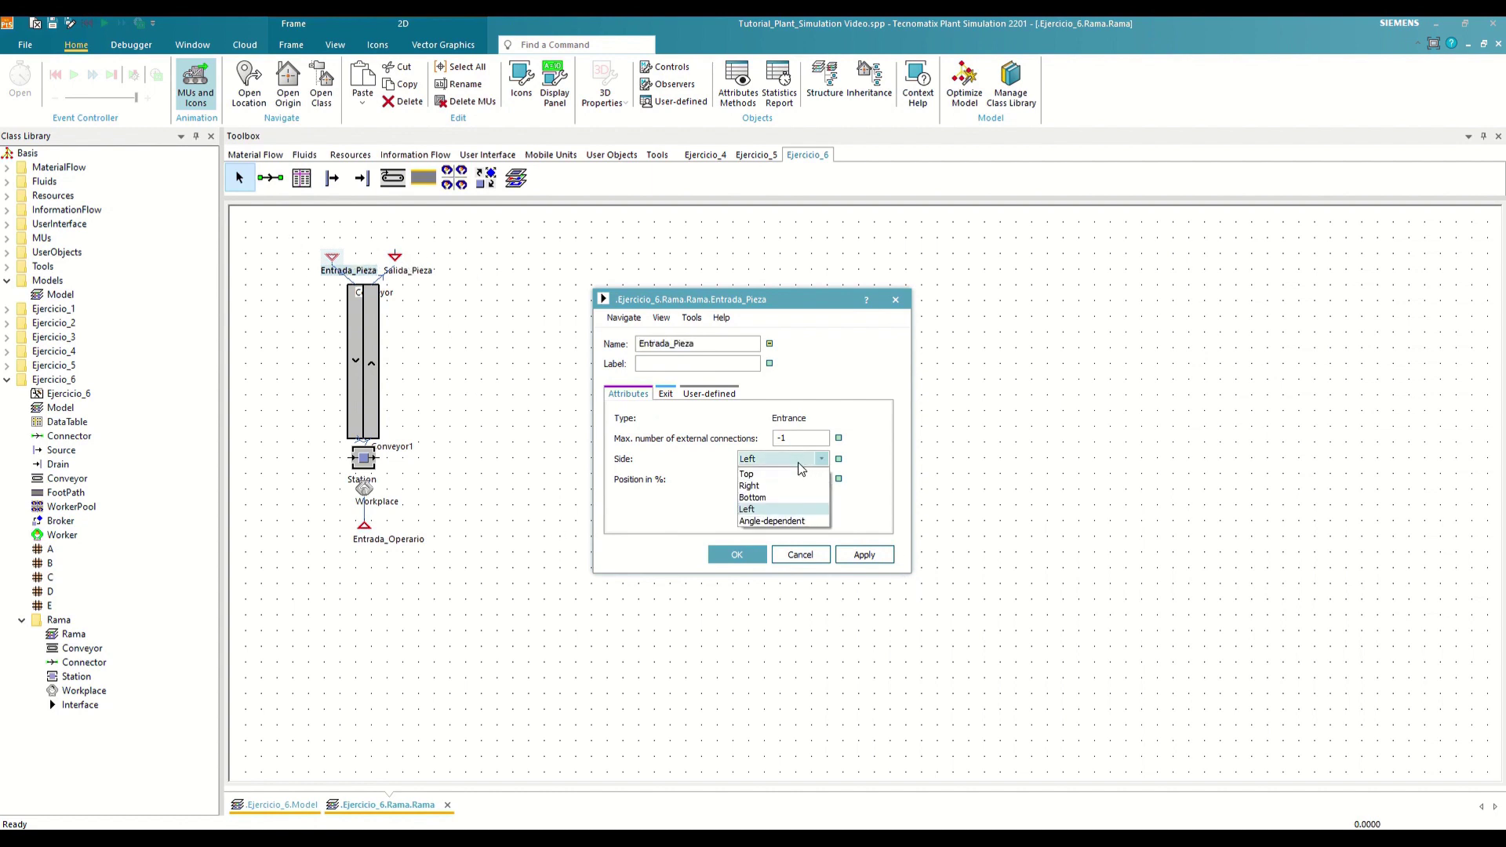
left_click(748, 476)
left_click(747, 561)
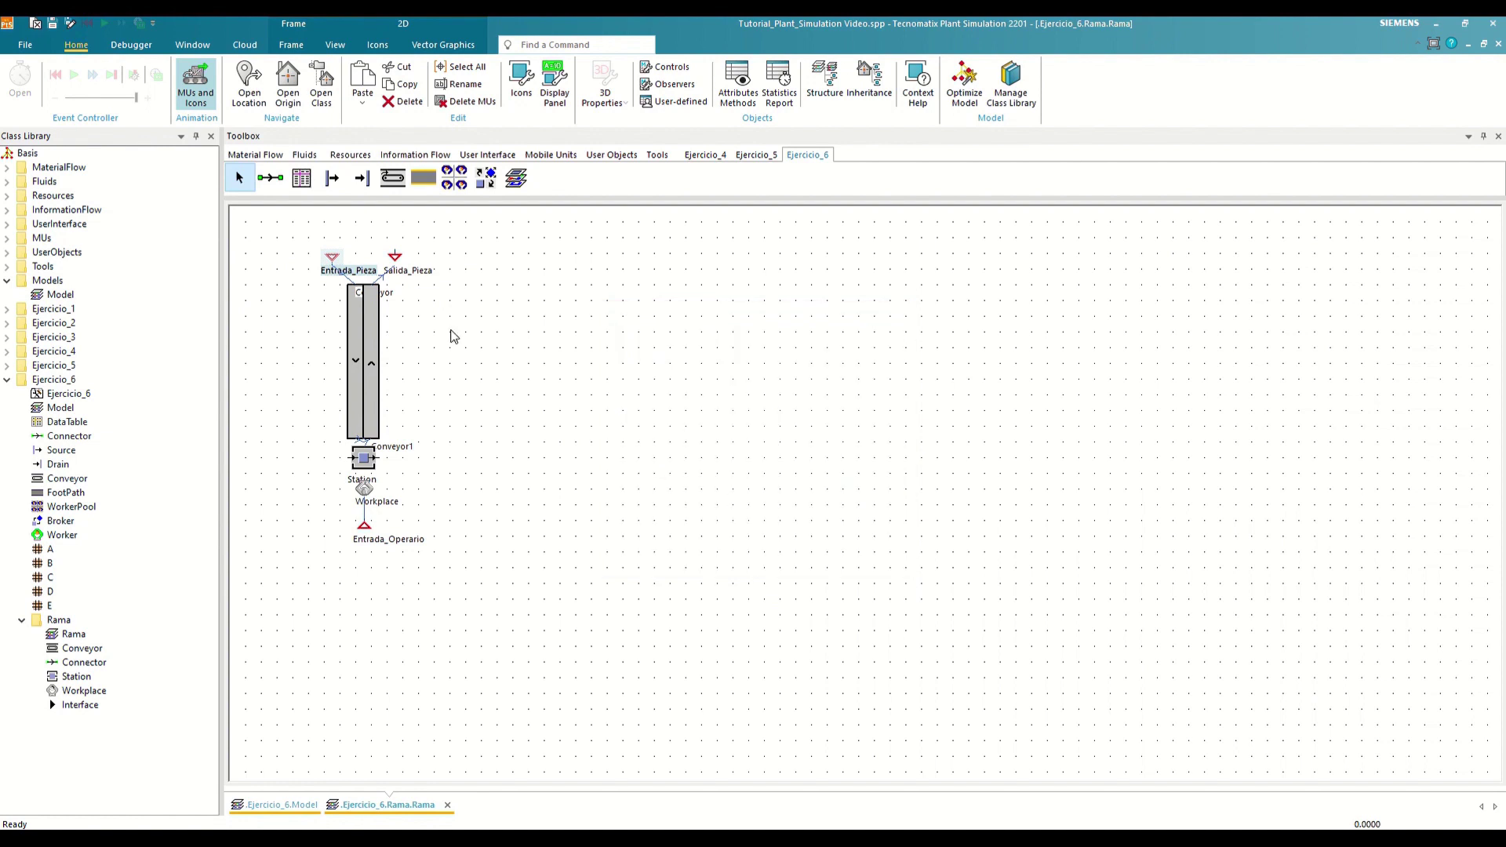
- Change the connection side of Salida_Pieza
double_click(396, 259)
left_click(765, 463)
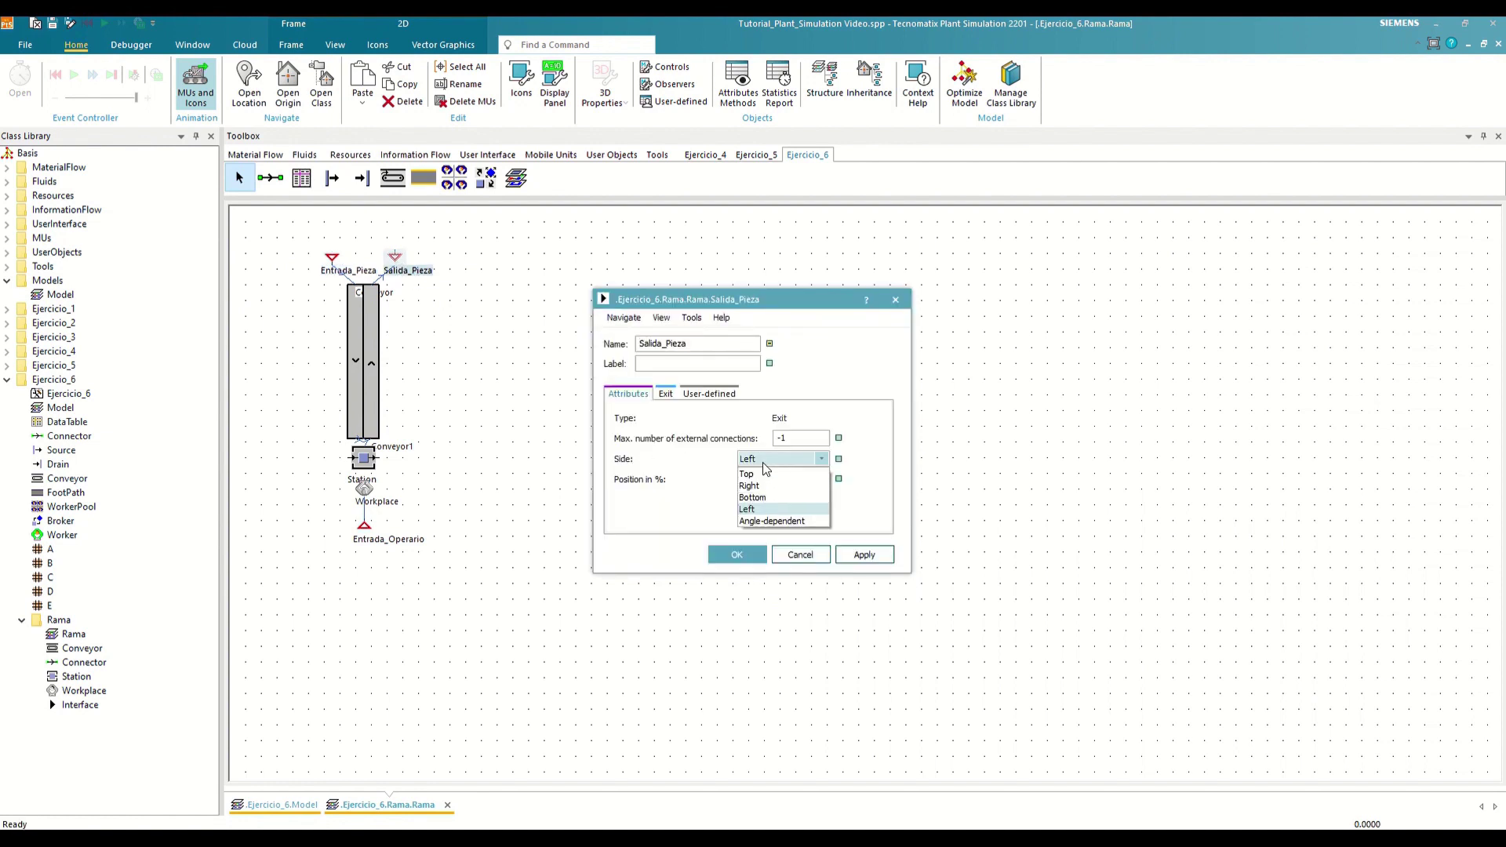
left_click(764, 485)
left_click(737, 554)
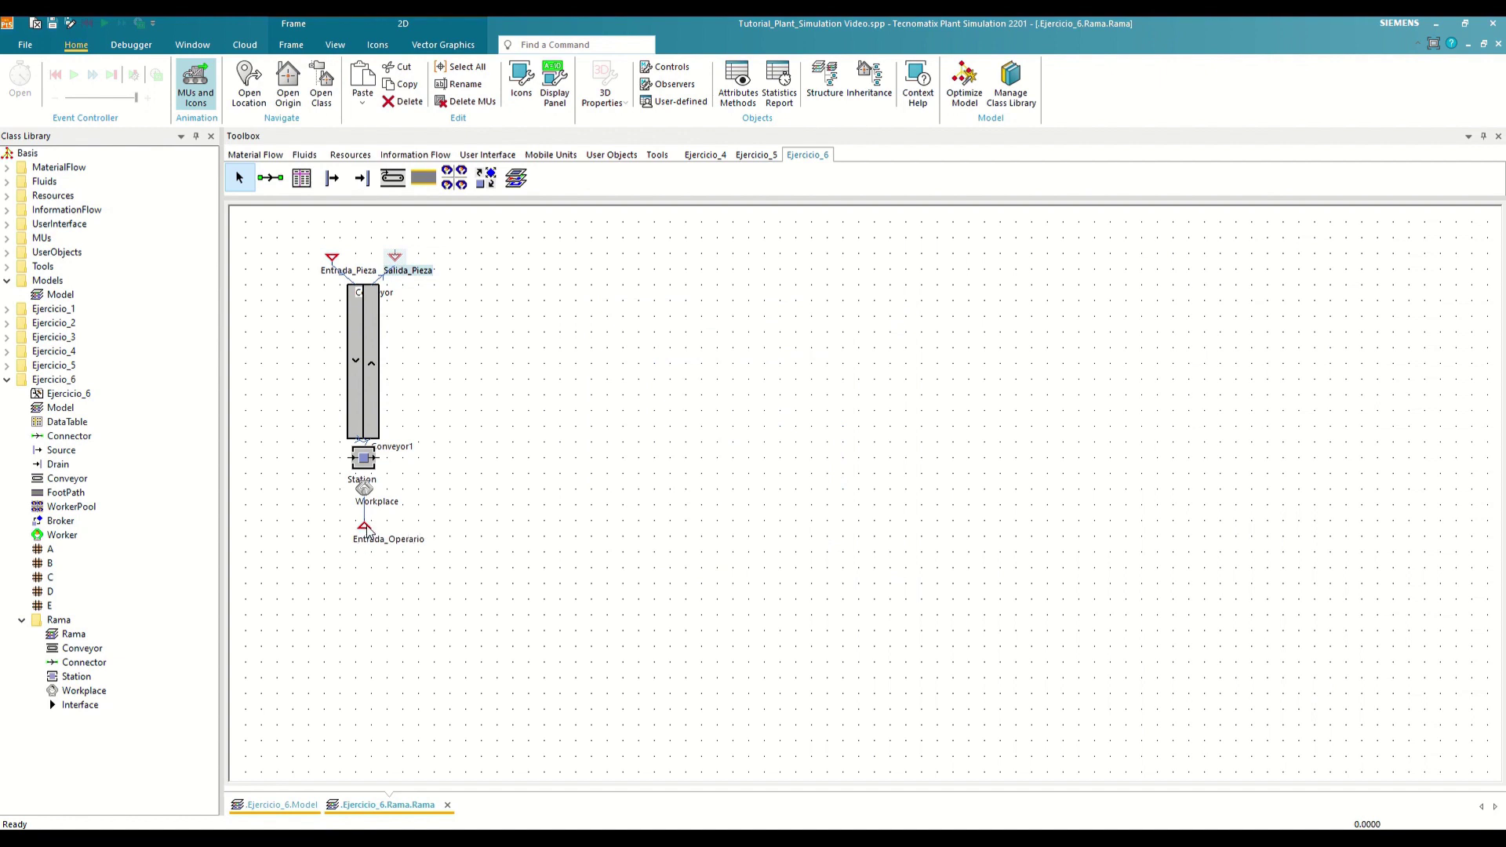
- Set Entrada_Operario's connection side to Bottom and return to the Ejercicio_6 model
double_click(365, 527)
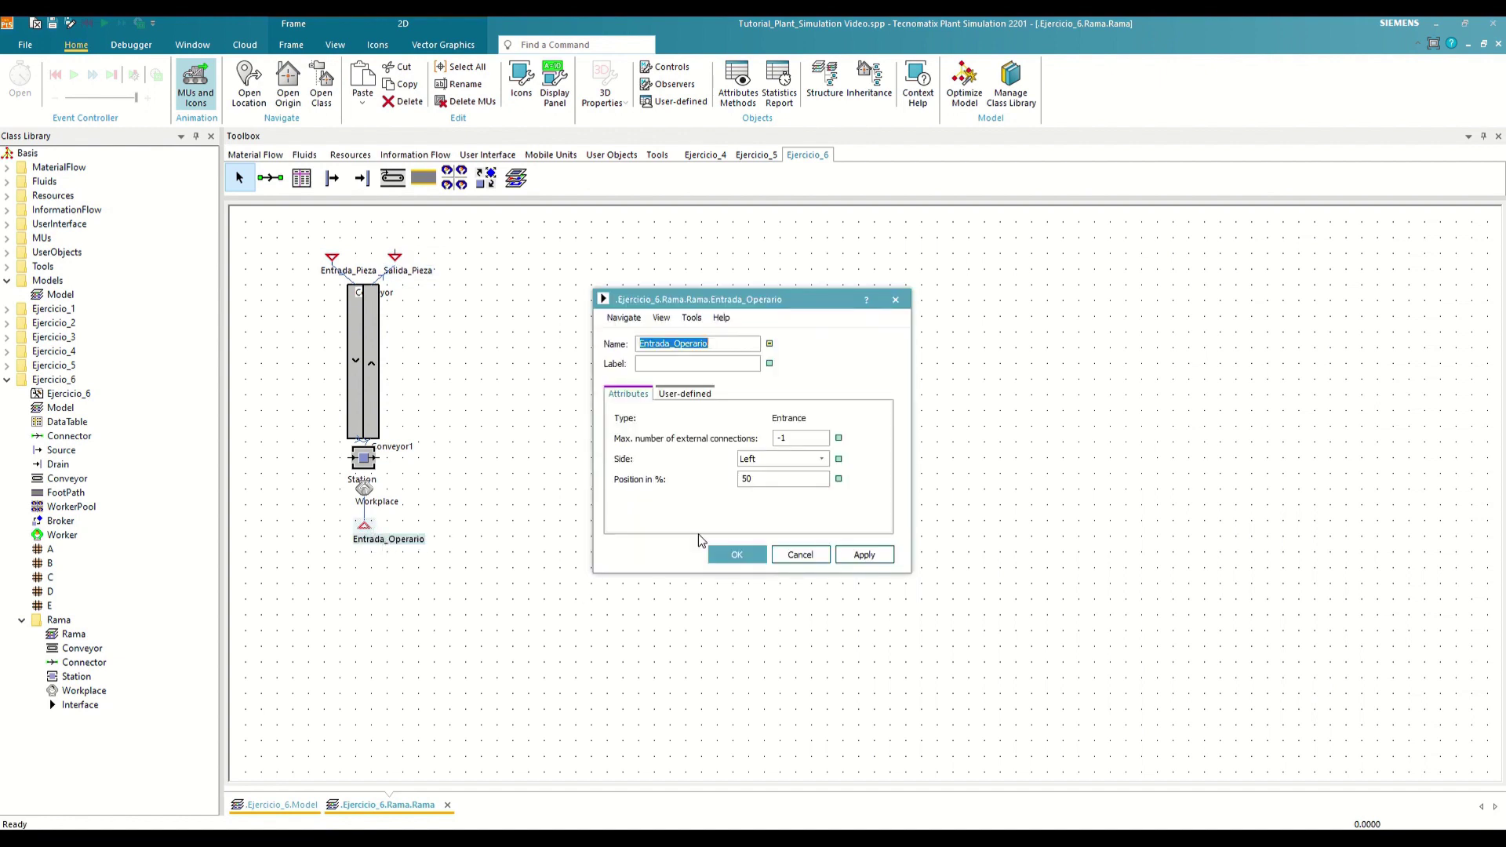
left_click(763, 461)
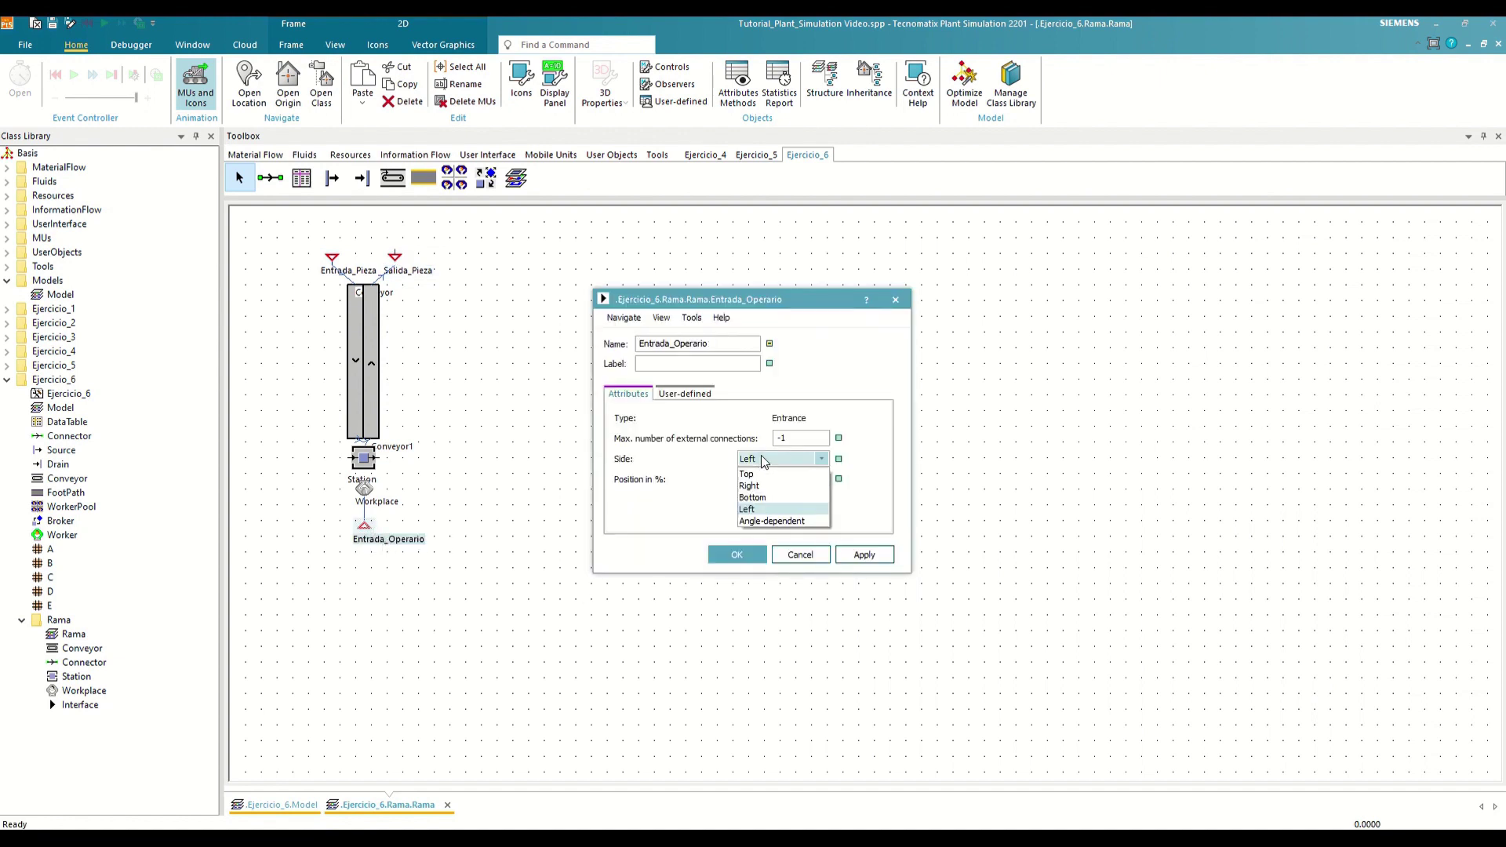
left_click(761, 500)
left_click(737, 554)
left_click(467, 667)
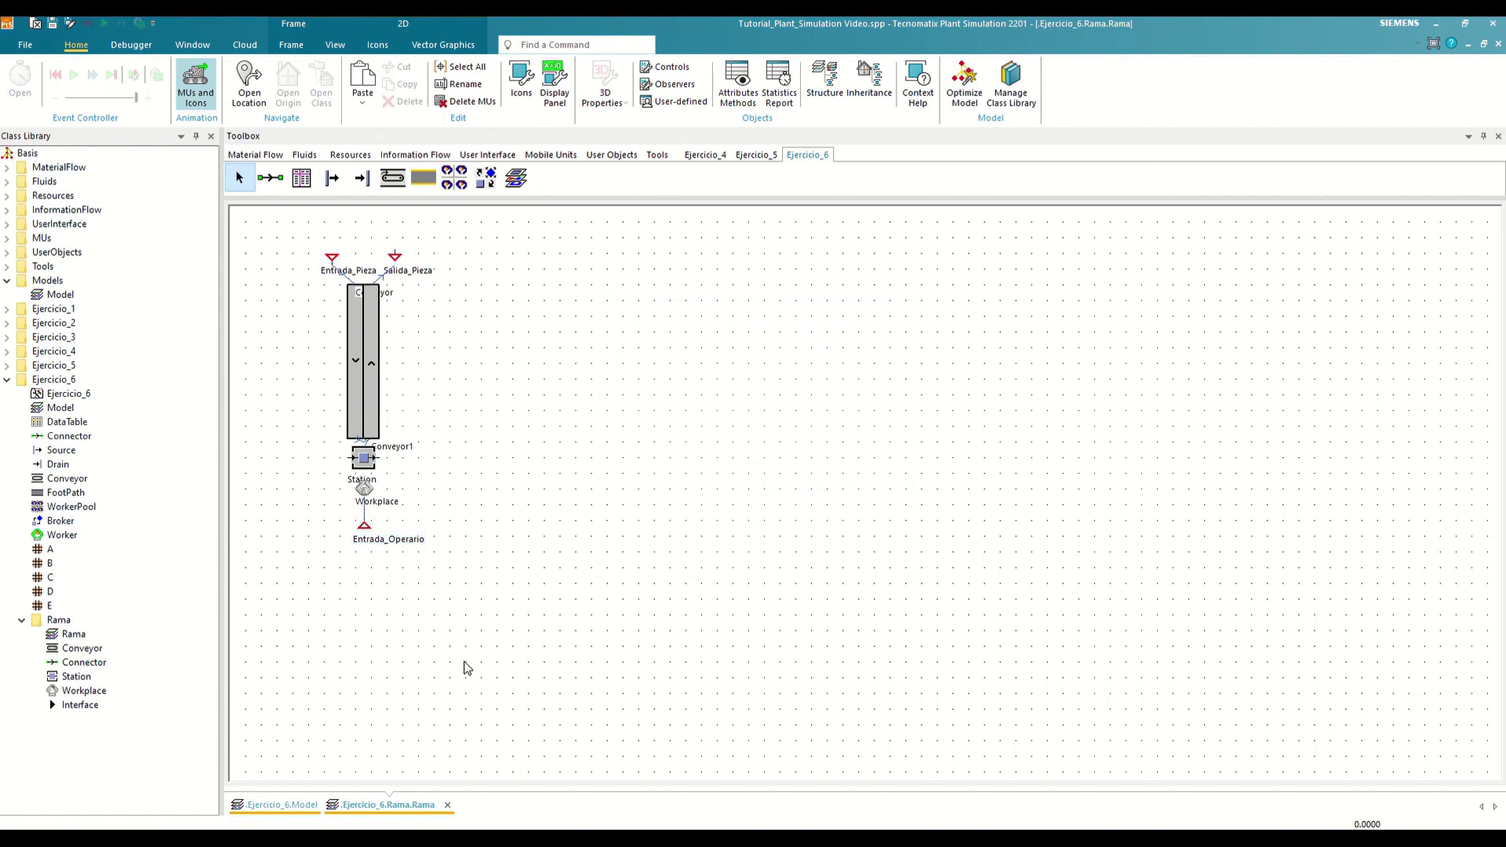
left_click(291, 804)
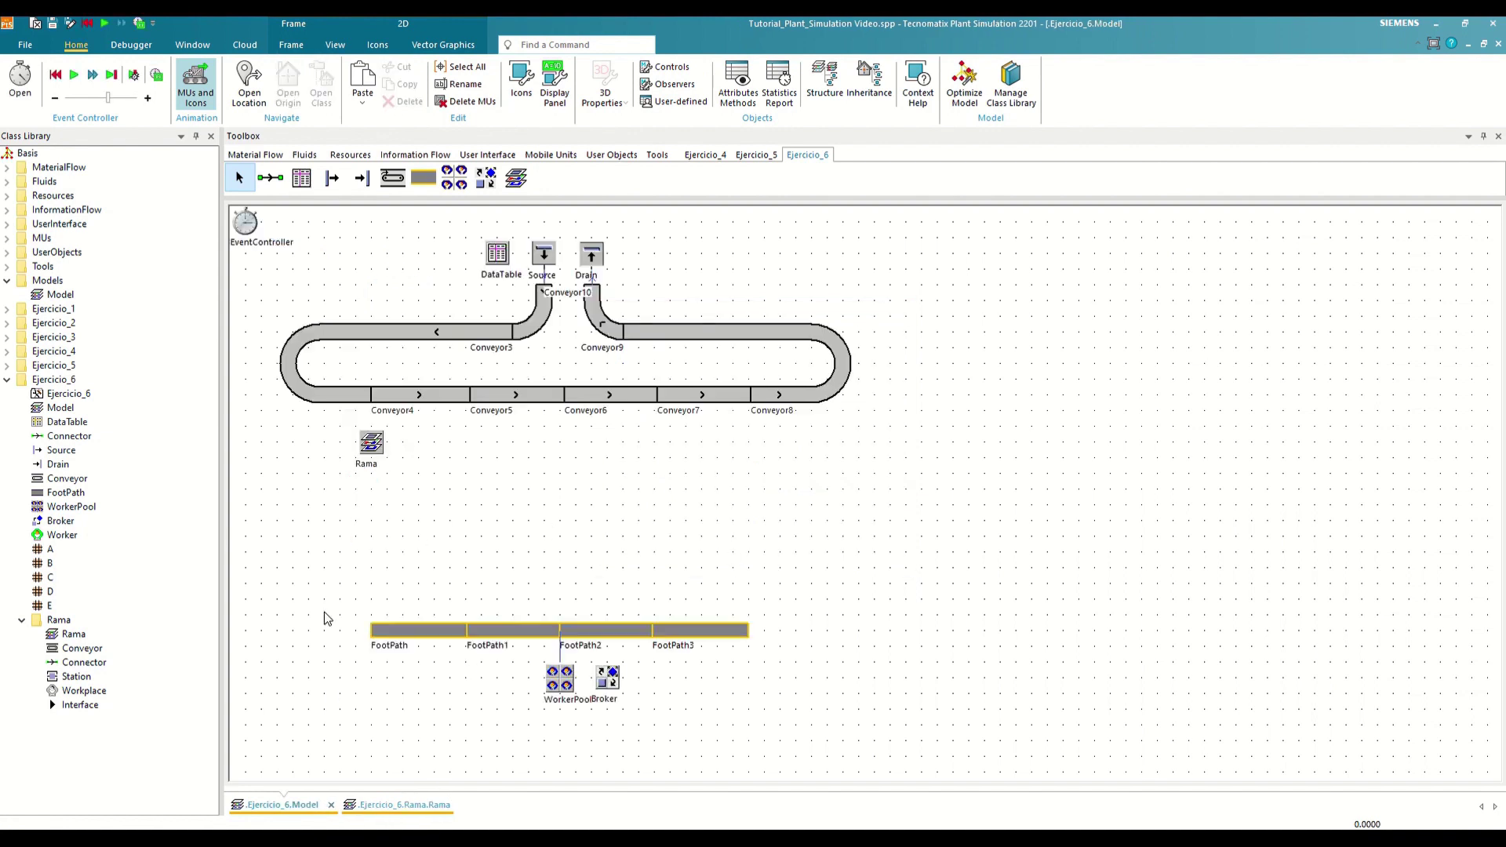
- Connect Conveyor4 to the Rama branch, and the Rama branch to the FootPath's left end
left_click(273, 183)
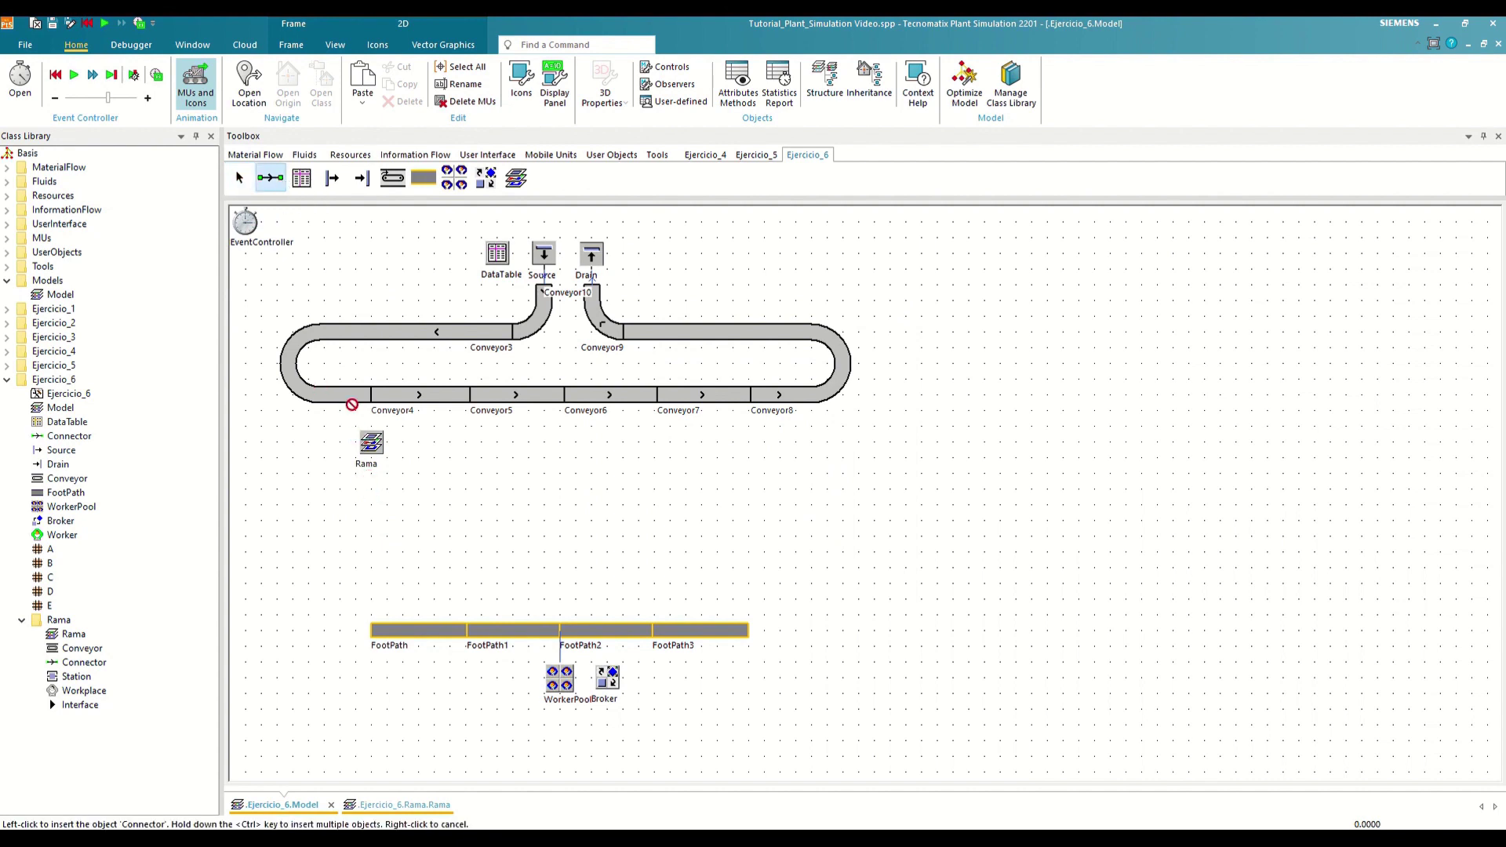
left_click(350, 397)
left_click(367, 447)
left_click(372, 444)
left_click(372, 630)
right_click(369, 449)
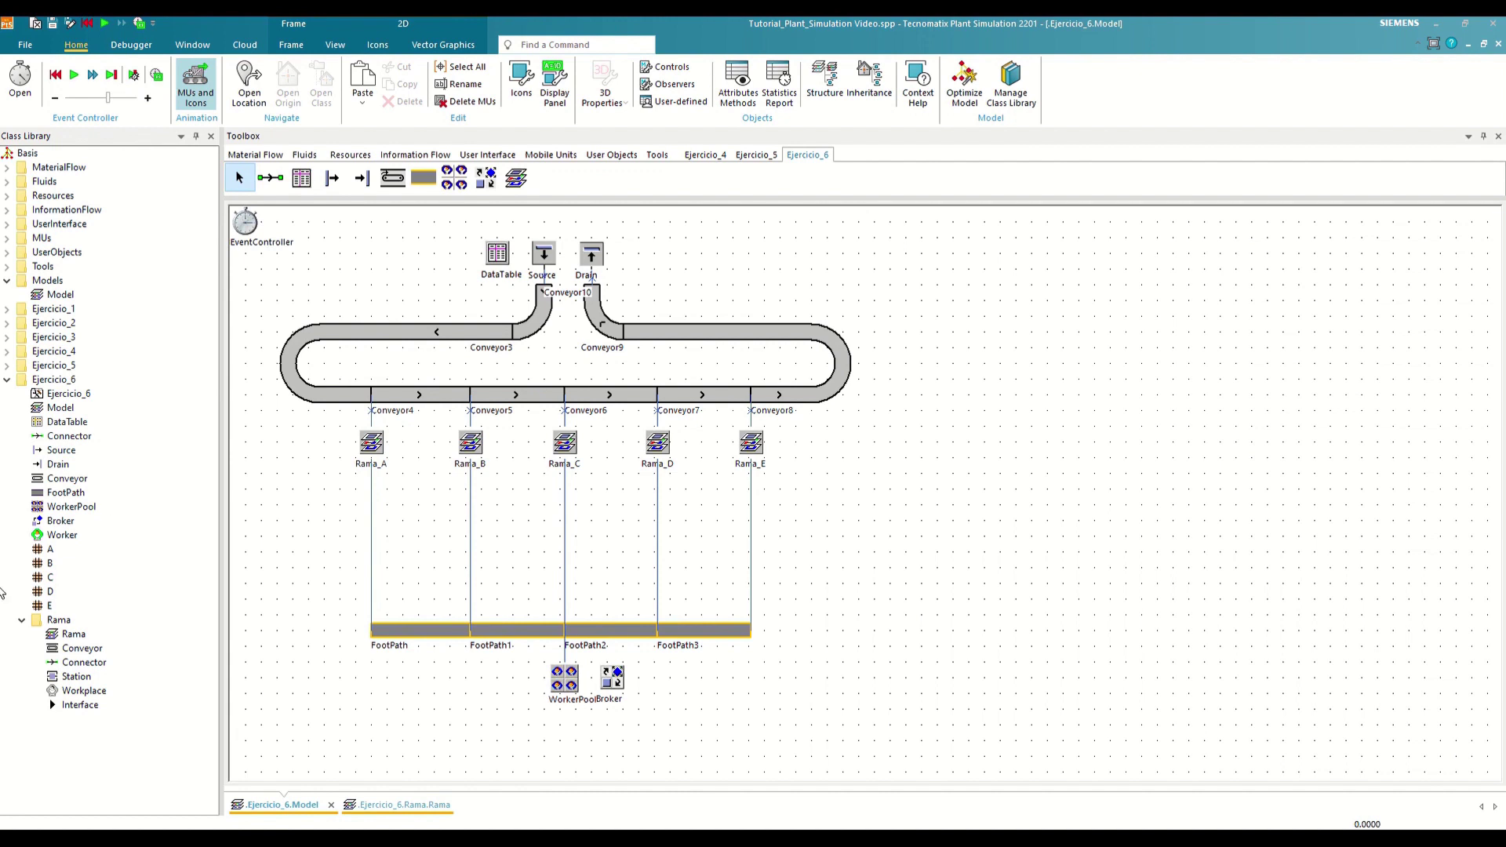
- Set Conveyor3's exit strategy to MU Attribute with a String attribute type
double_click(321, 399)
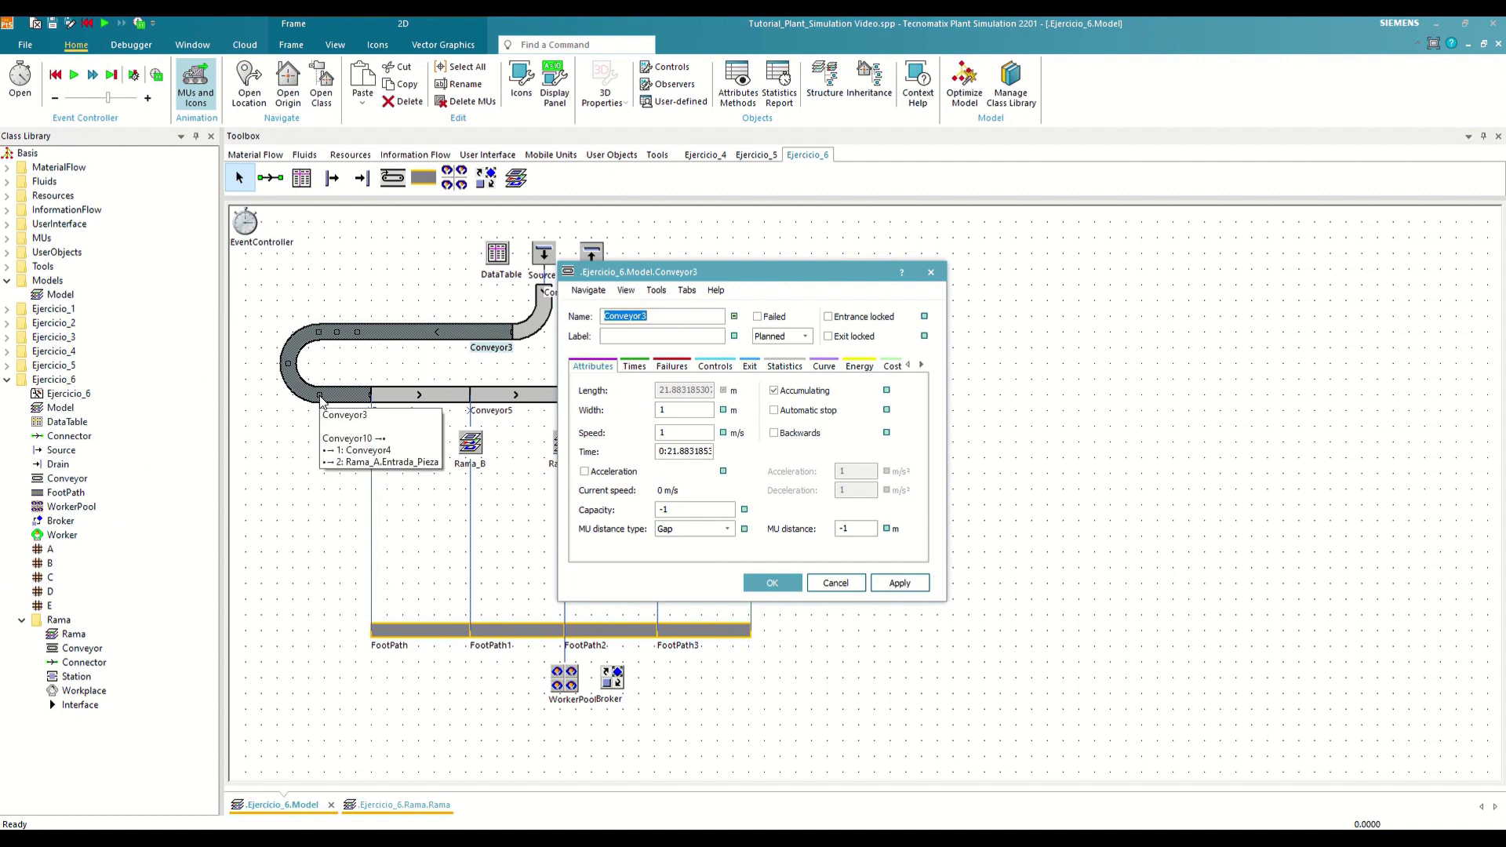
left_click(750, 366)
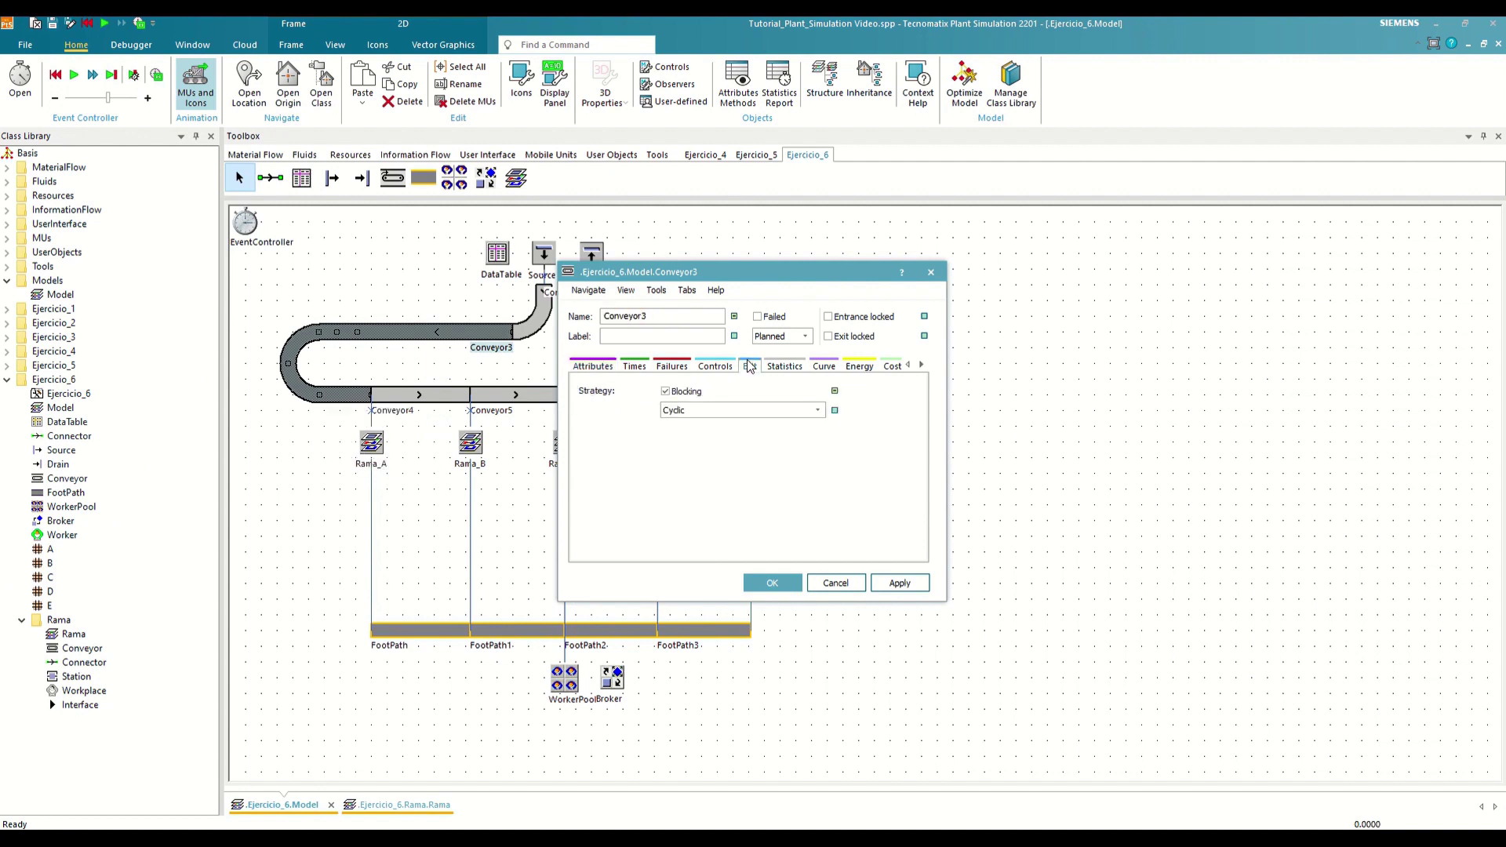
left_click(713, 416)
left_click(684, 622)
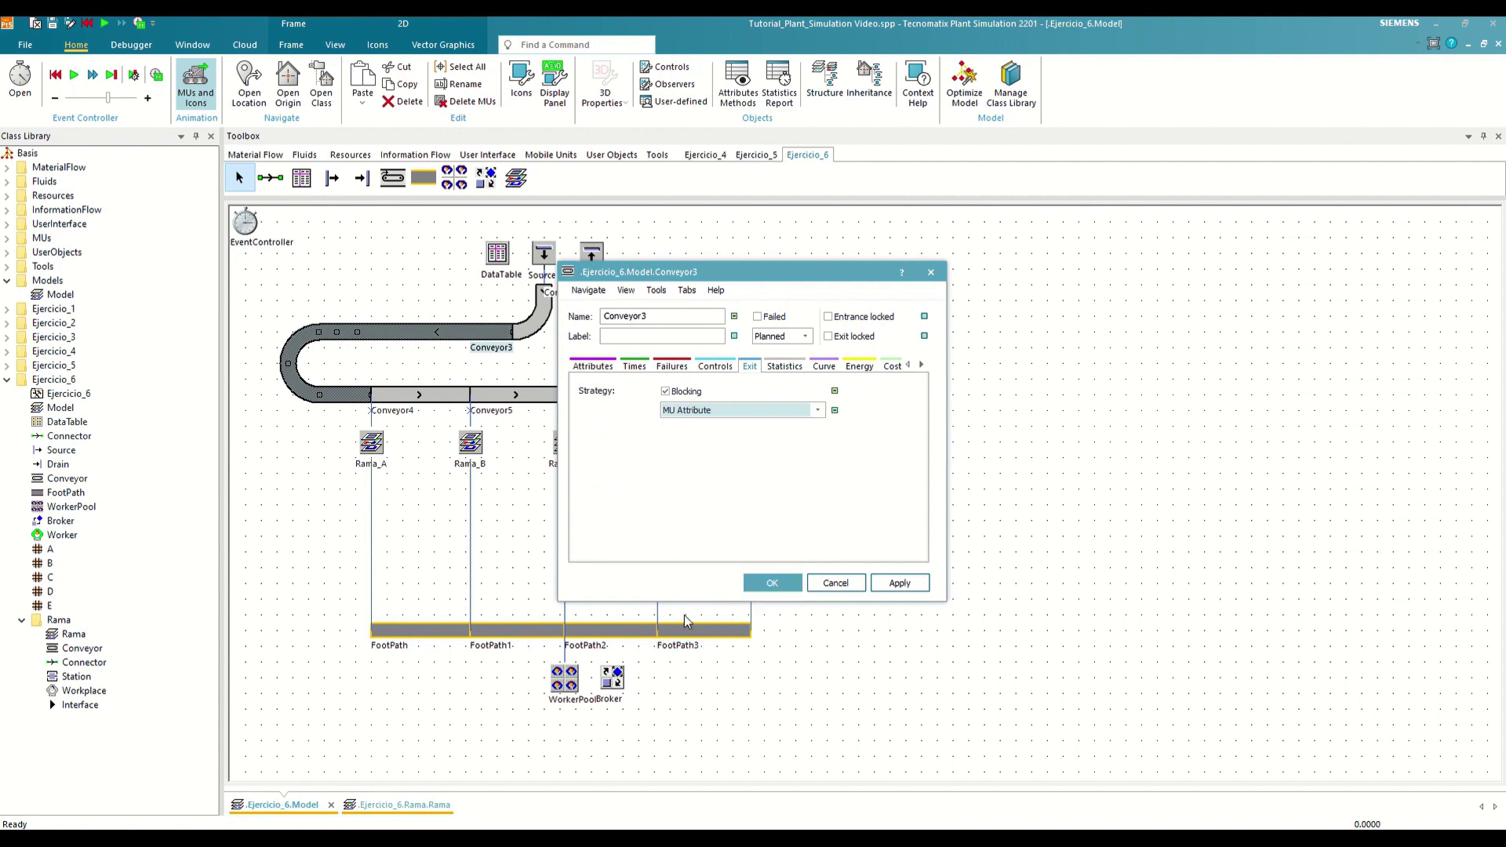
left_click(900, 582)
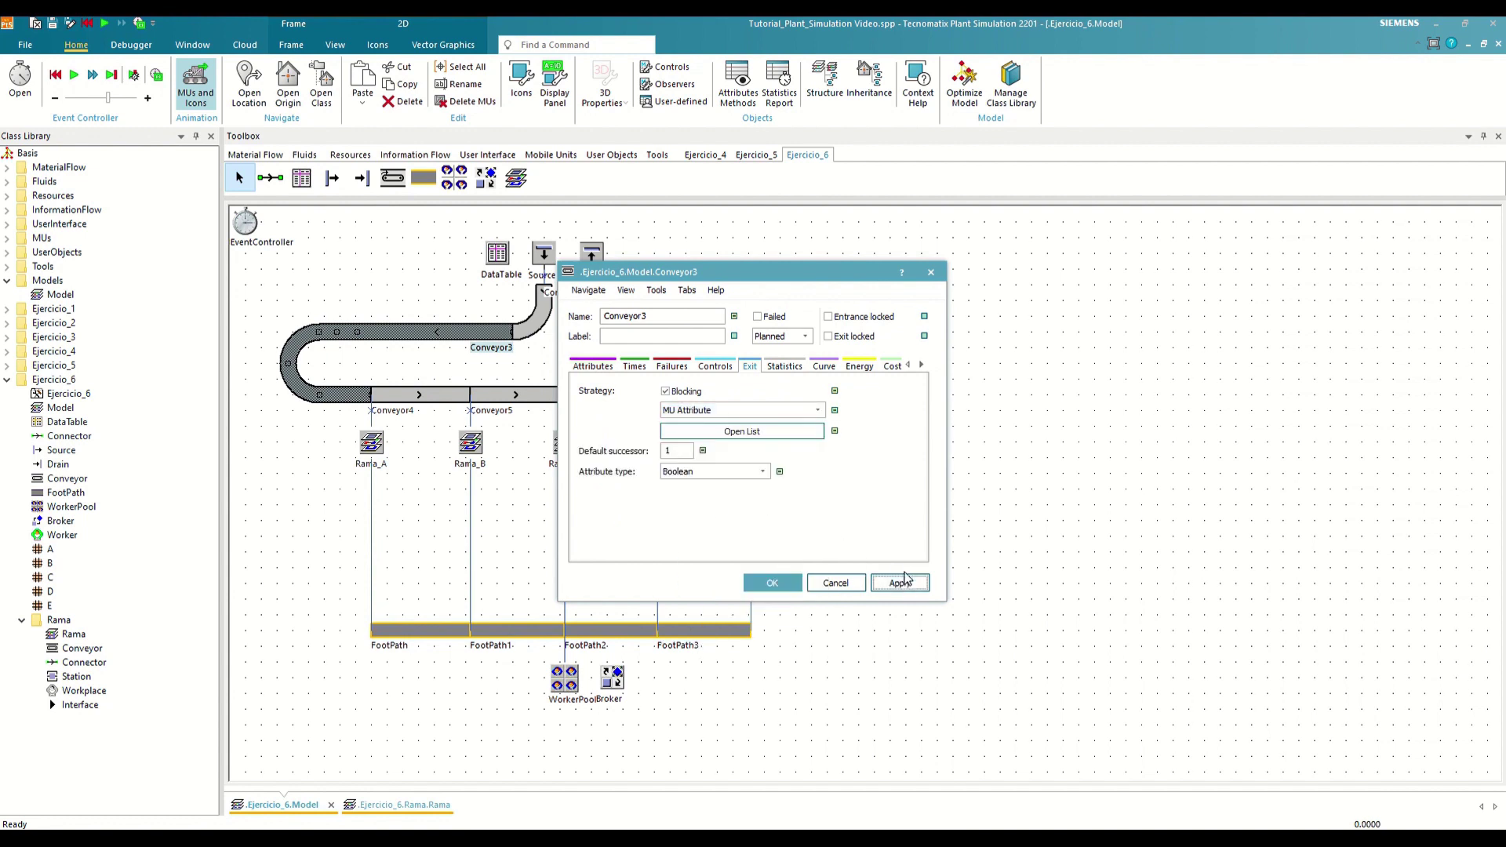
left_click(746, 478)
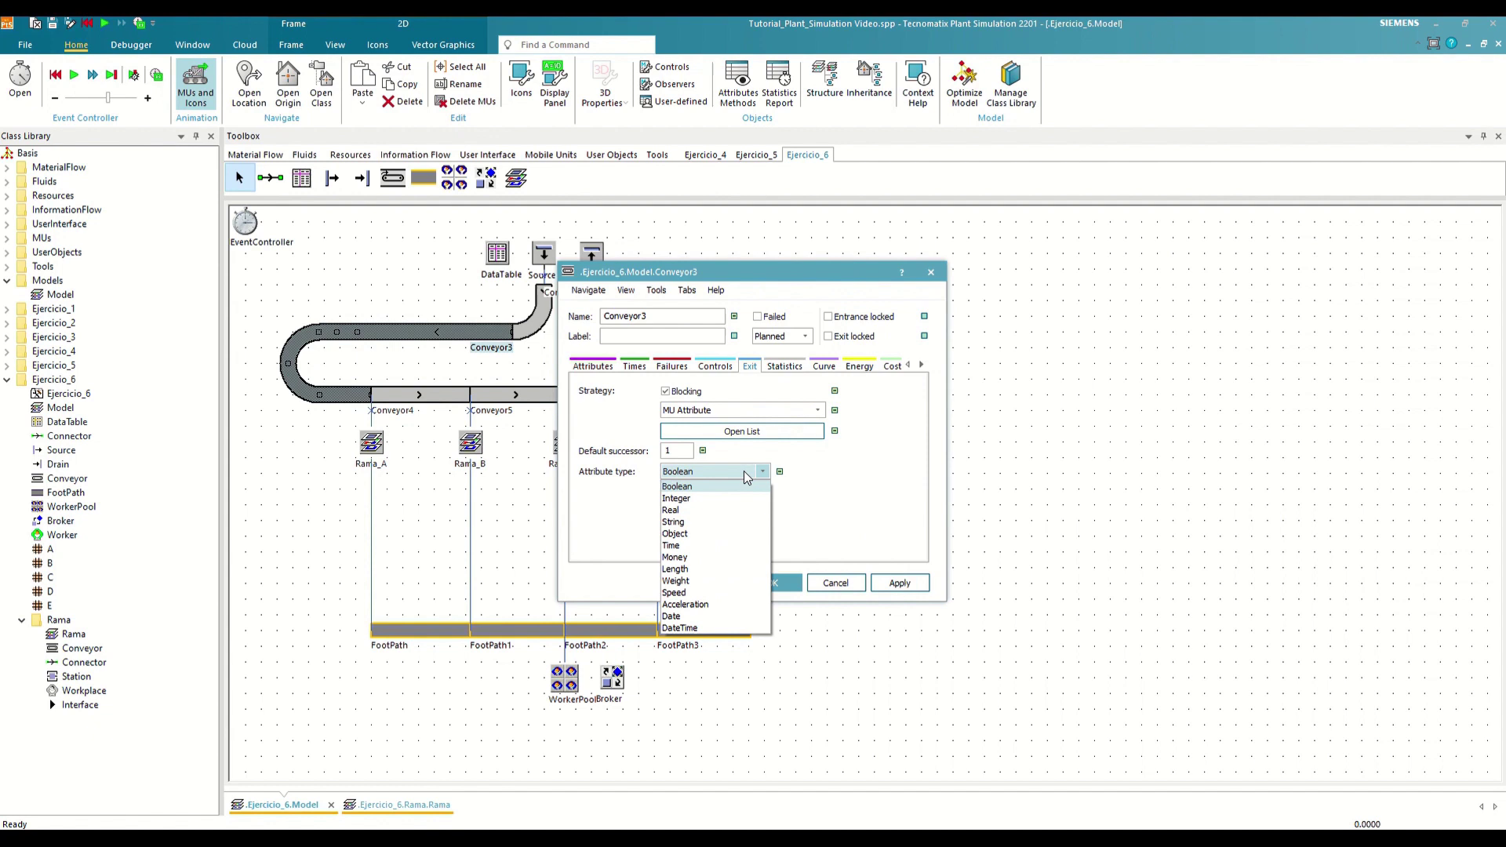
left_click(684, 524)
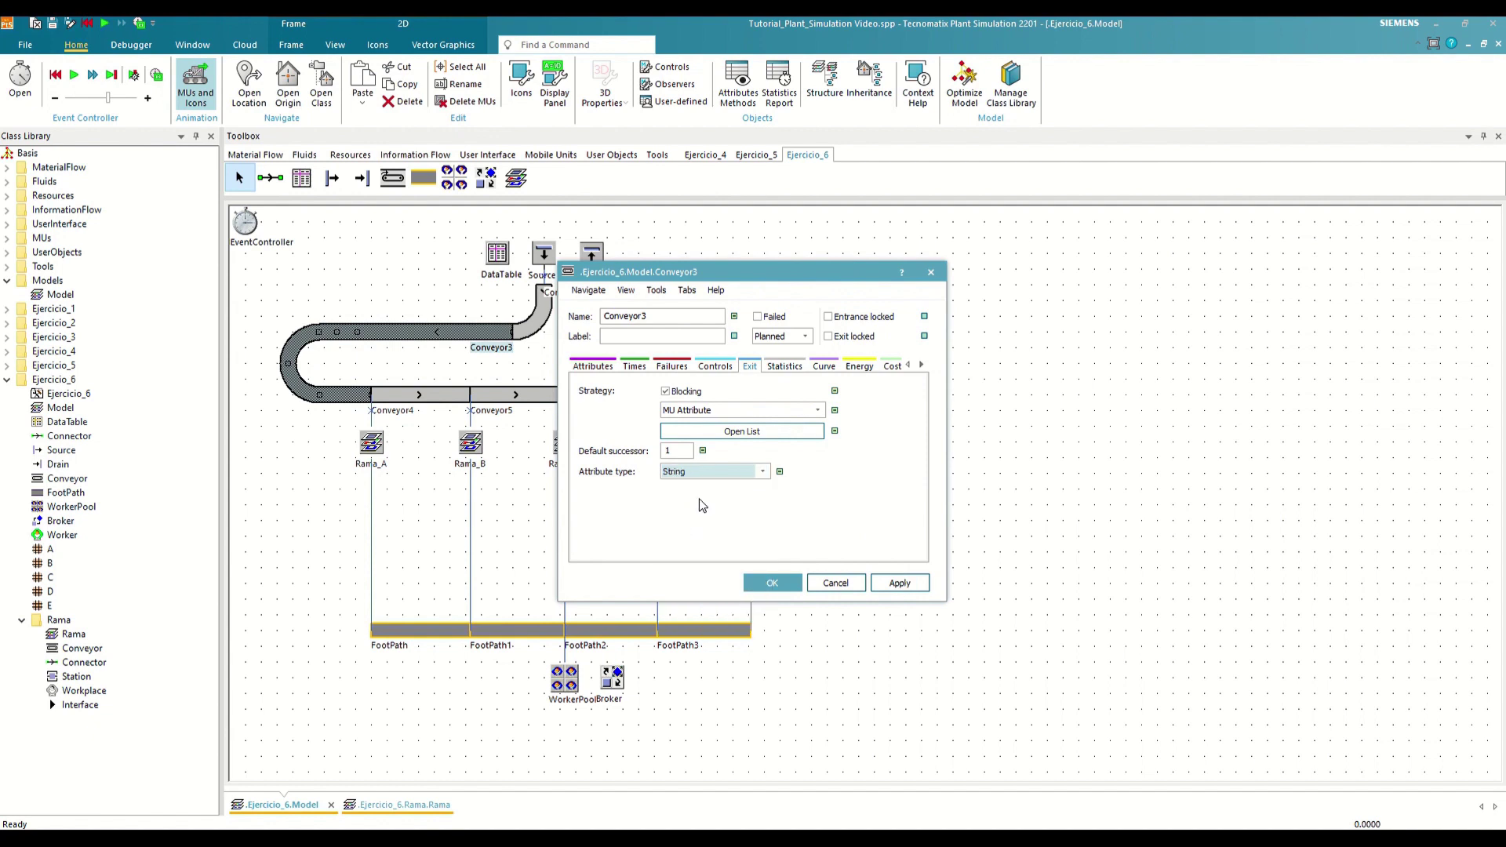
left_click(911, 587)
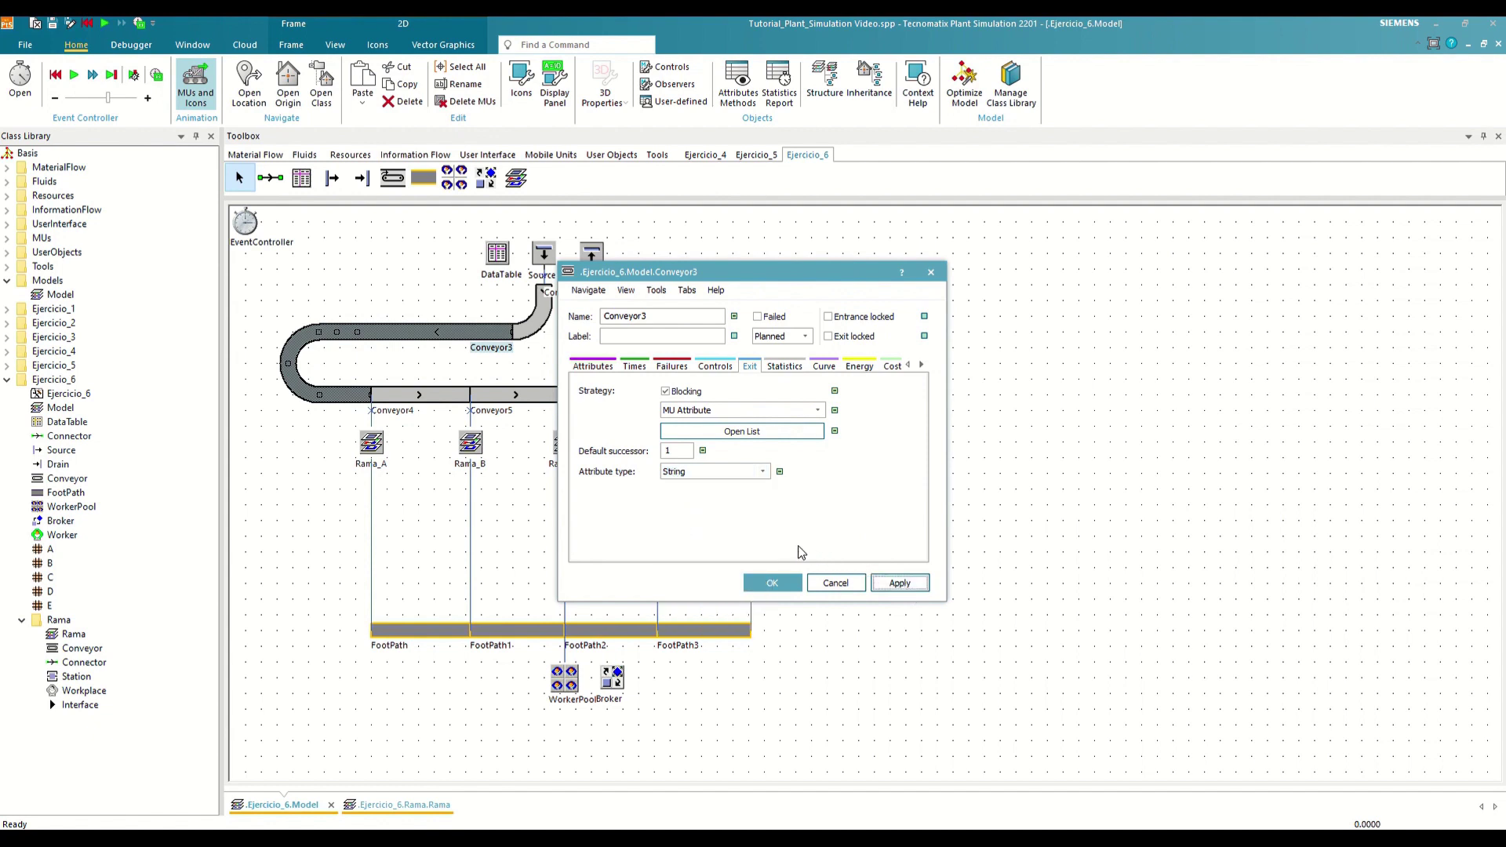
- Add a routing entry sending parts with Name A to successor 2, then confirm
left_click(732, 431)
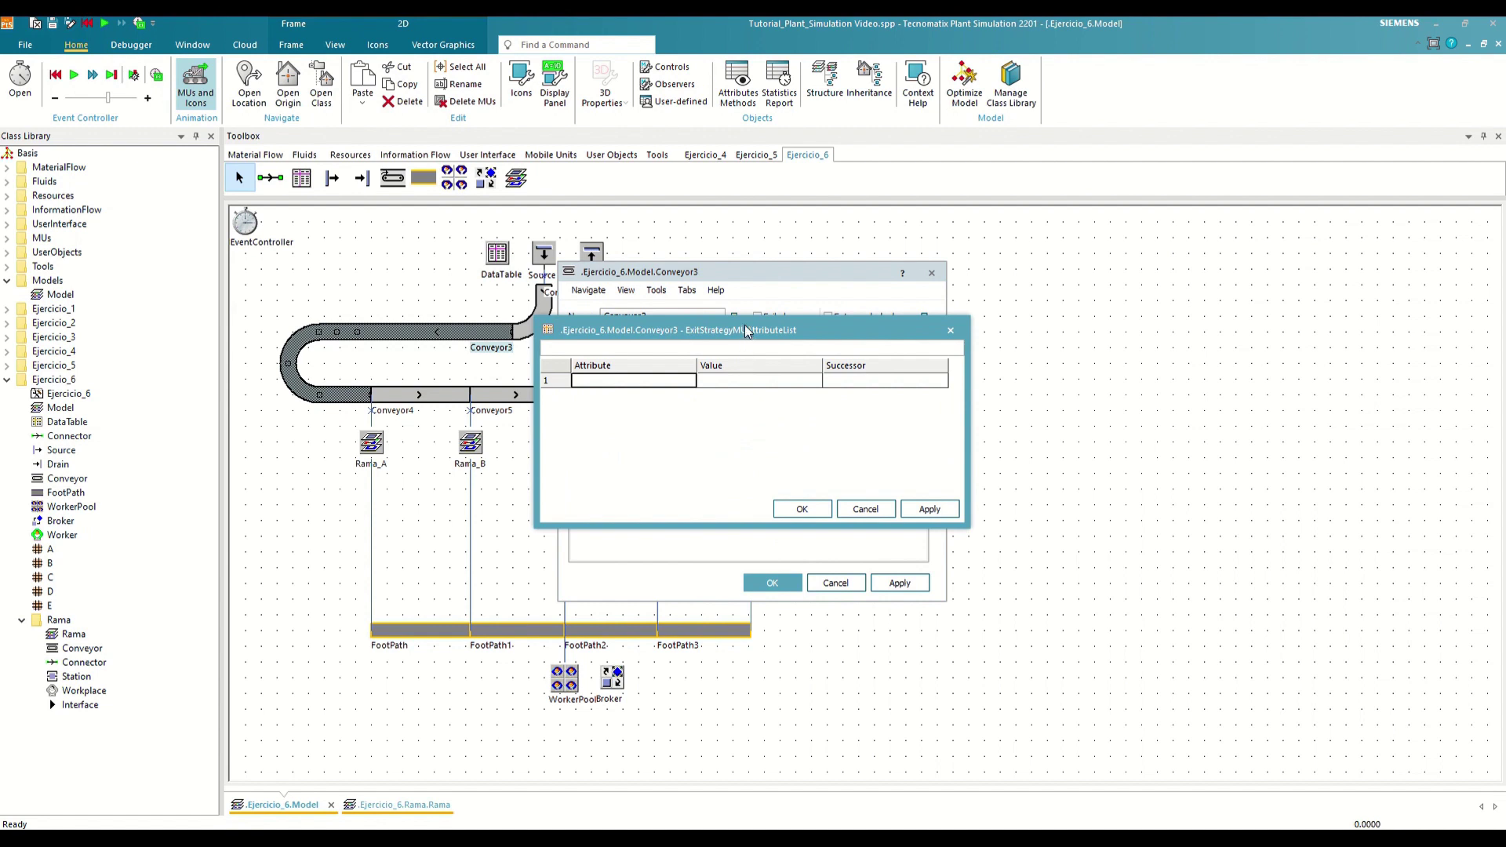
left_click_drag(745, 324, 959, 413)
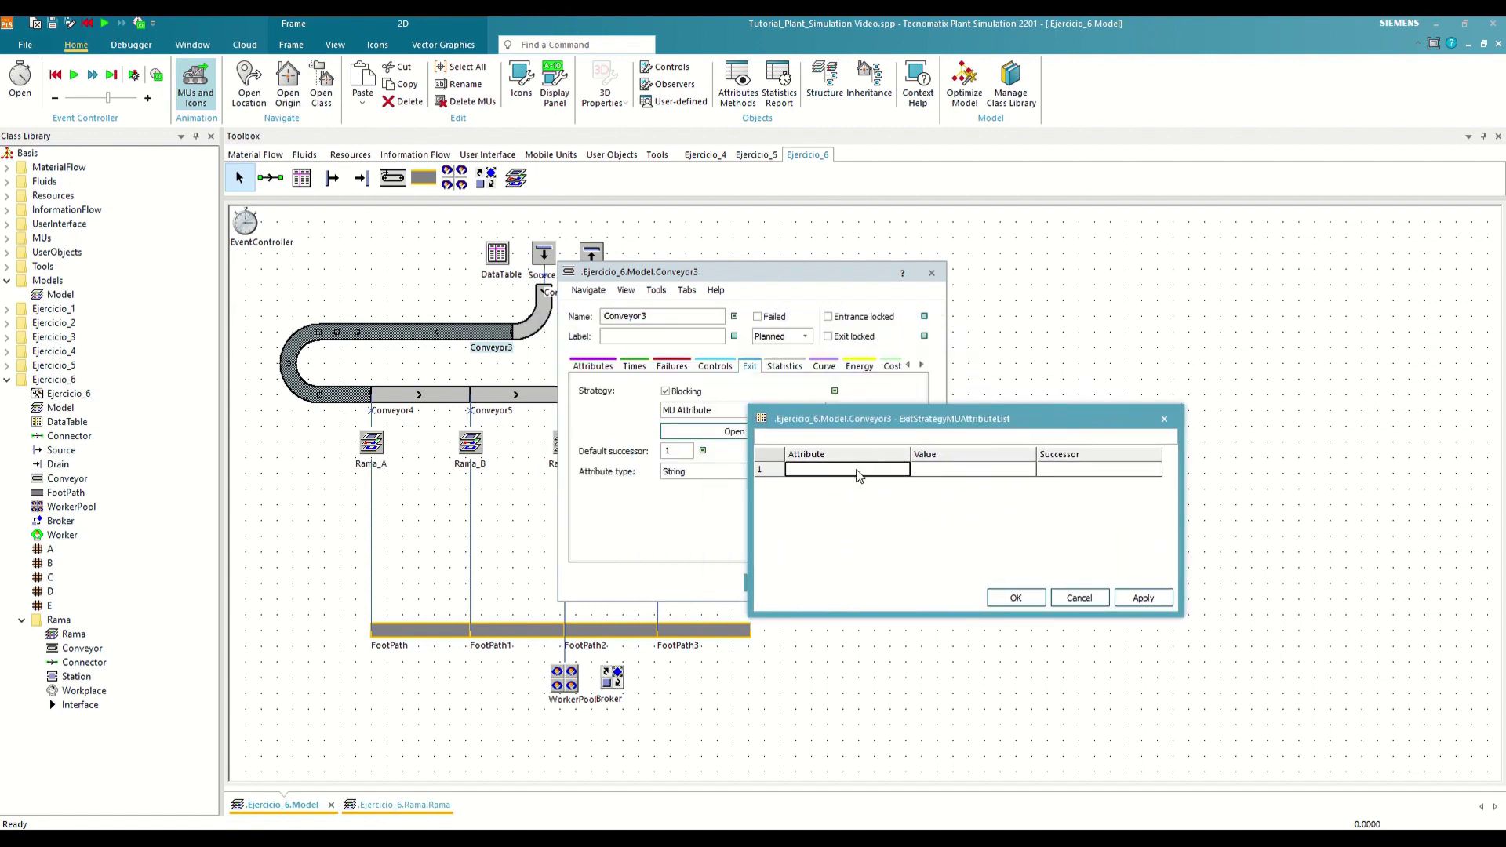
type("Name")
key("Tab")
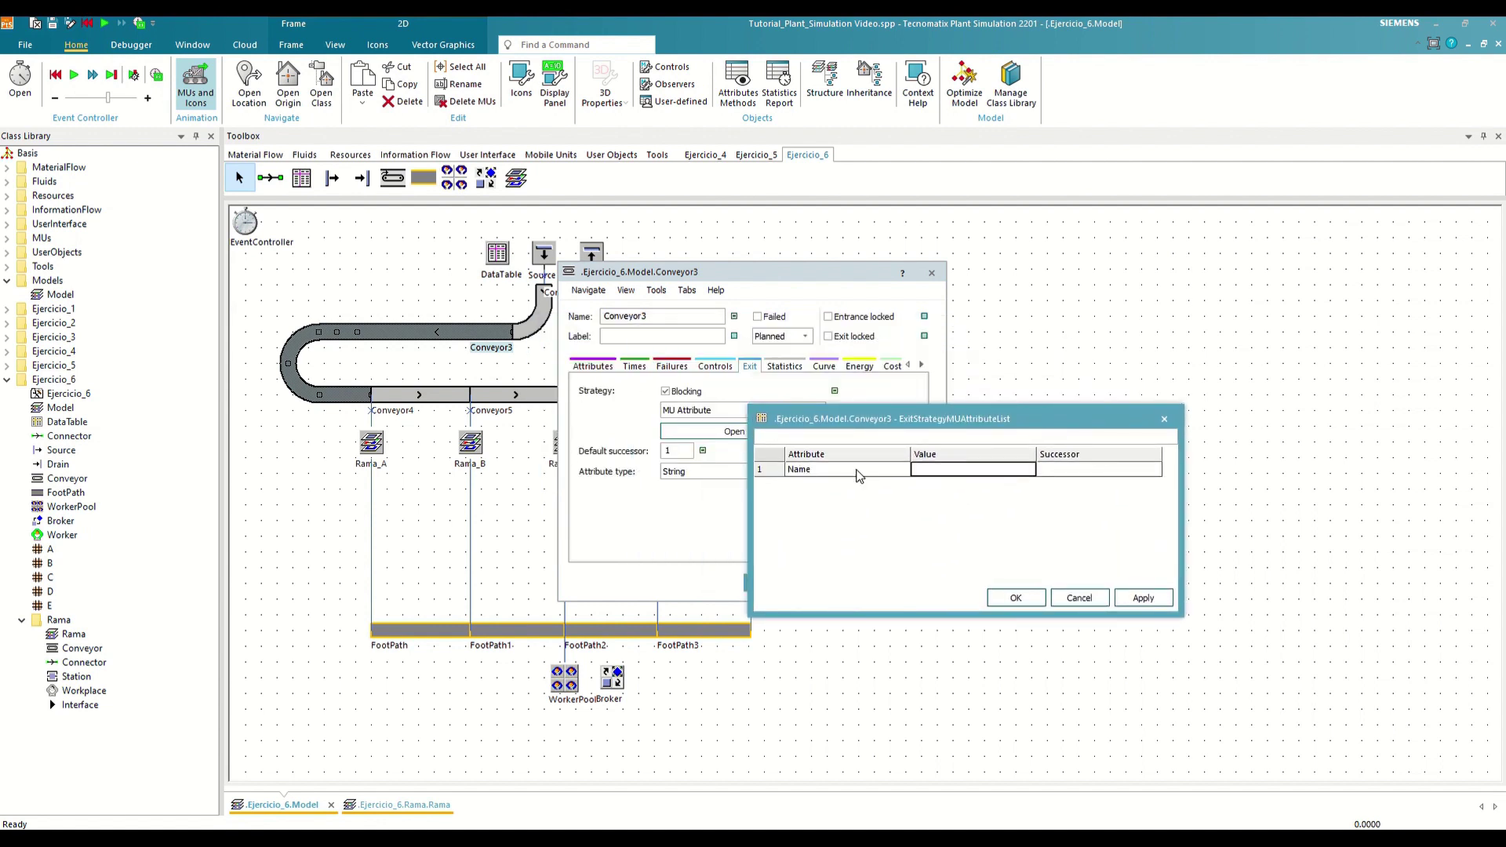
type("A")
key("Tab")
type("2")
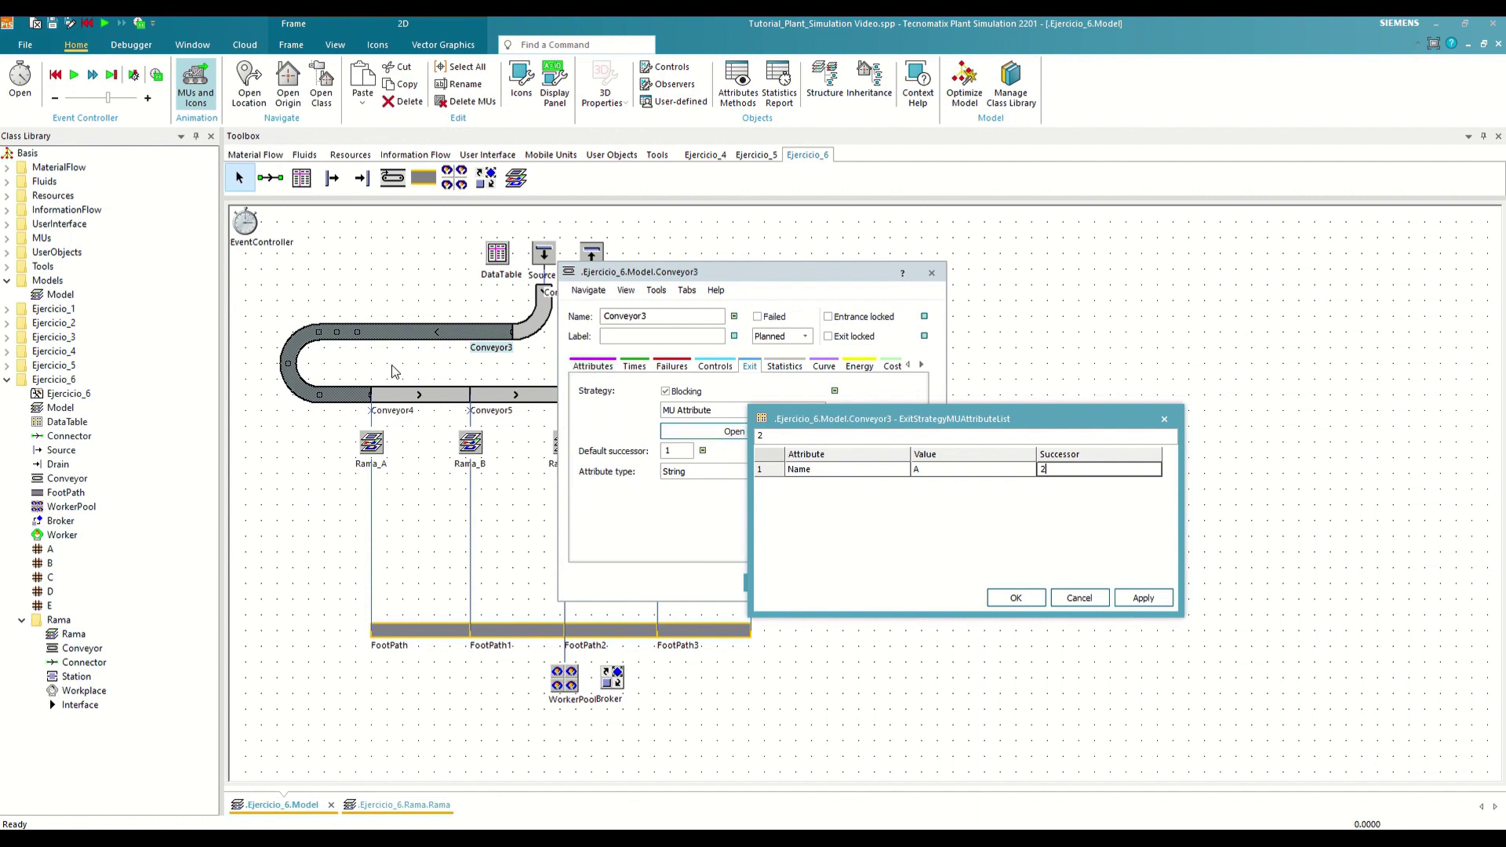
left_click(1041, 595)
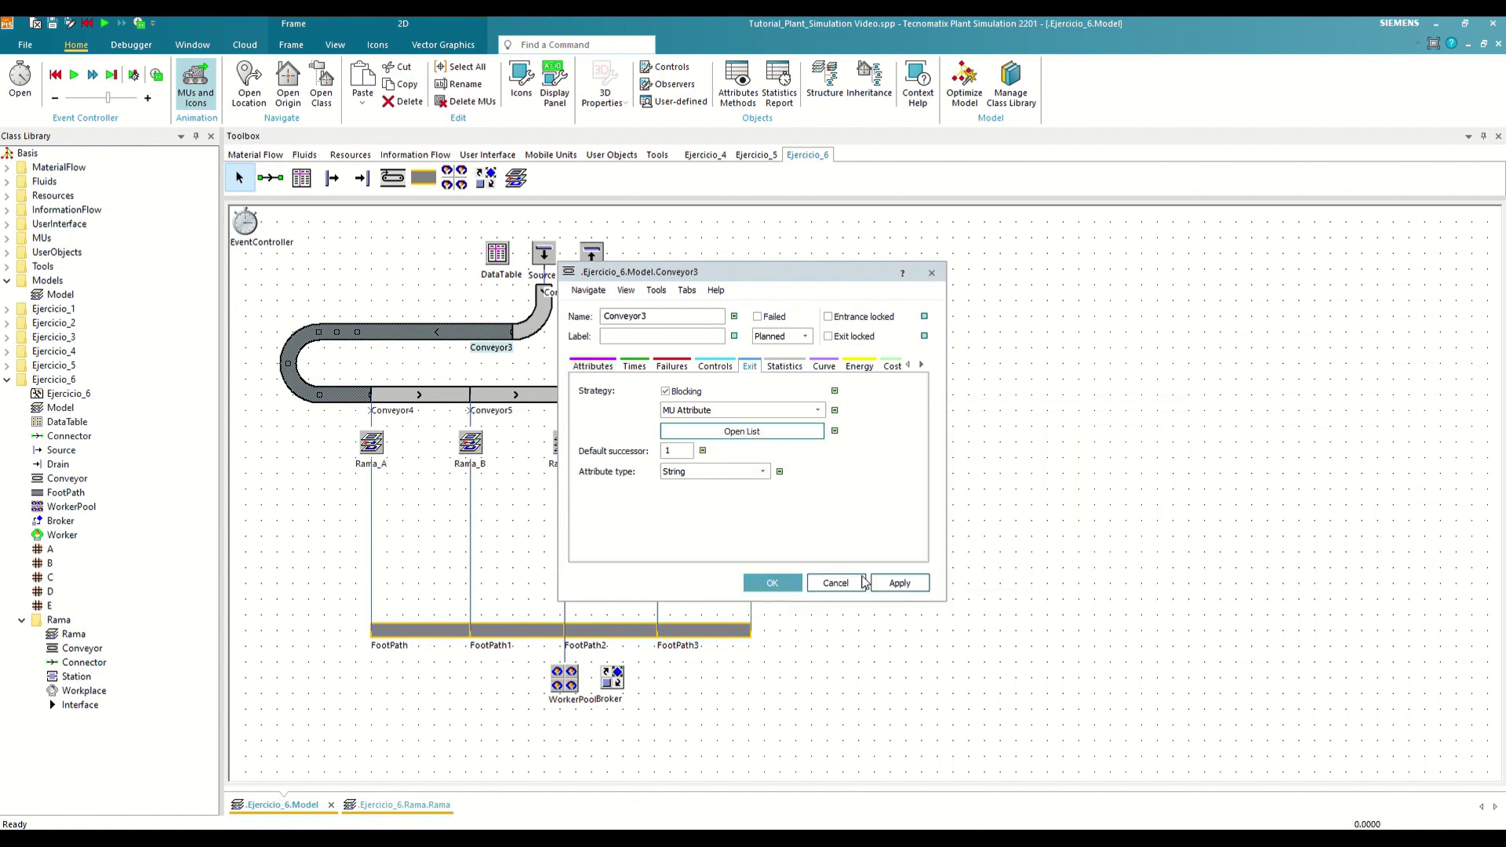
left_click(787, 587)
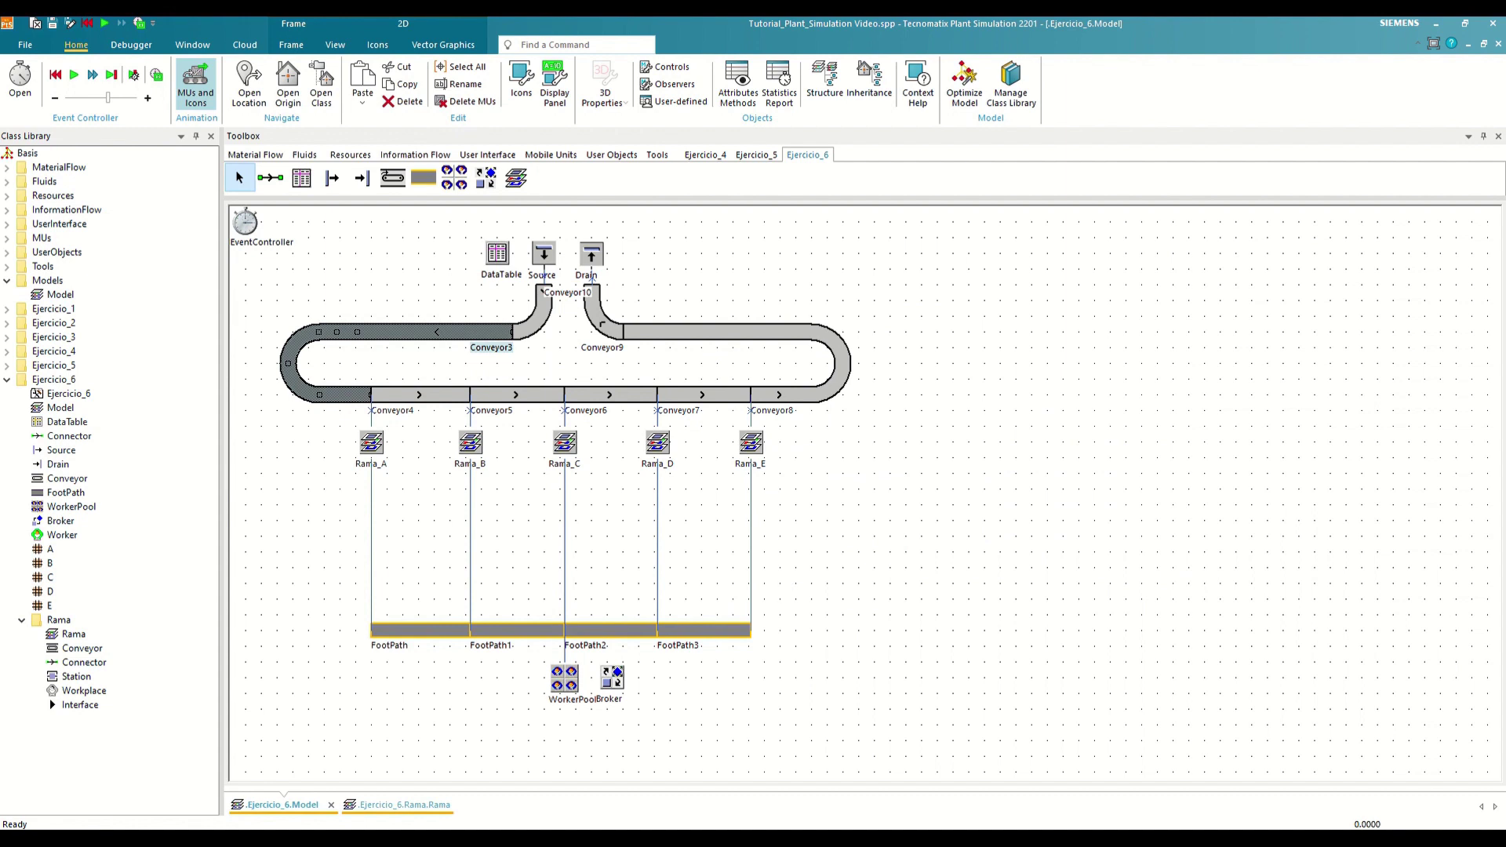
- Start the simulation from the EventController and drag the speed slider faster
left_click(74, 633)
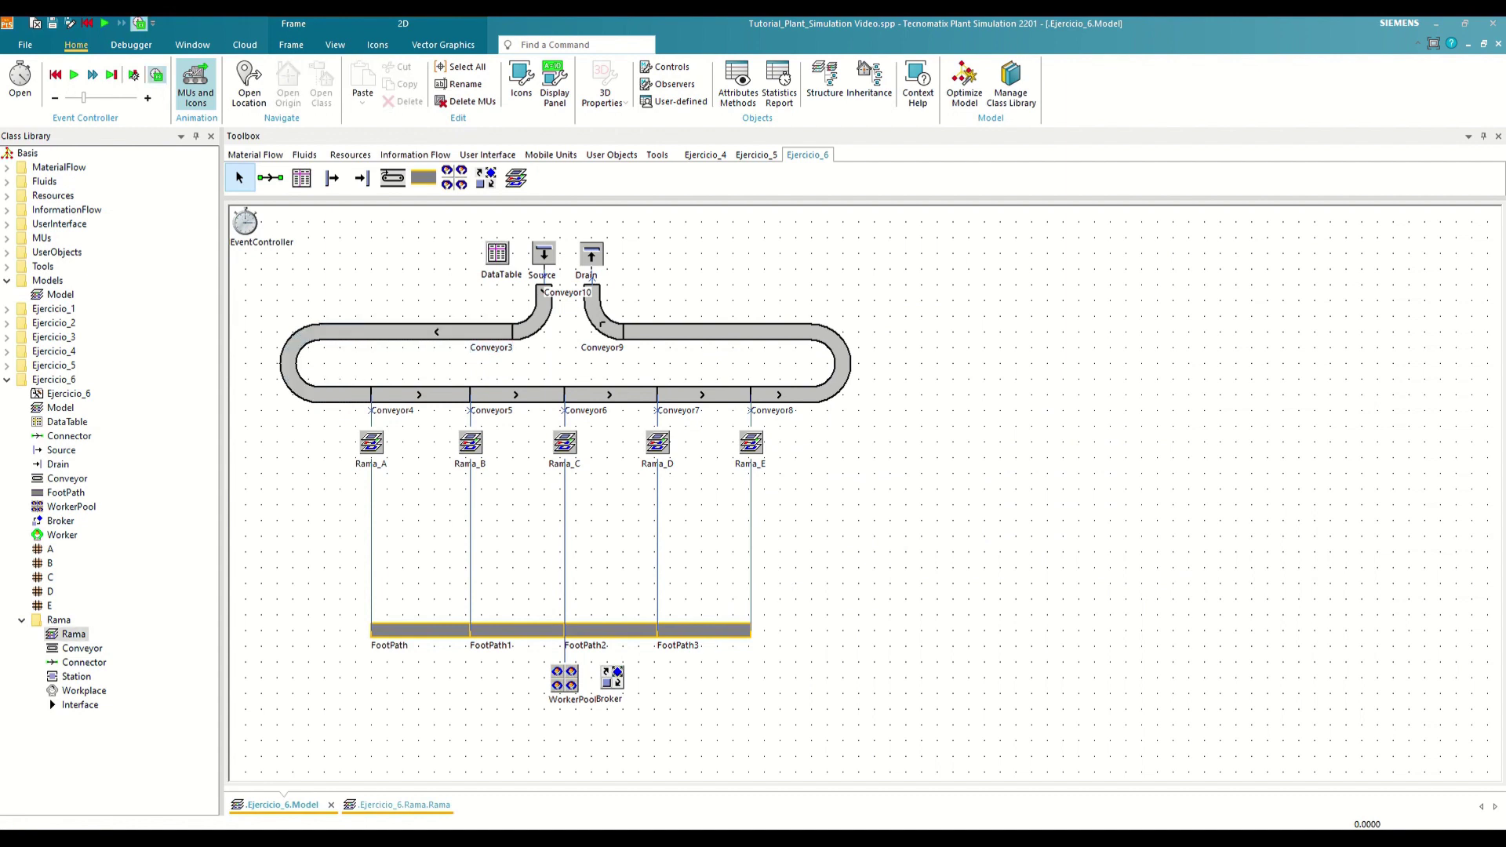
double_click(251, 225)
left_click(945, 444)
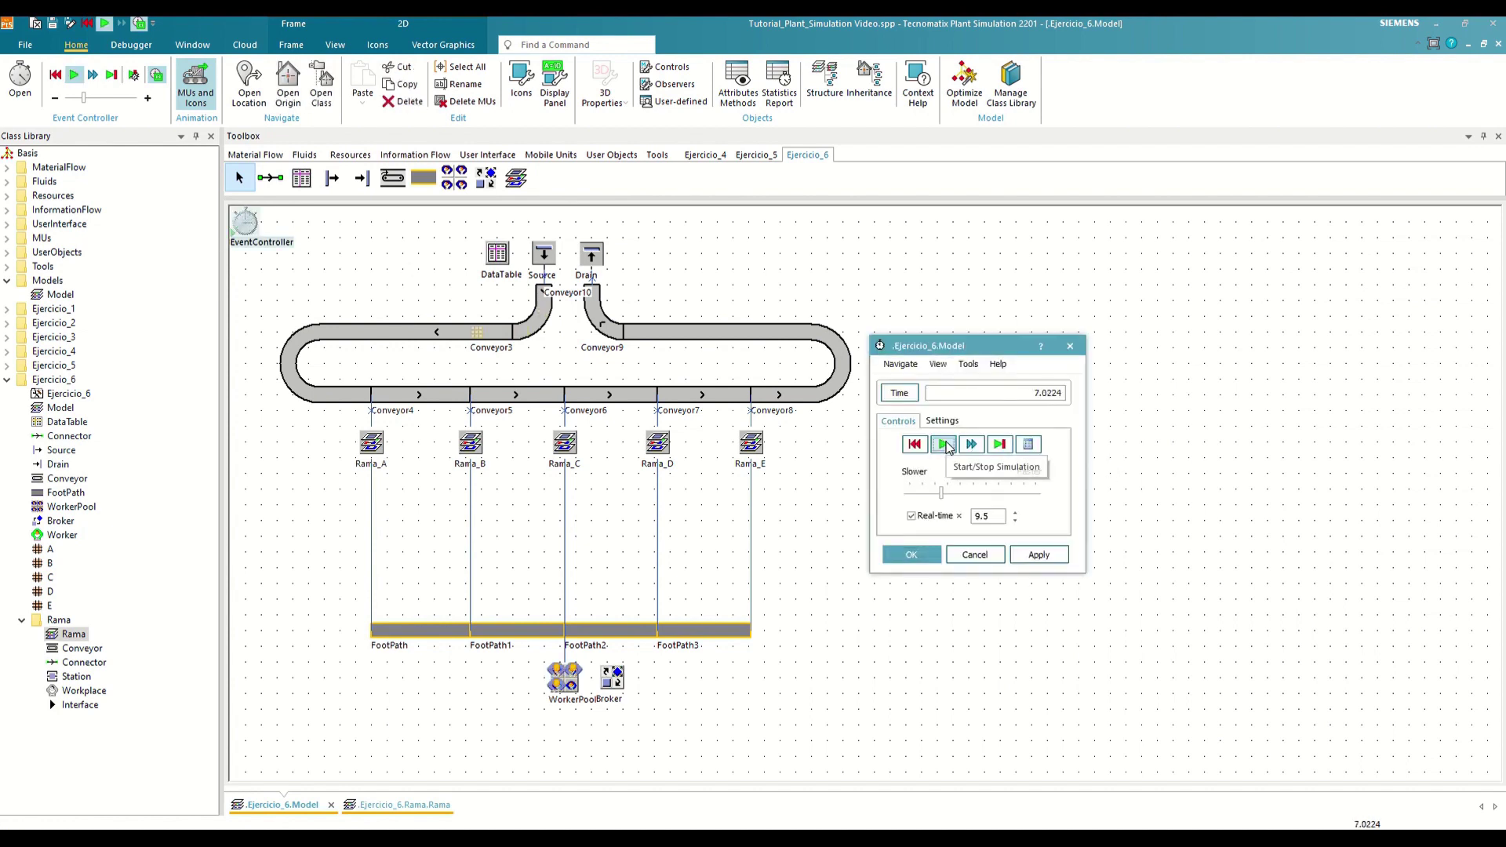
mouse_move(941, 493)
left_mouse_down()
mouse_move(1006, 496)
mouse_move(972, 492)
left_mouse_up()
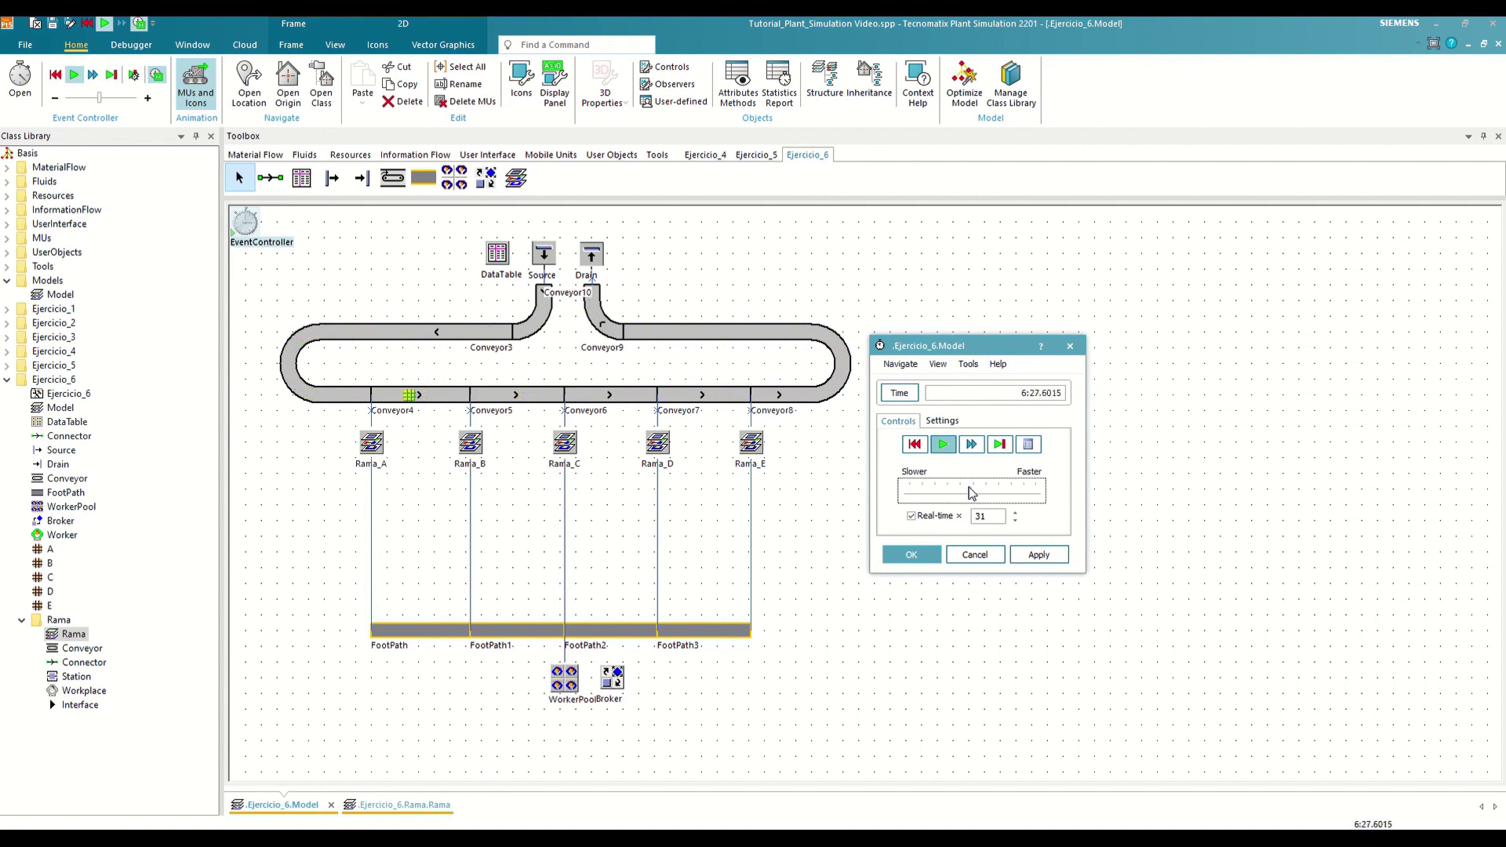
- Look inside the Rama_C branch while it runs, then close its view
double_click(575, 453)
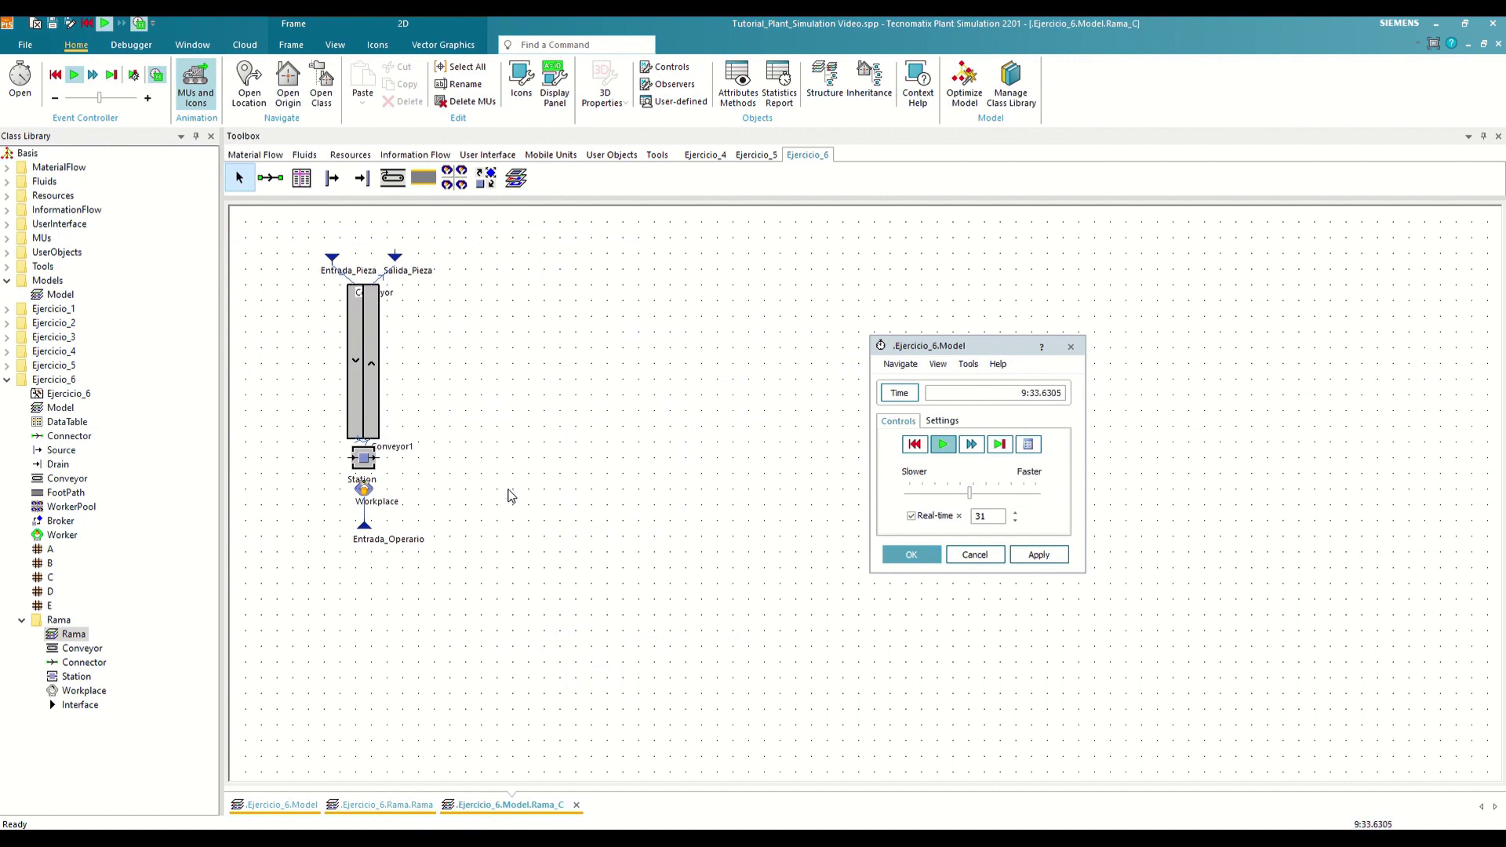
middle_click(520, 807)
left_click(505, 723)
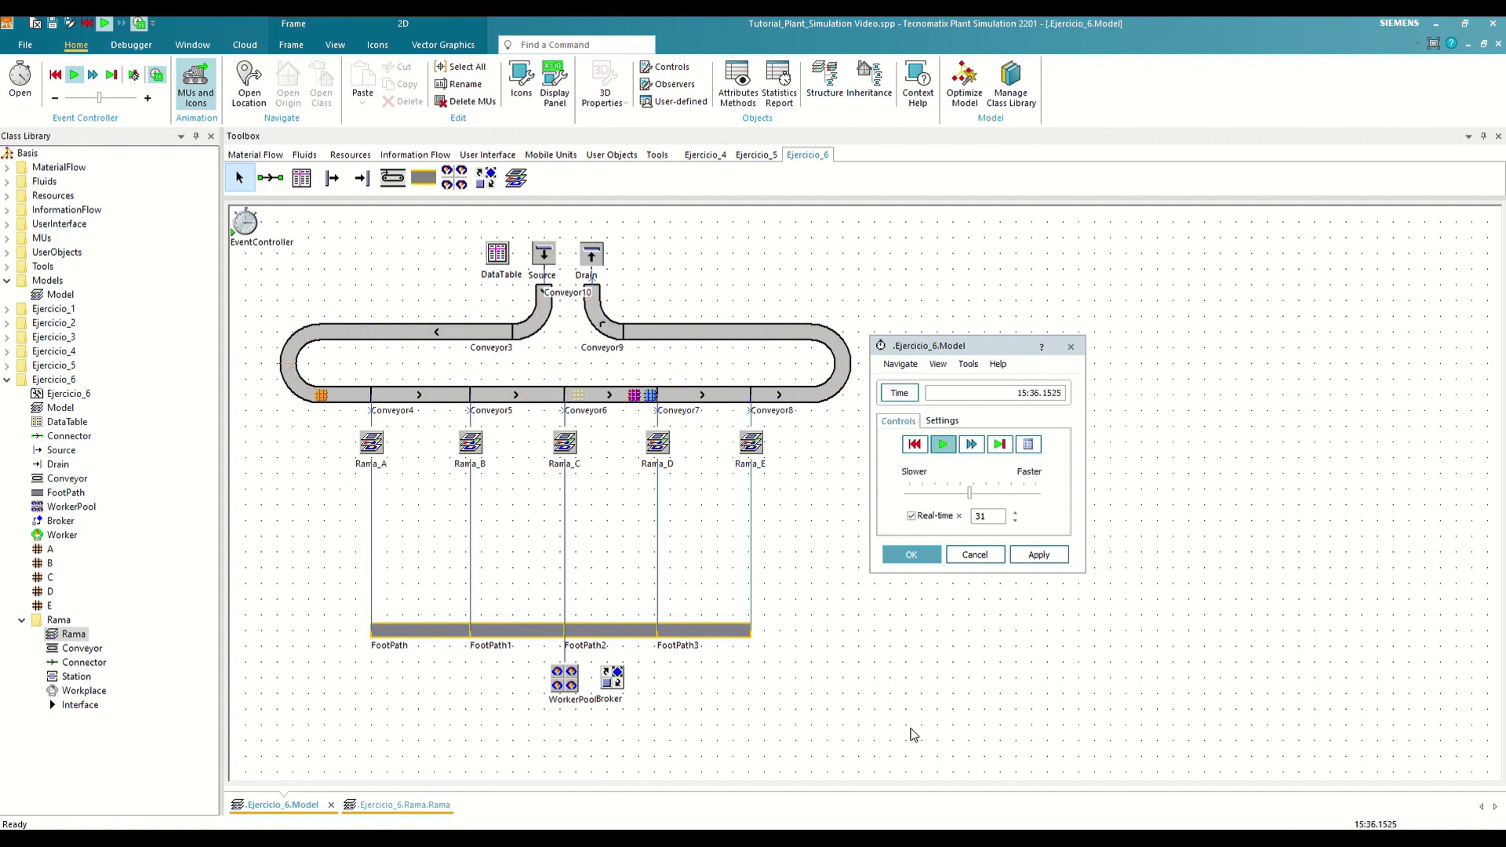
- Reset the simulation to 0.0000, close the EventController and switch to the Rama frame
left_click(915, 445)
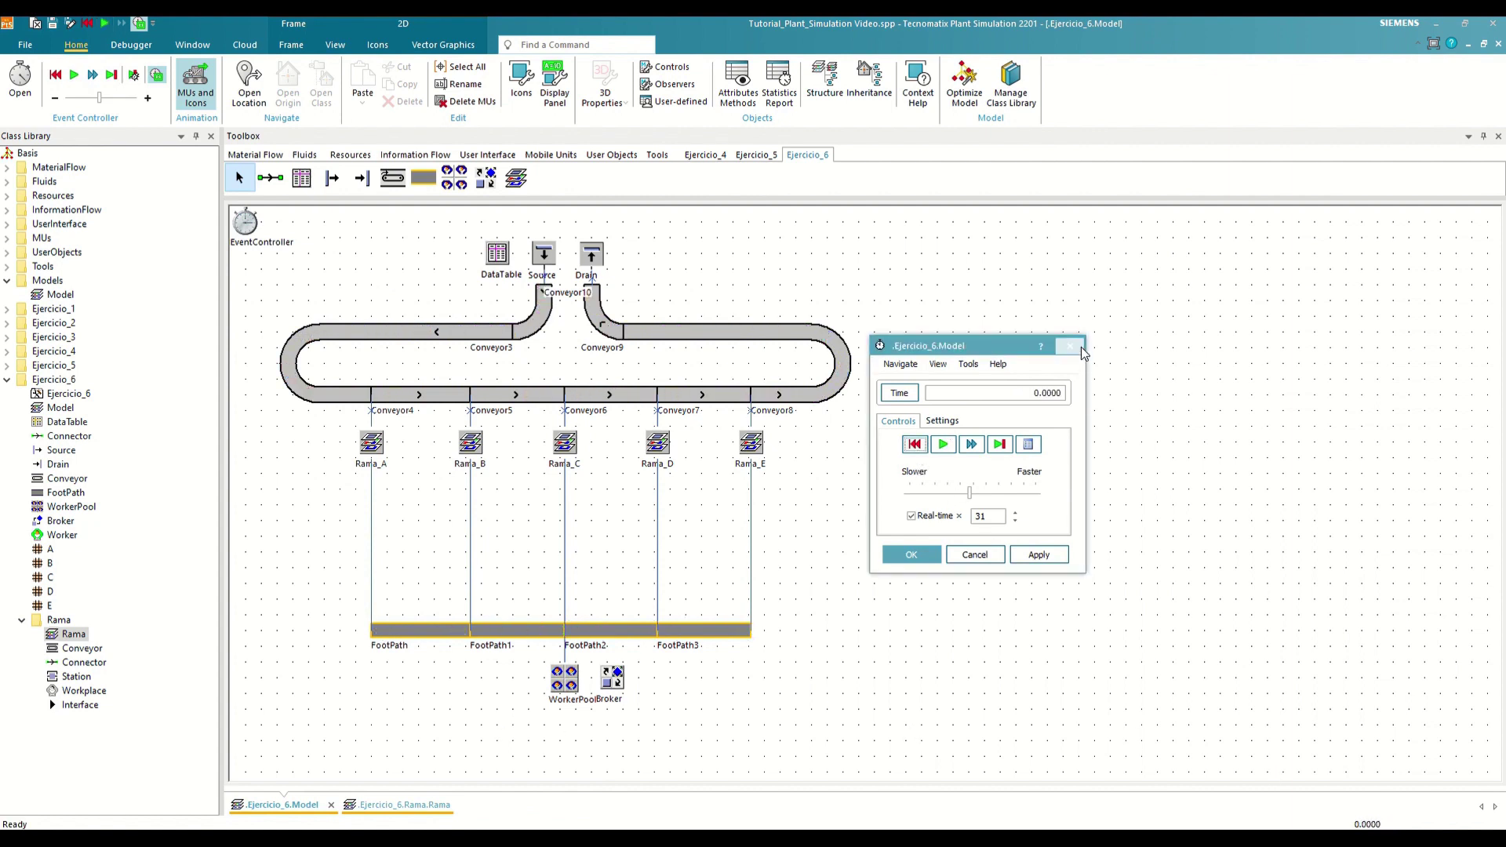
left_click(1070, 346)
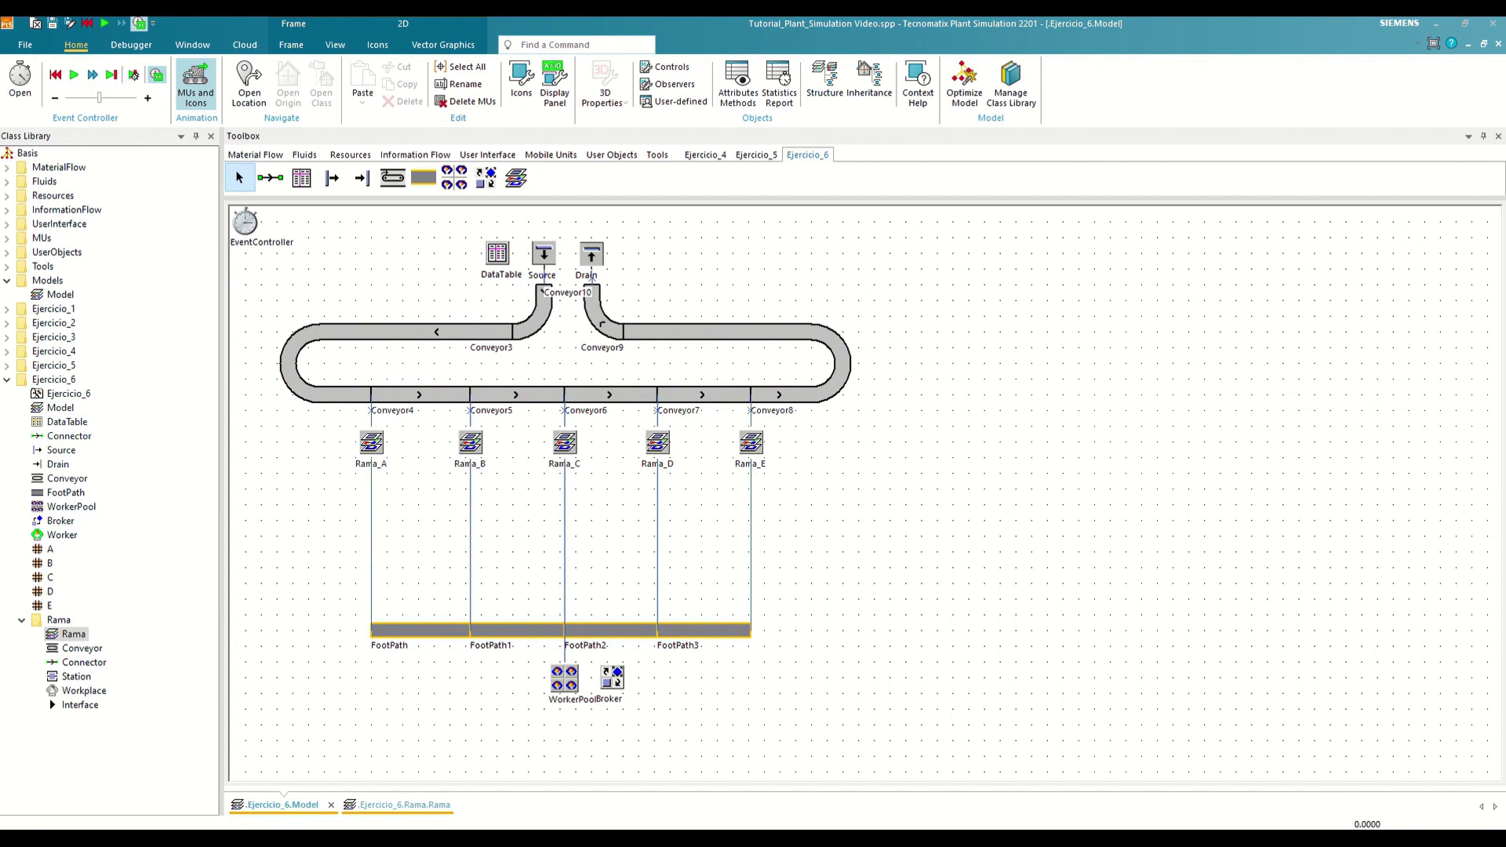
left_click(373, 808)
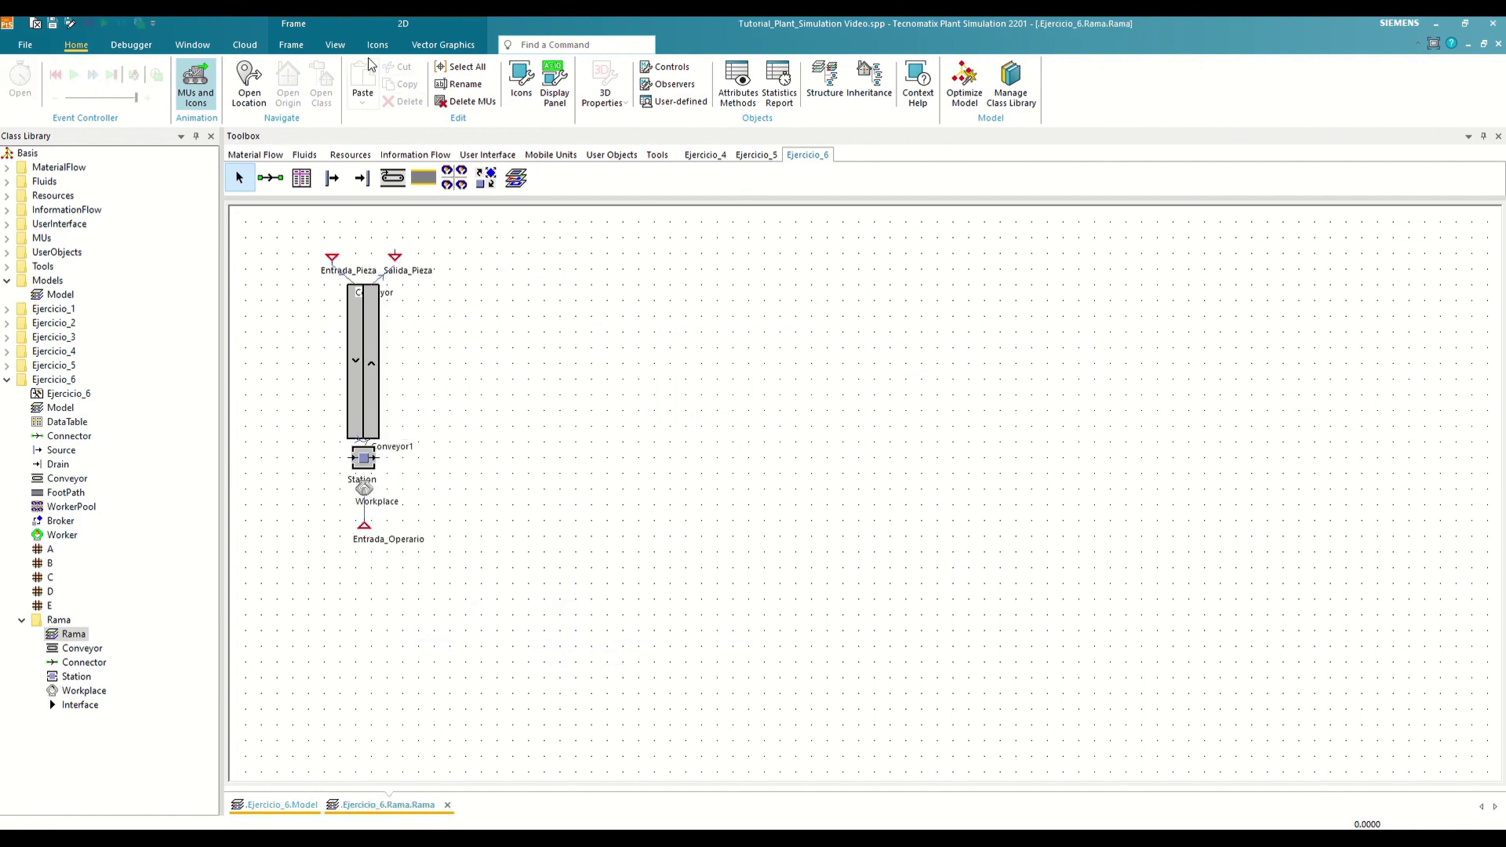
- Turn off Names, Connections and Grid in the Rama frame, then select the conveyor, station and workplace
left_click(346, 45)
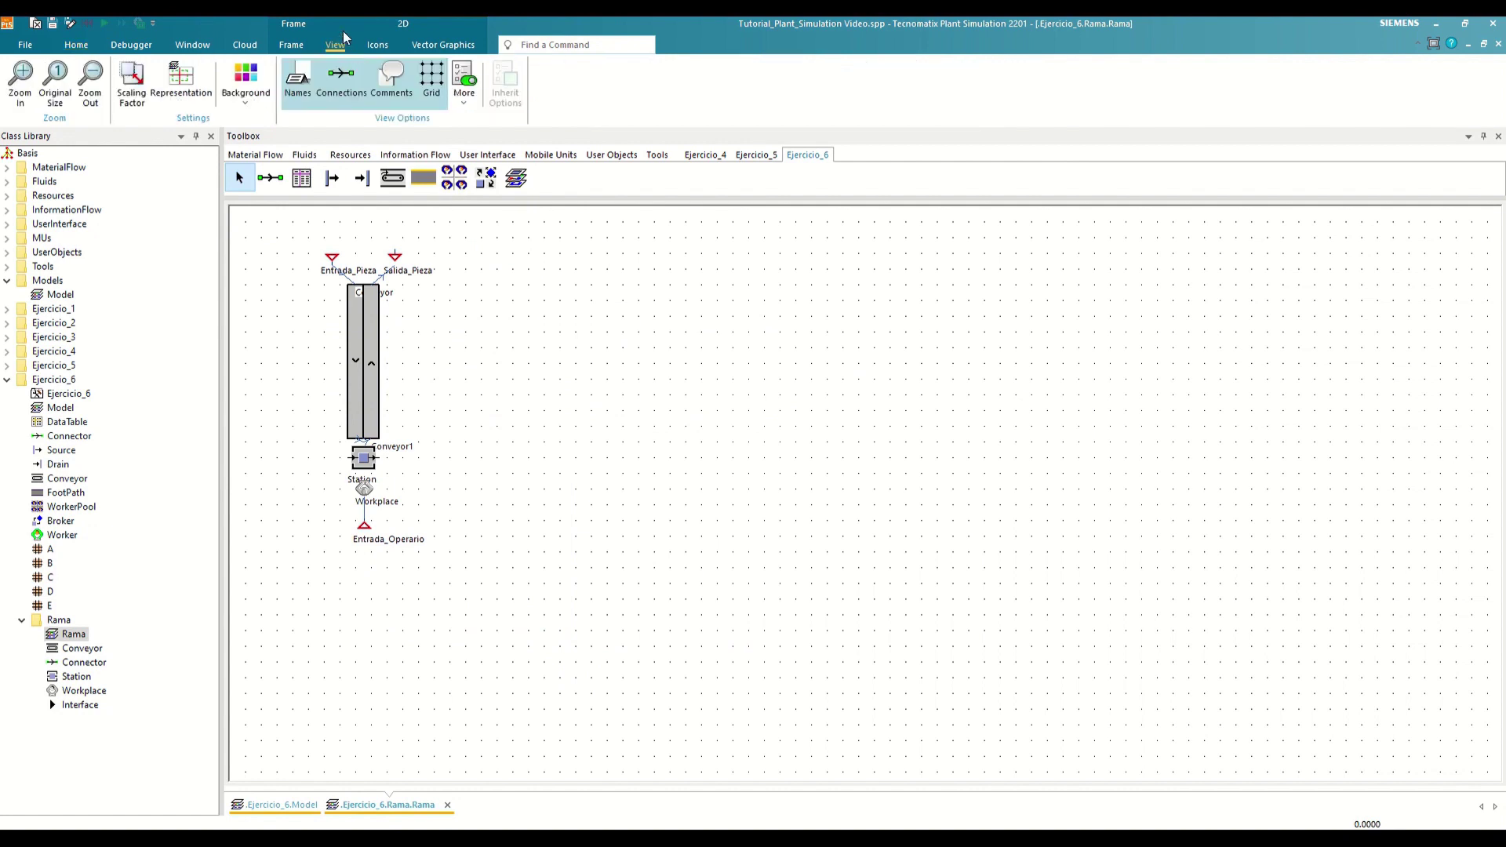
left_click(309, 86)
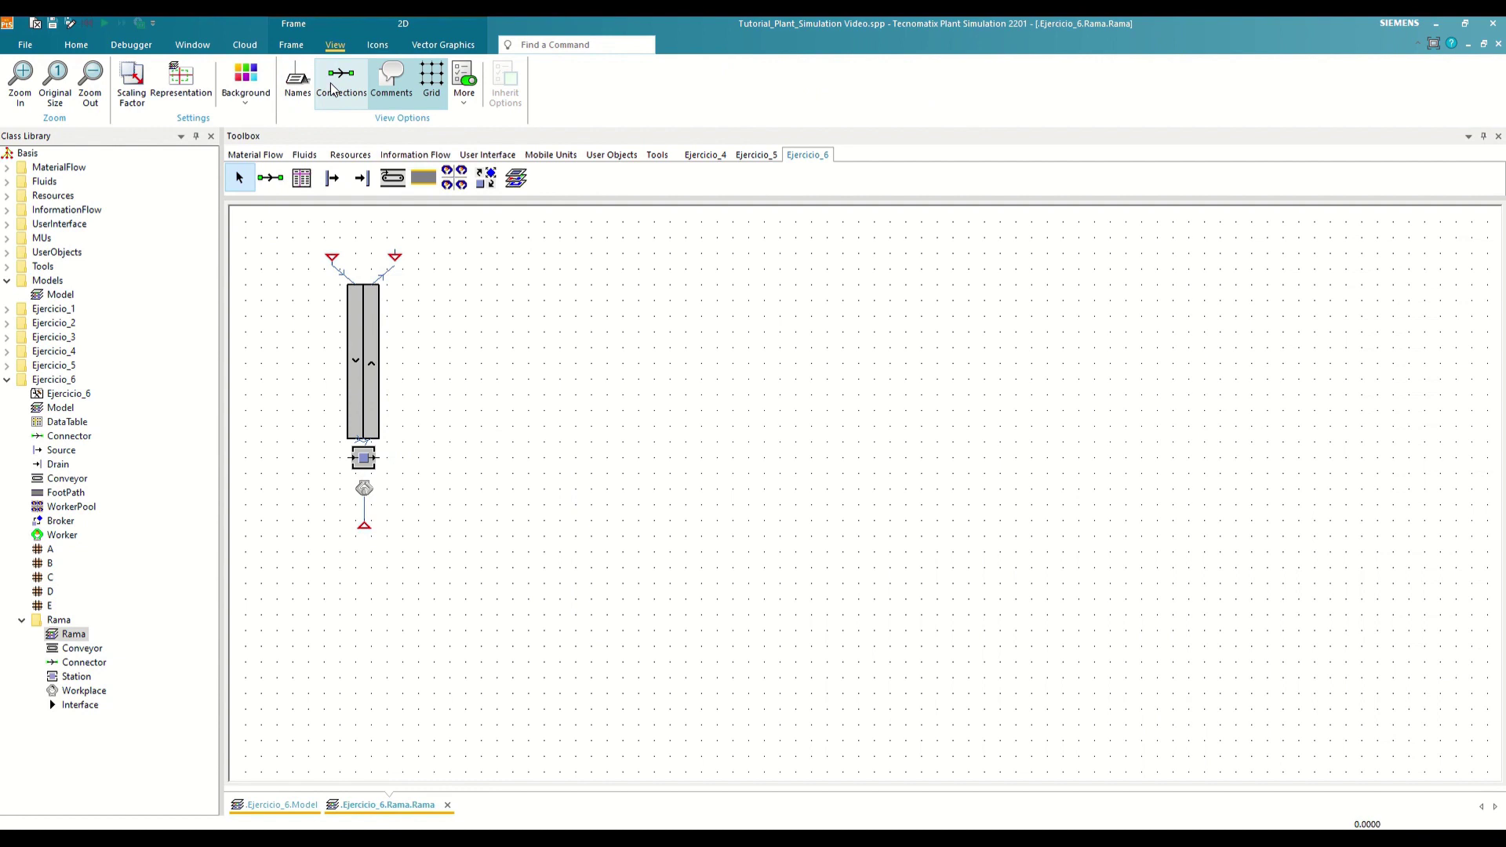
left_click(342, 83)
left_click(431, 88)
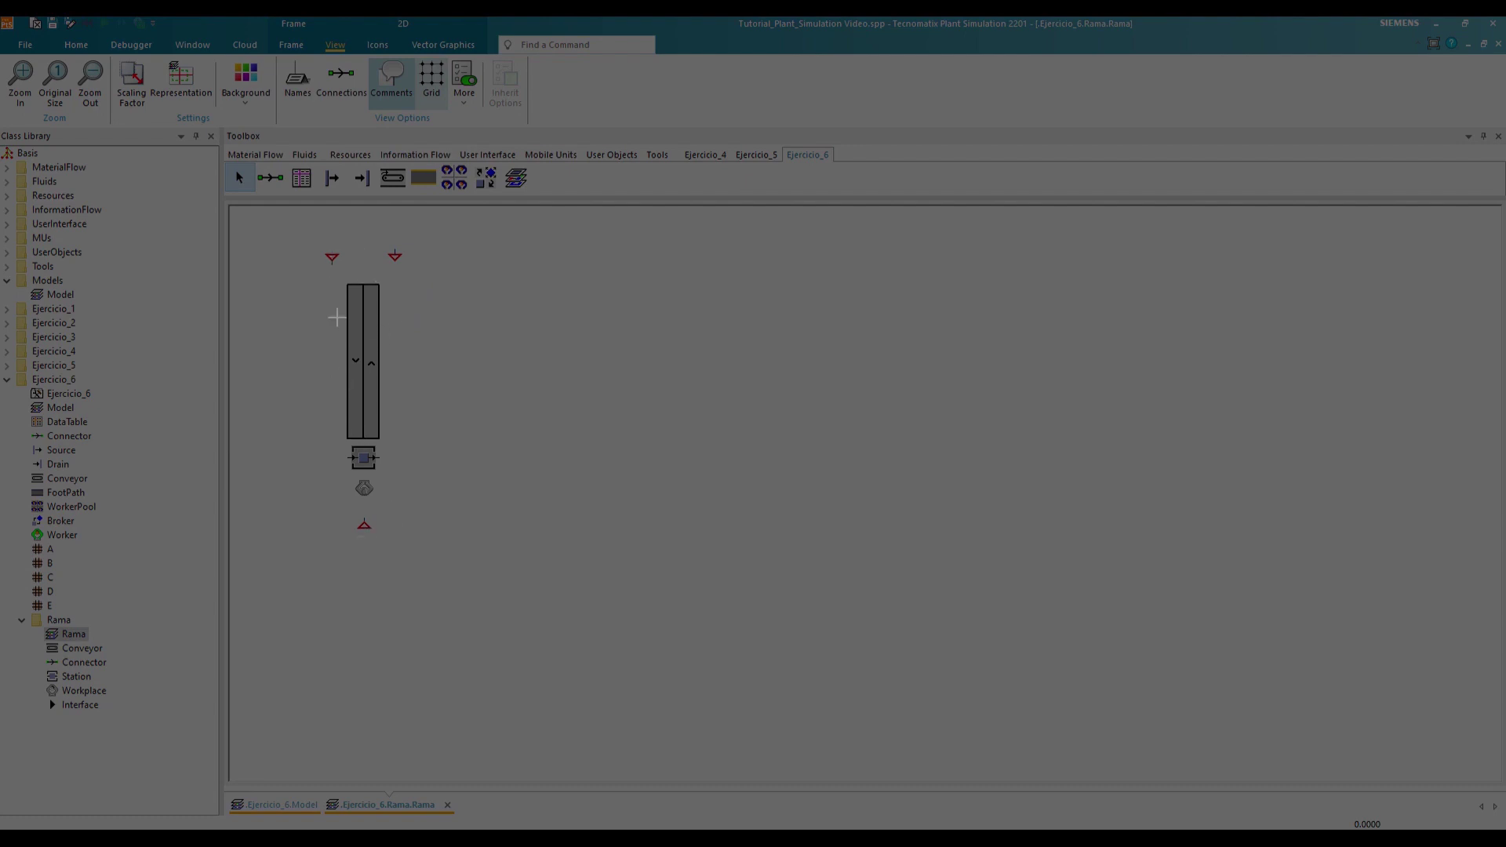
left_click_drag(337, 274, 387, 502)
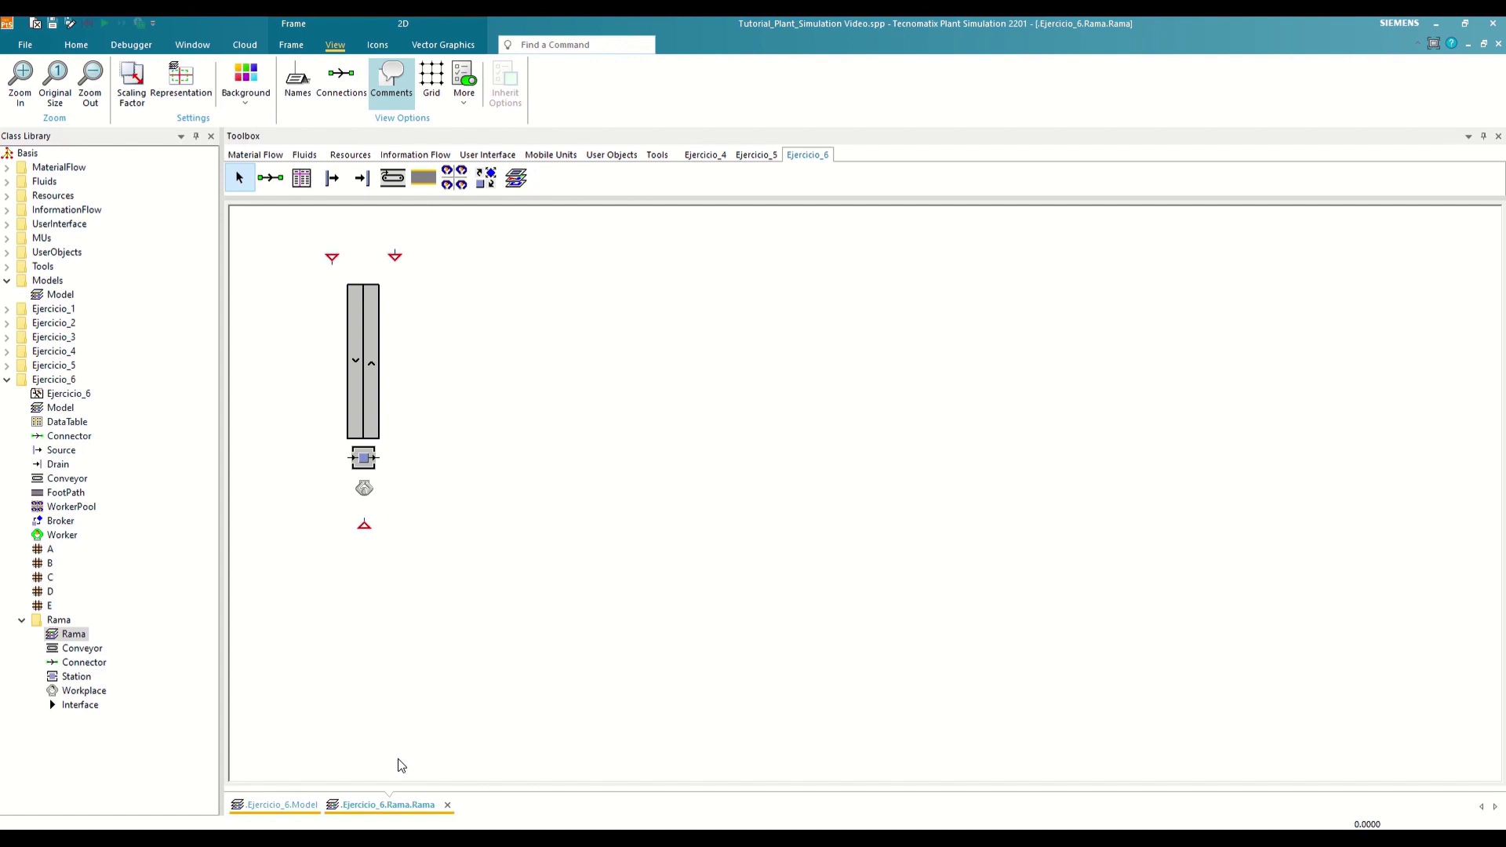
- Open the Rama class's icon editor on the Animation tab, zoomed out to the whole Operational icon
middle_click(408, 810)
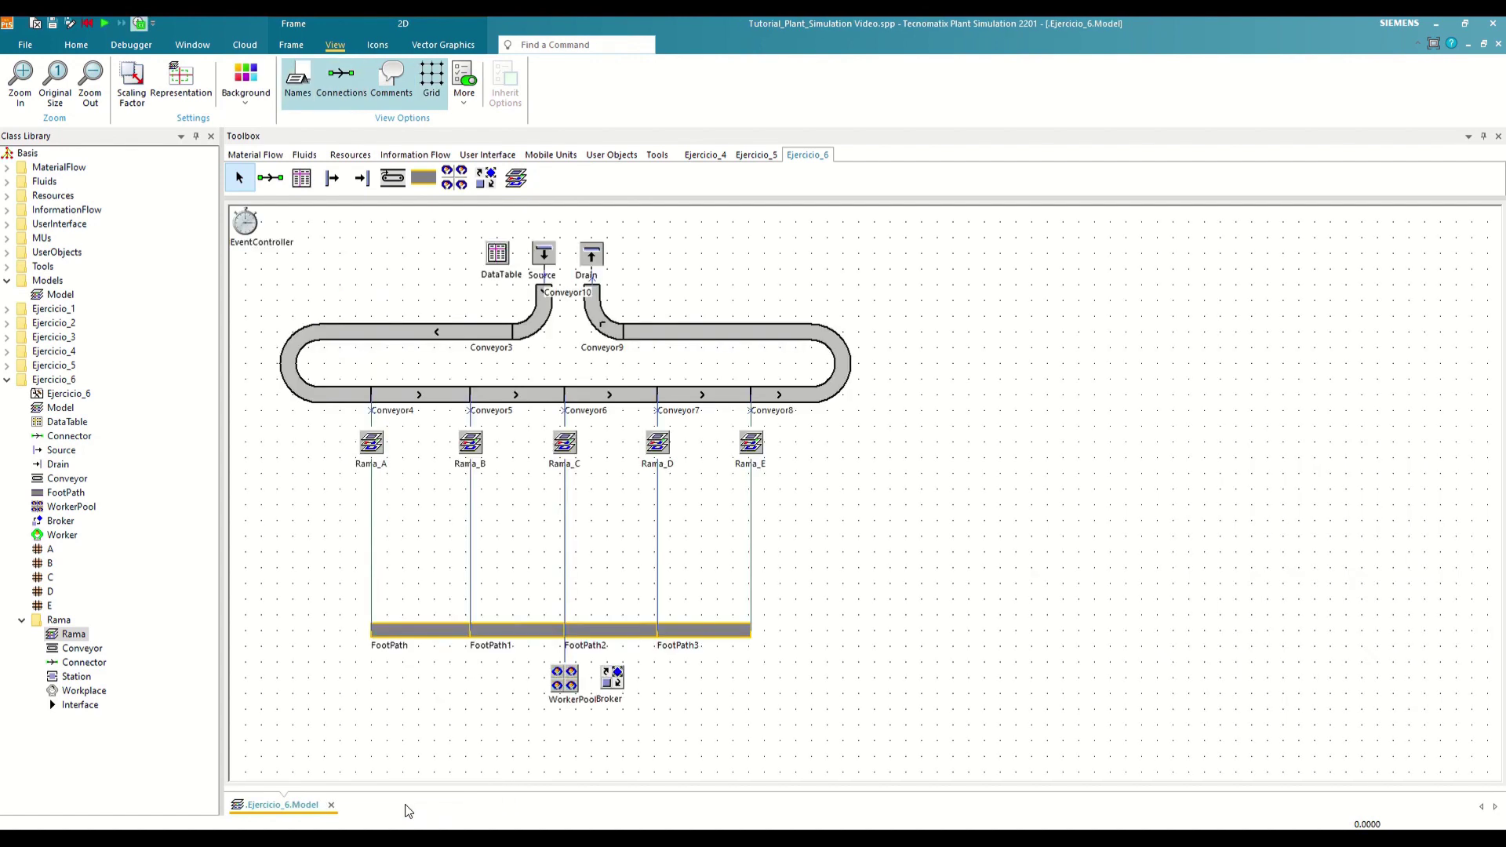
right_click(75, 637)
left_click(186, 553)
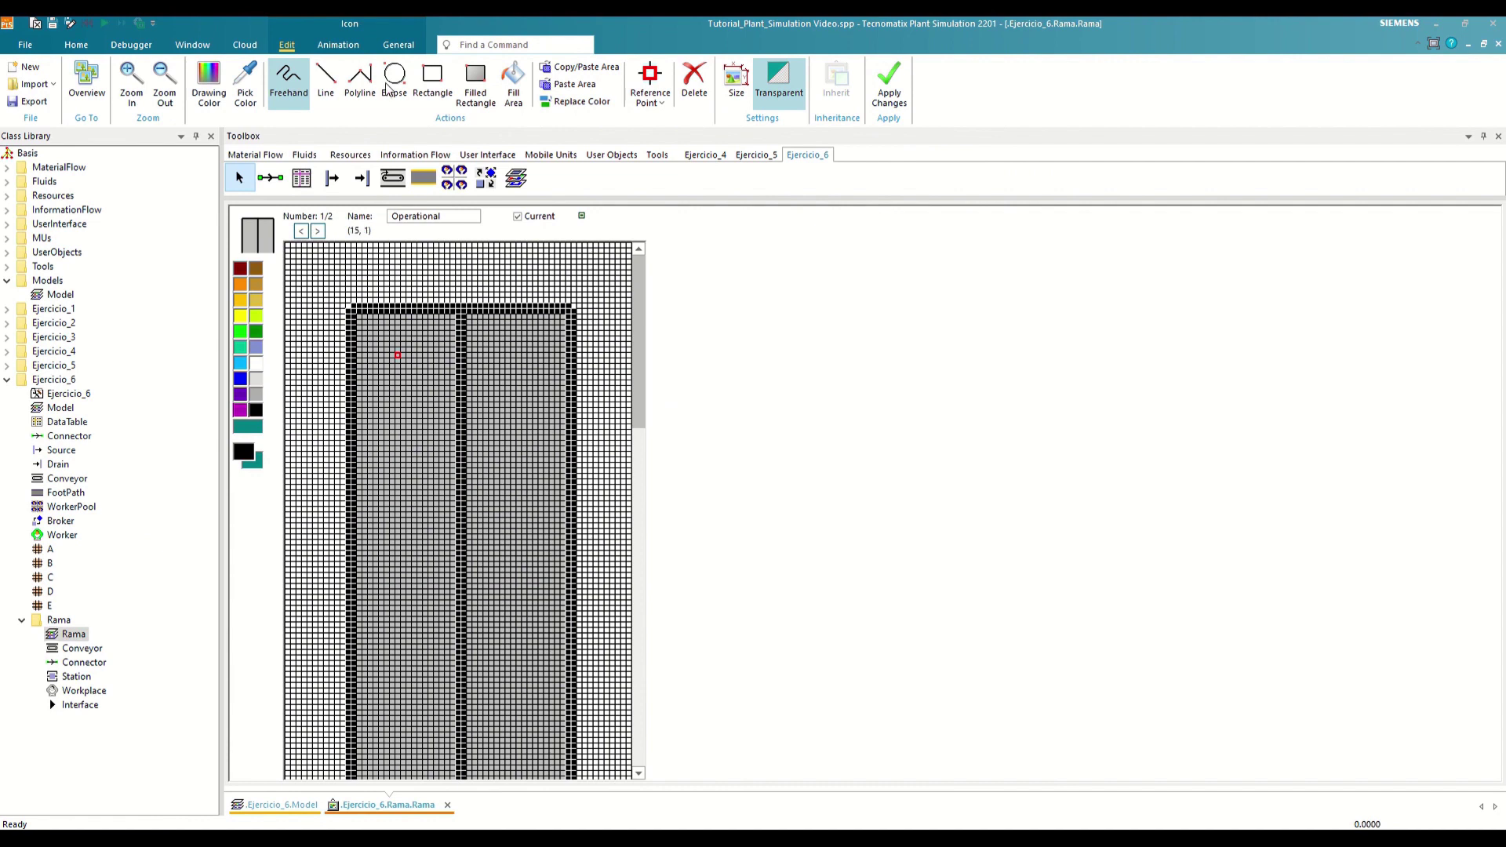
left_click(351, 49)
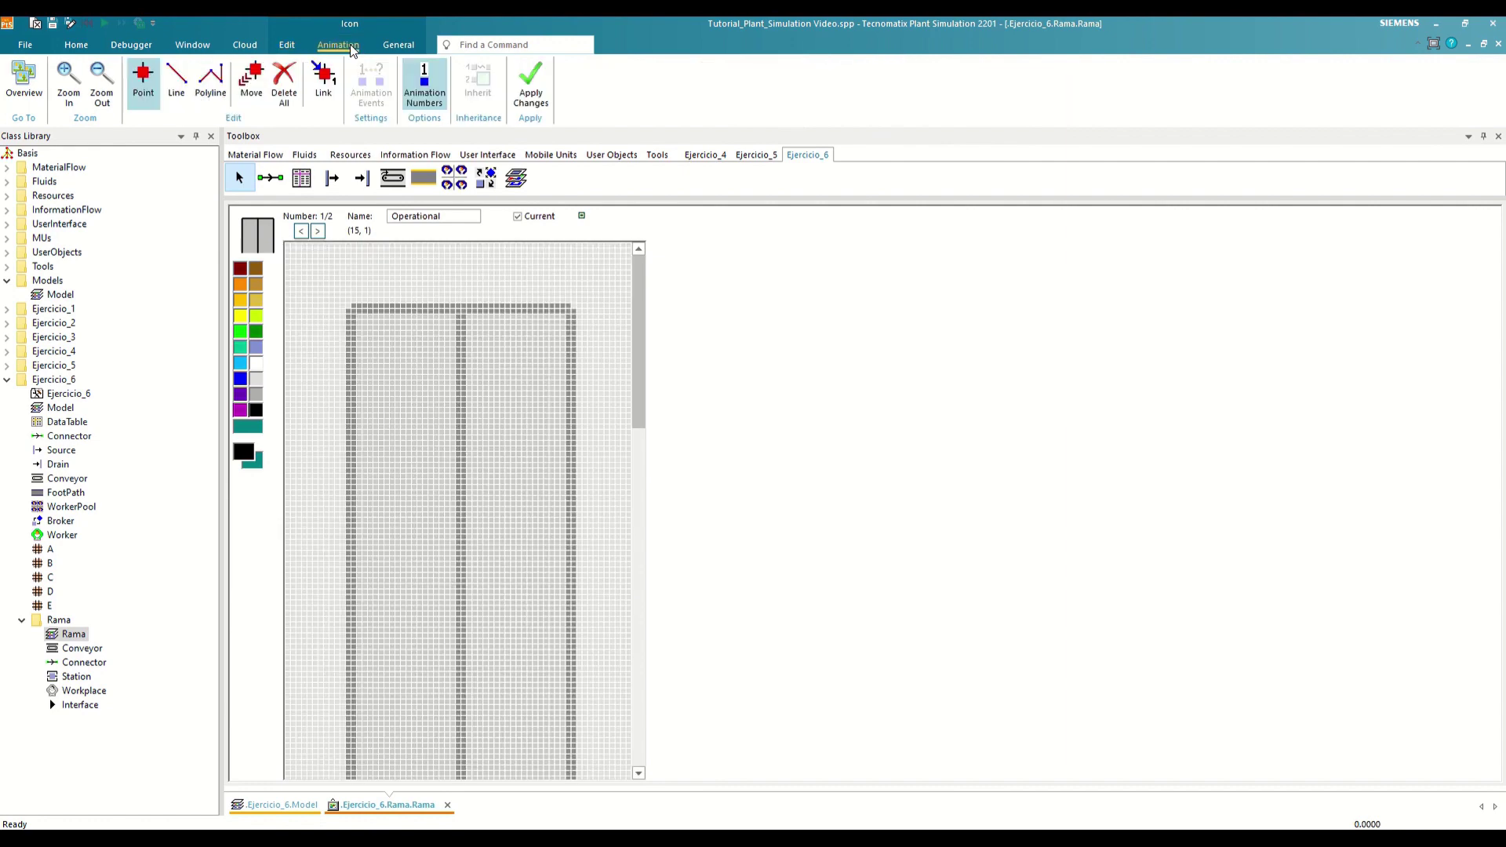
left_click(102, 98)
left_click(103, 98)
left_click(103, 98)
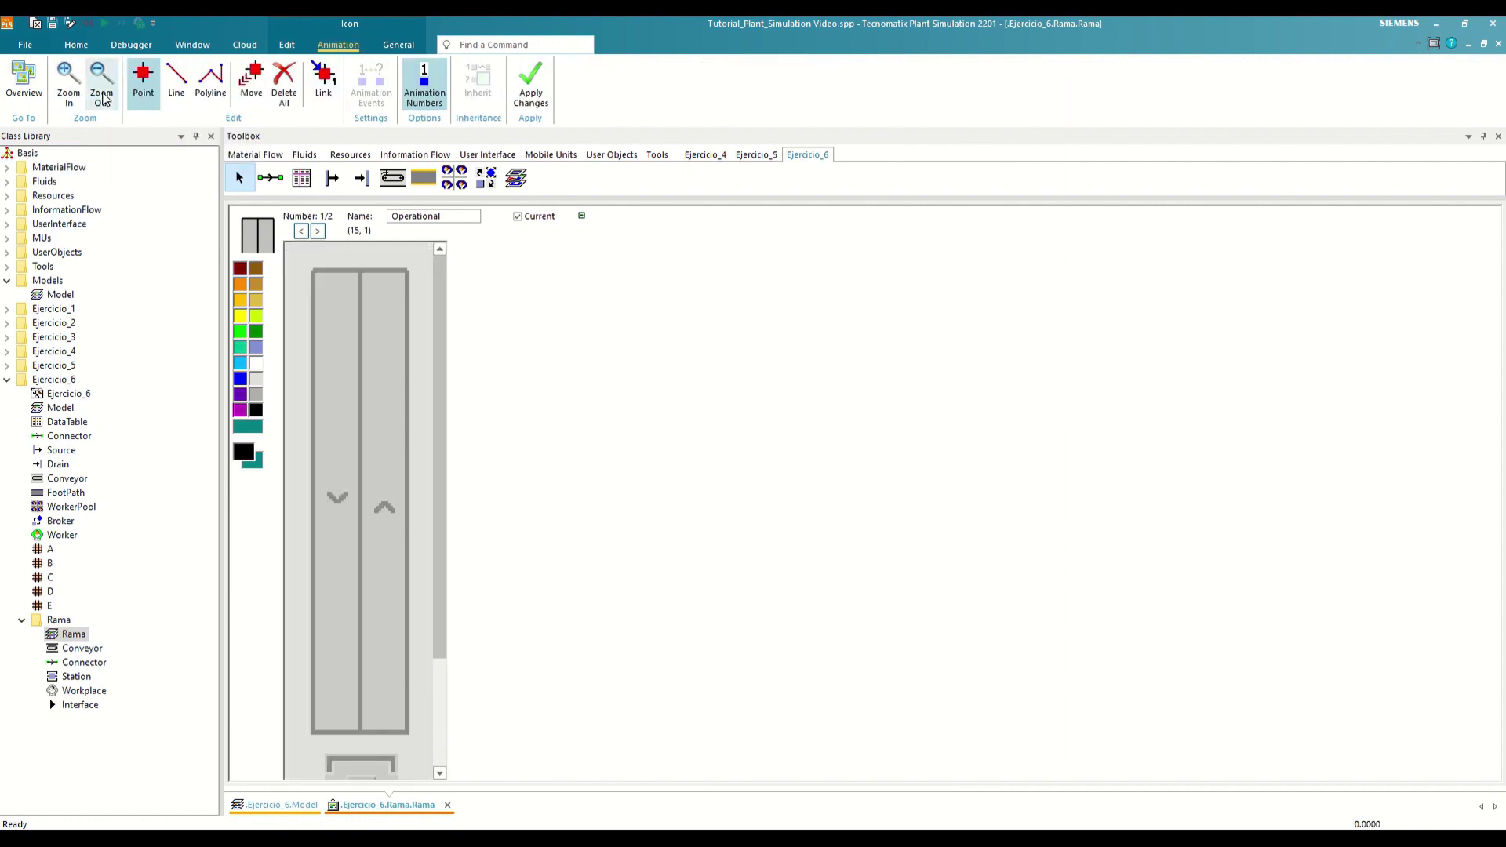
left_click(103, 98)
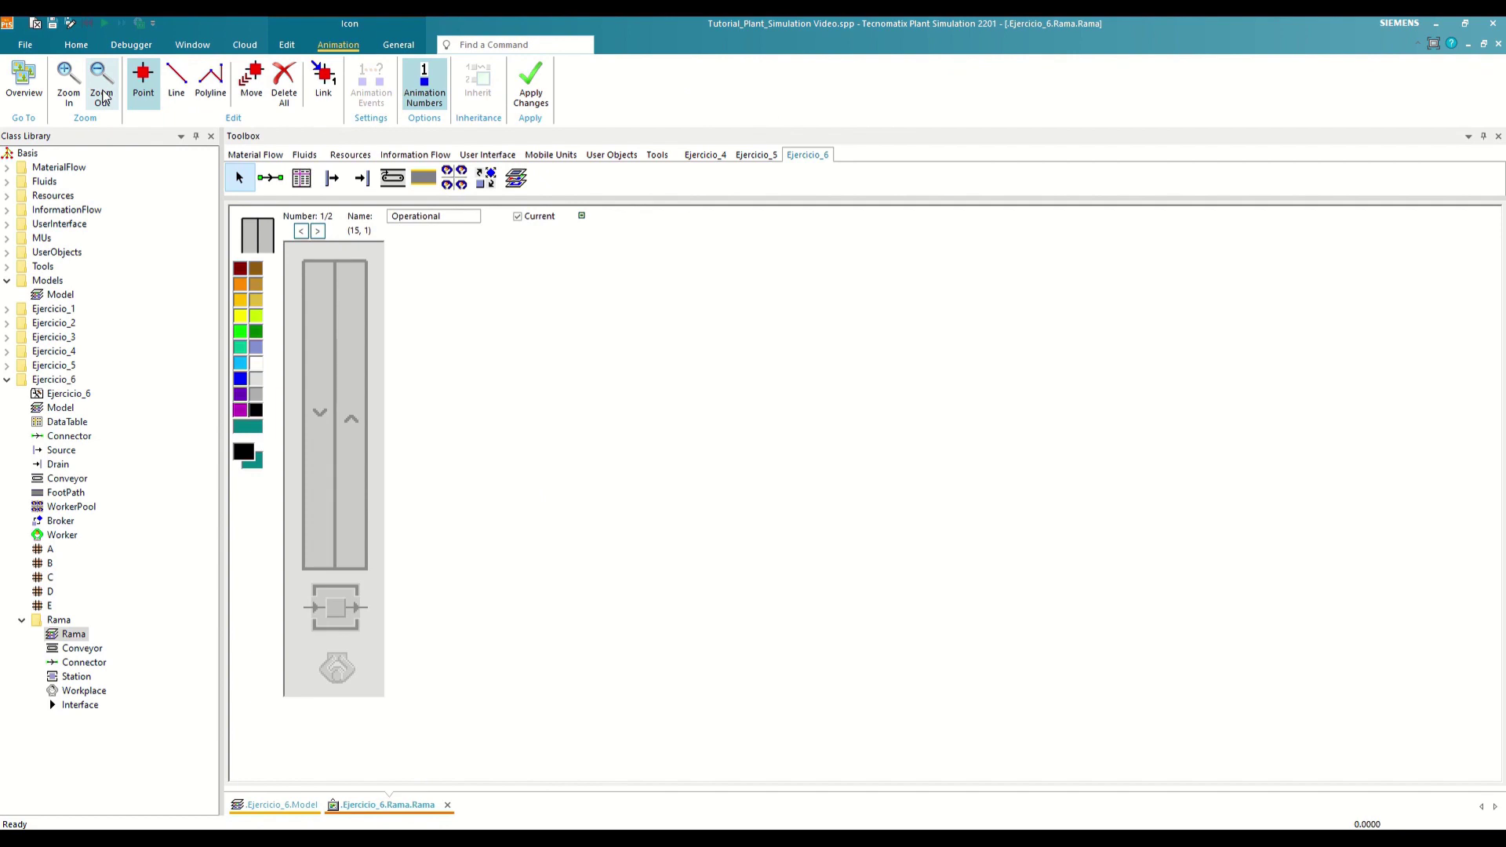
- Draw animation line 1 down the left lane and line 2 up the right lane of the Rama icon
left_click(184, 101)
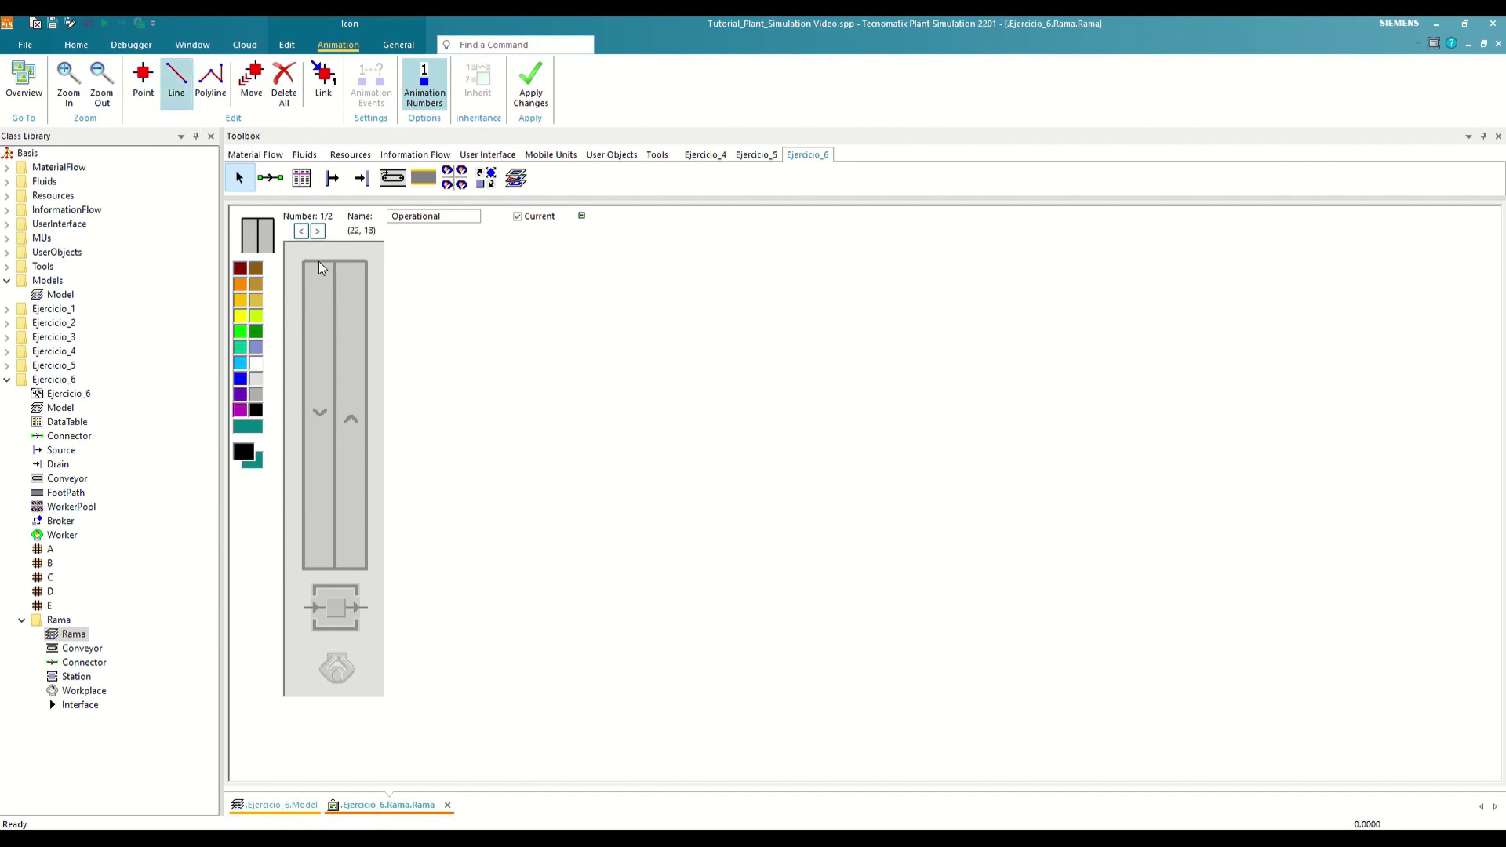
mouse_move(319, 262)
left_mouse_down()
mouse_move(336, 485)
mouse_move(318, 565)
left_mouse_up()
left_click_drag(355, 416, 351, 261)
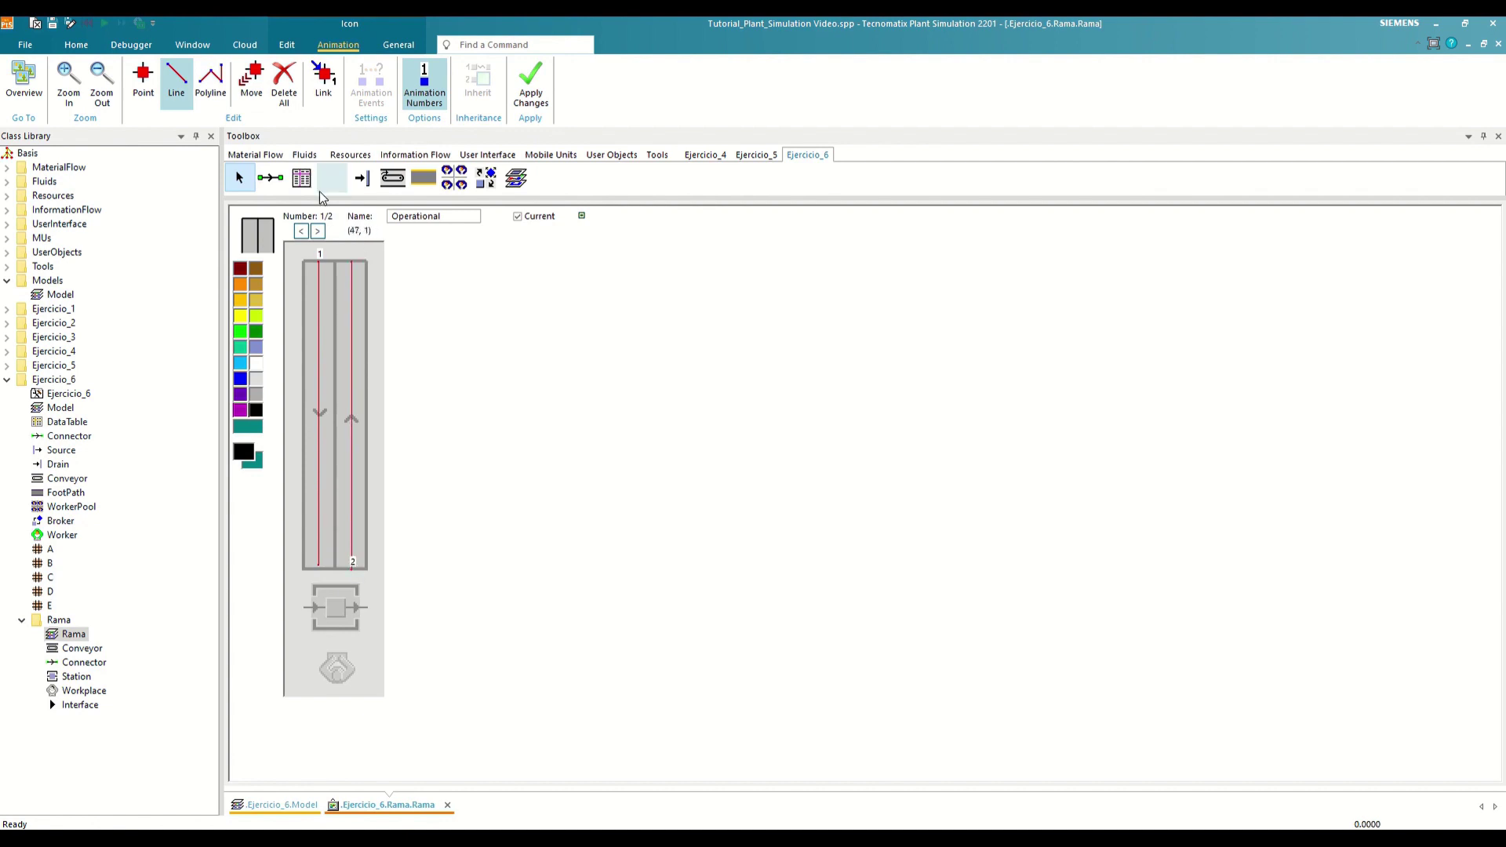
left_click(146, 87)
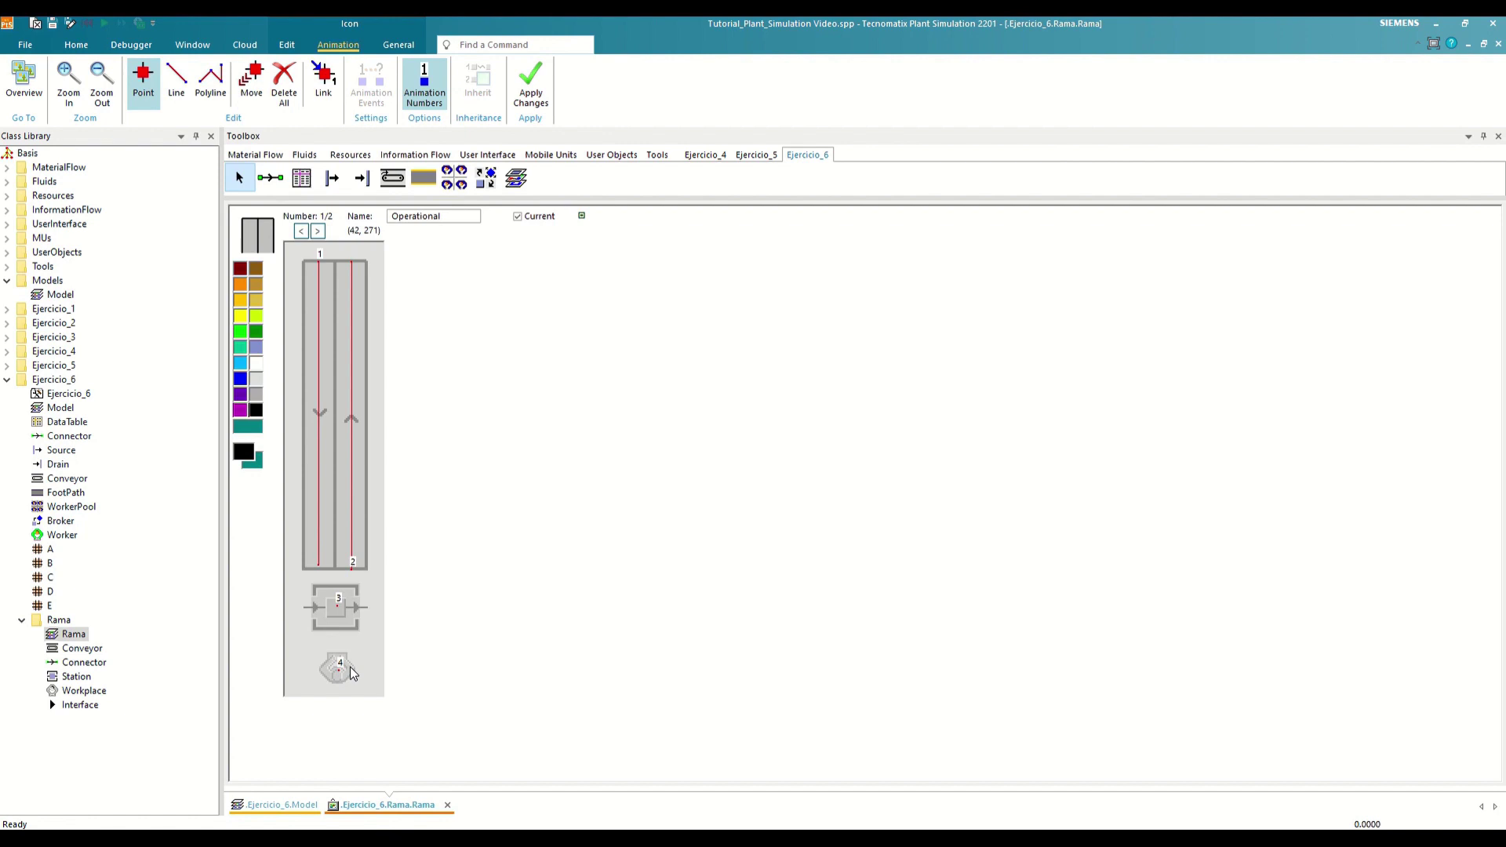
- Link animation line 1 to the Conveyor in the Rama frame, then close the frame and icon editor
left_click(324, 88)
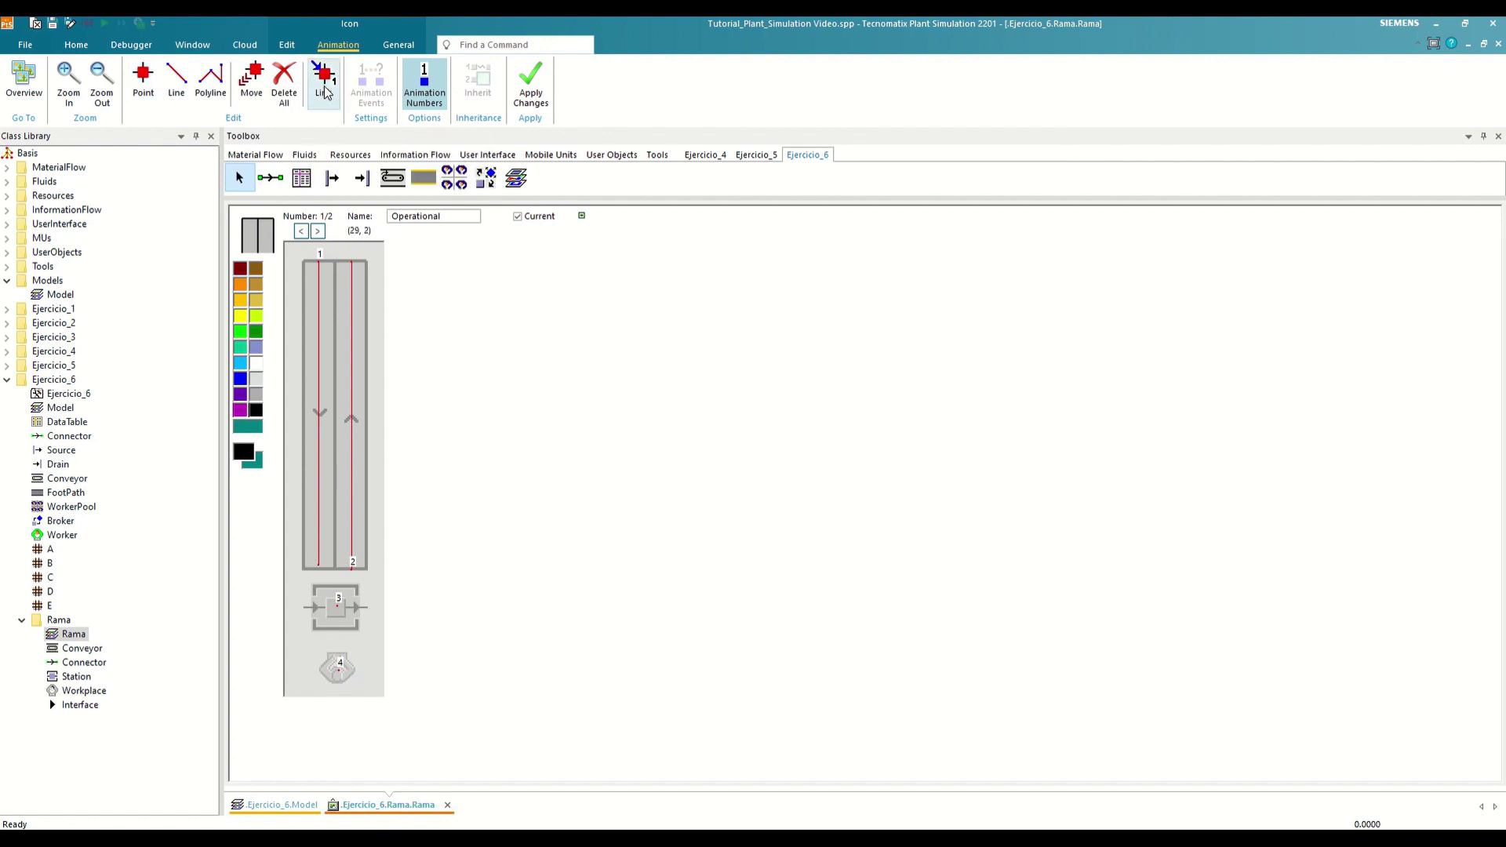
left_click(322, 411)
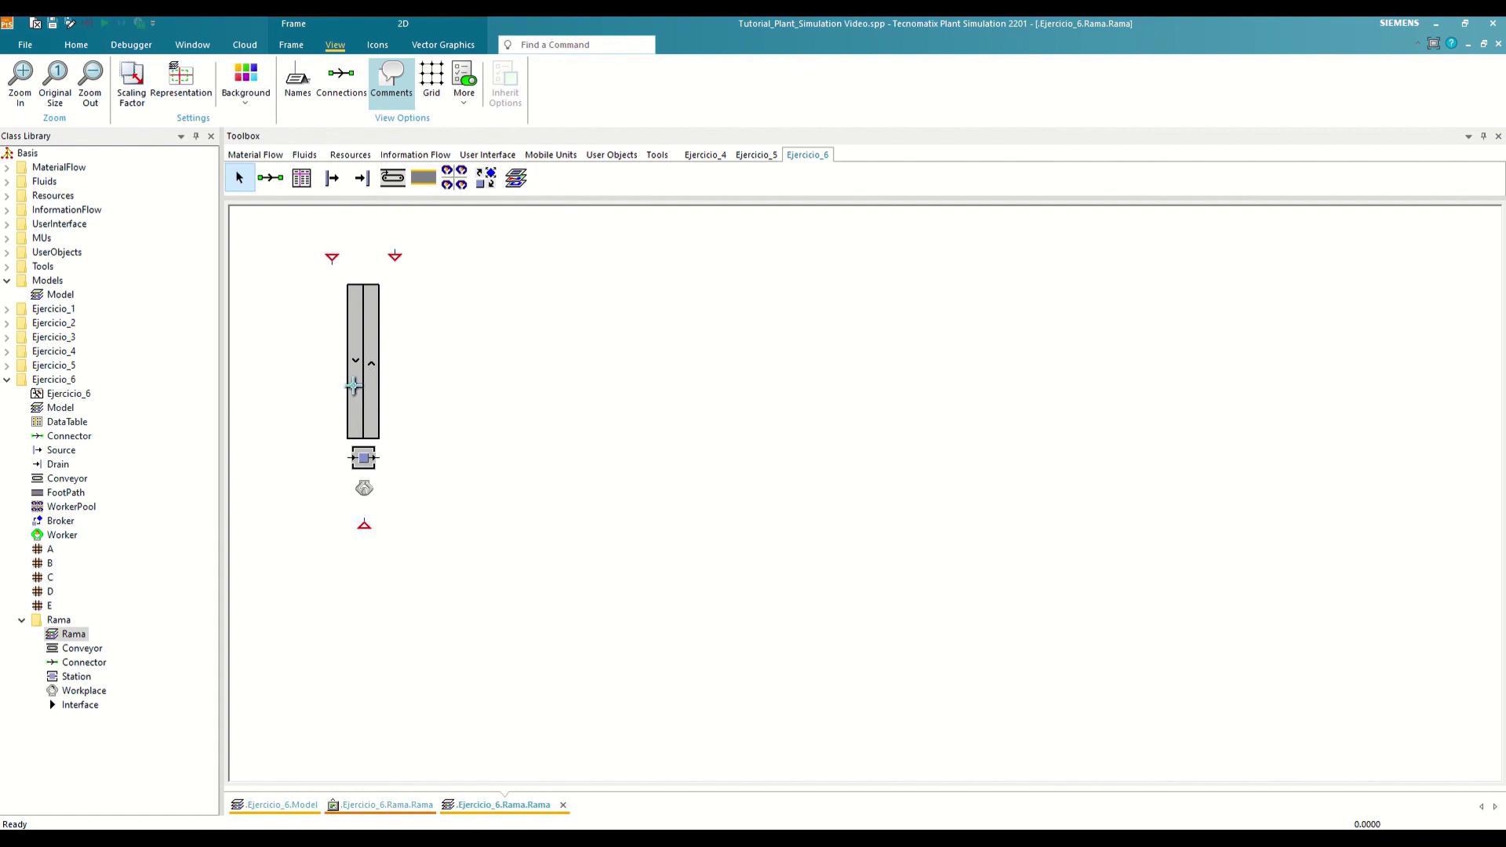
key("ctrl+F4")
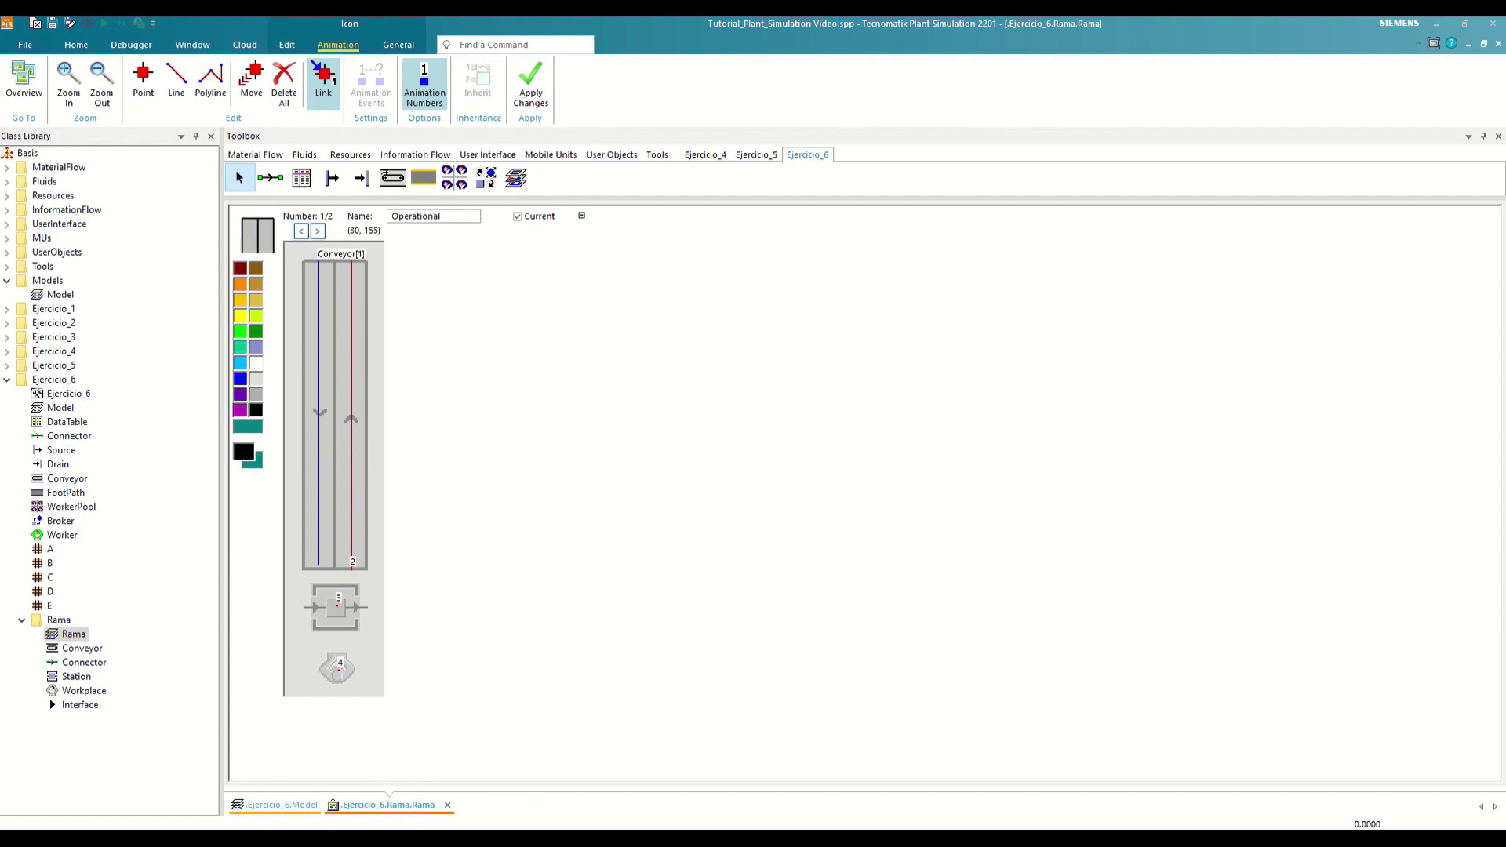
key("ctrl+F4")
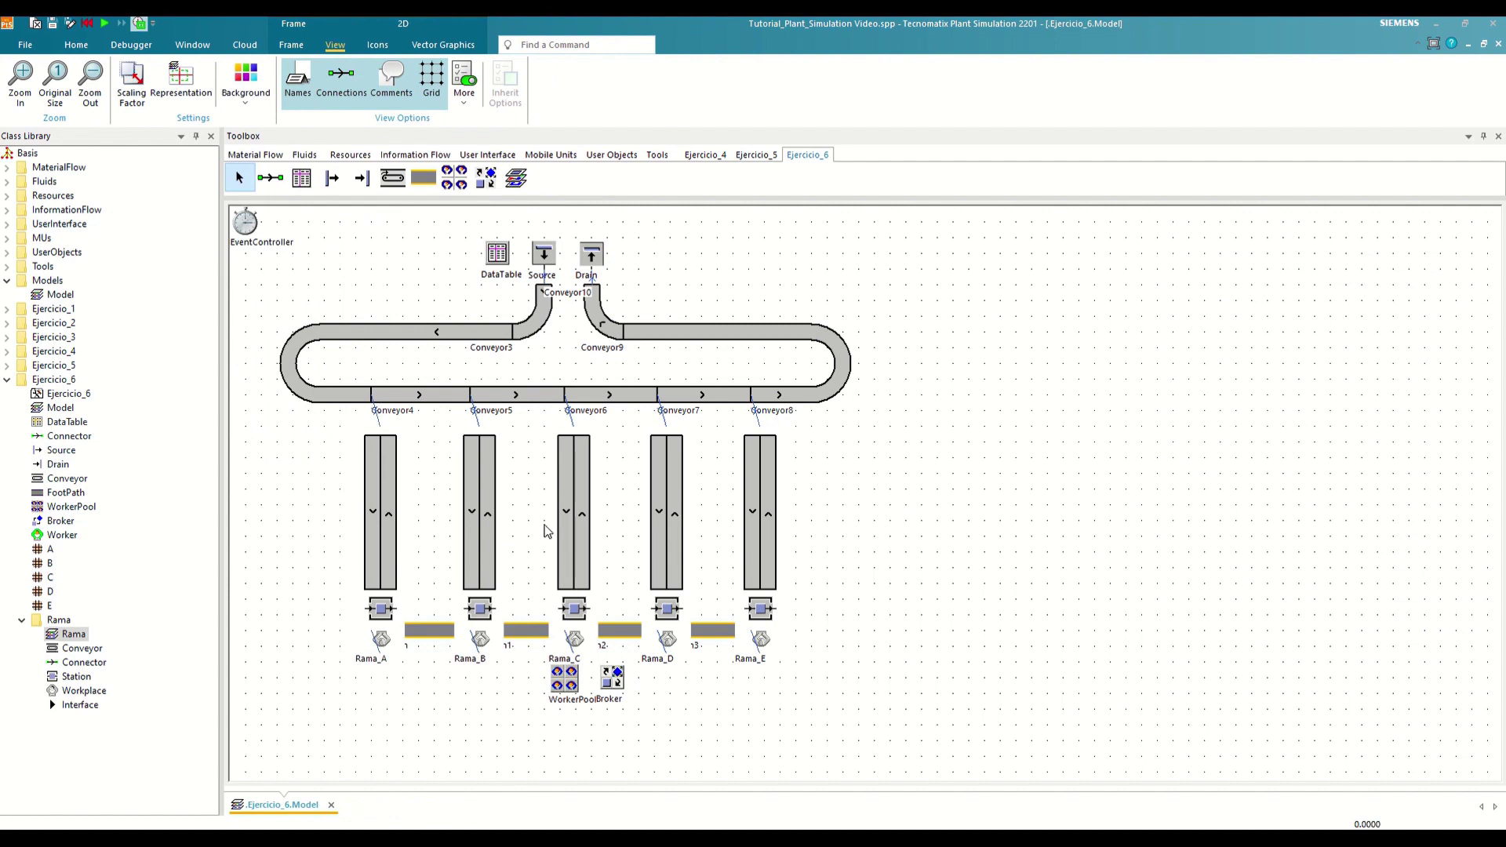
- Select the five Rama branches and nudge them up twice and left once with the arrow keys
left_click_drag(838, 553, 335, 467)
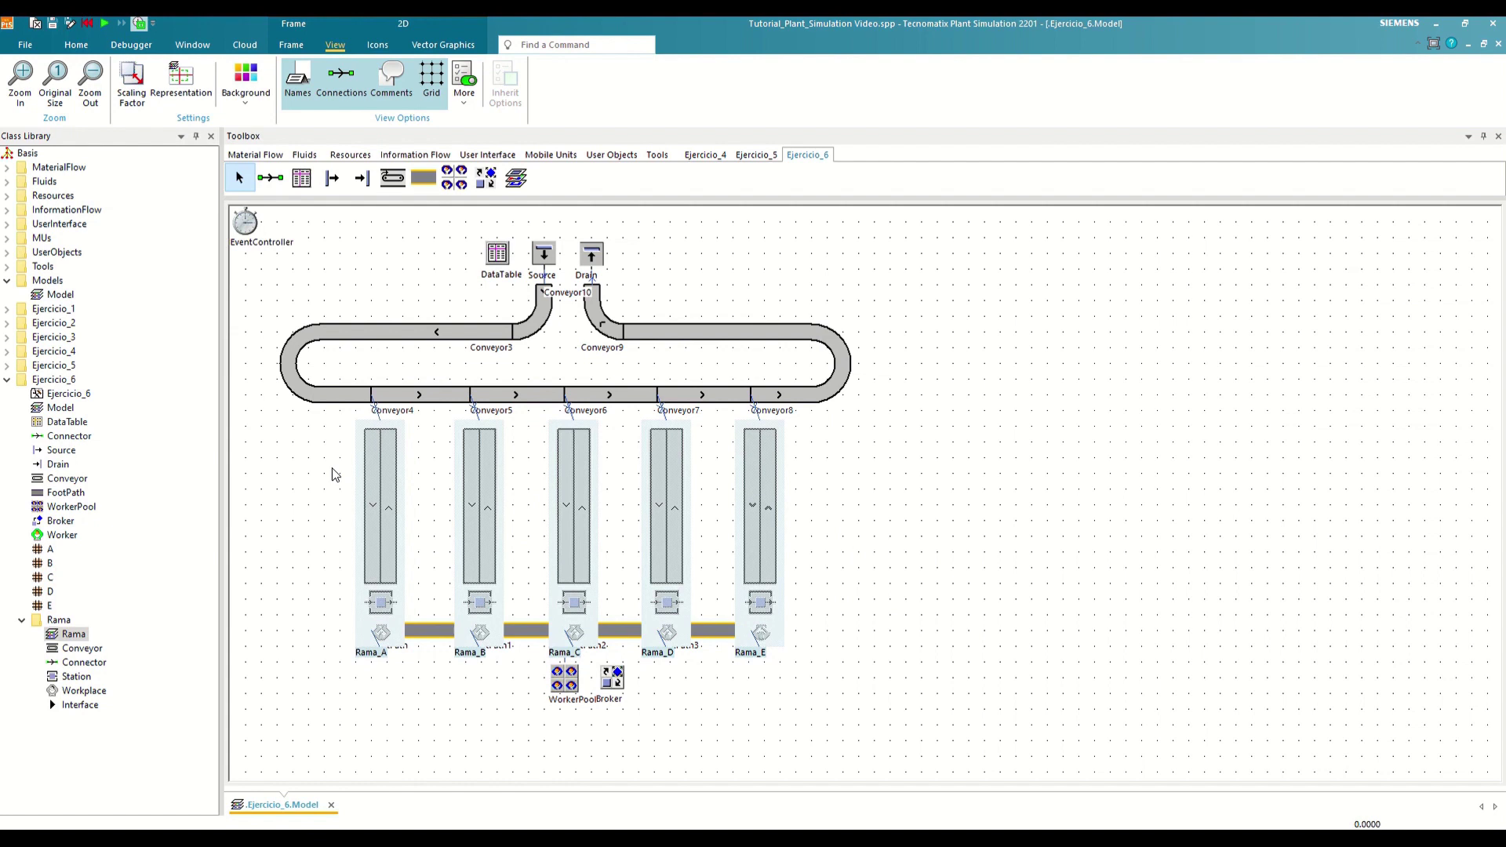
key("Up")
key("Up")
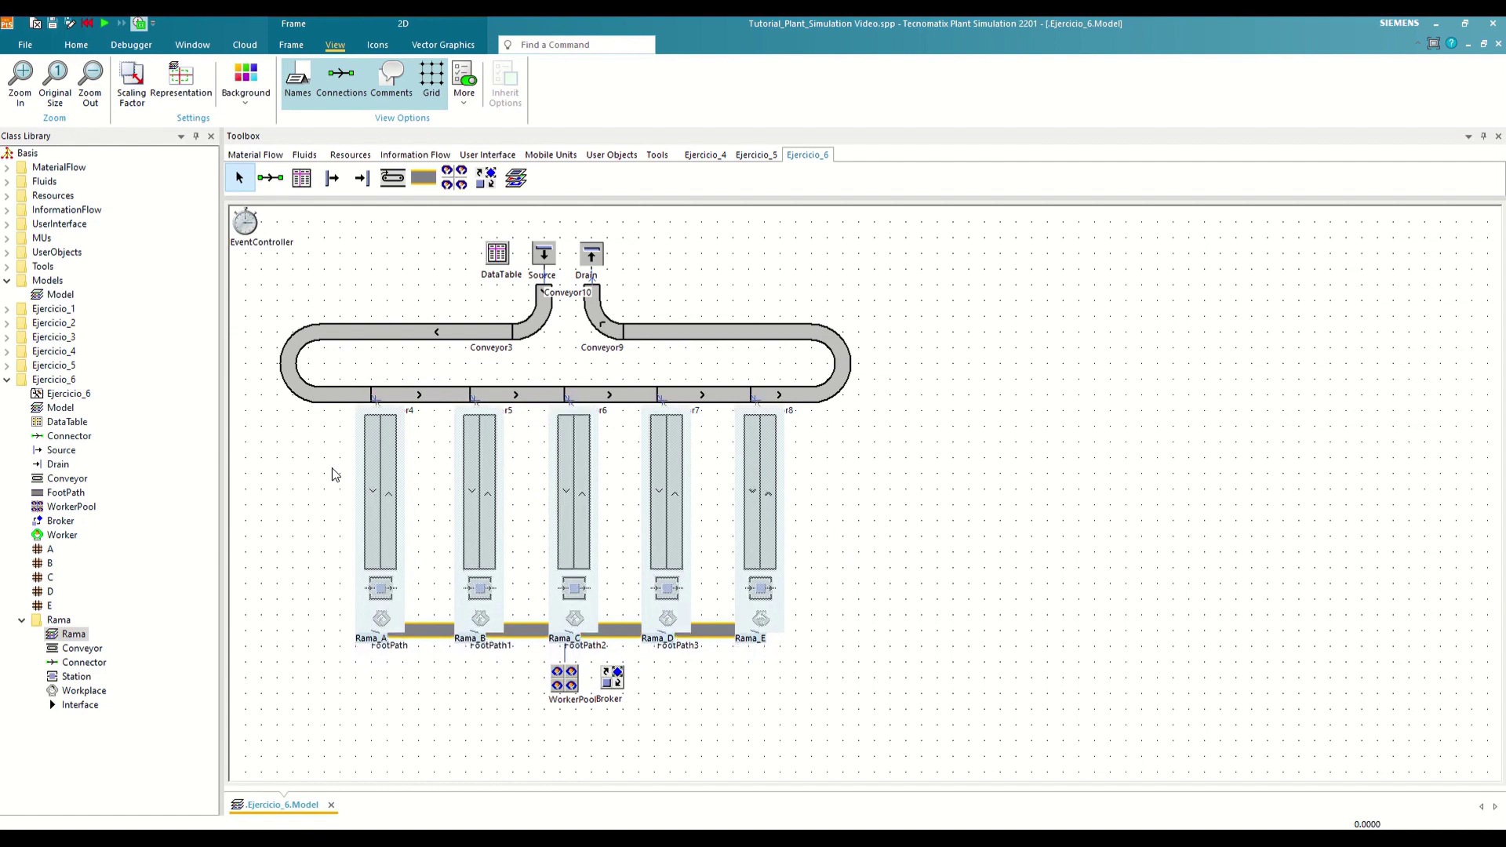
key("Up")
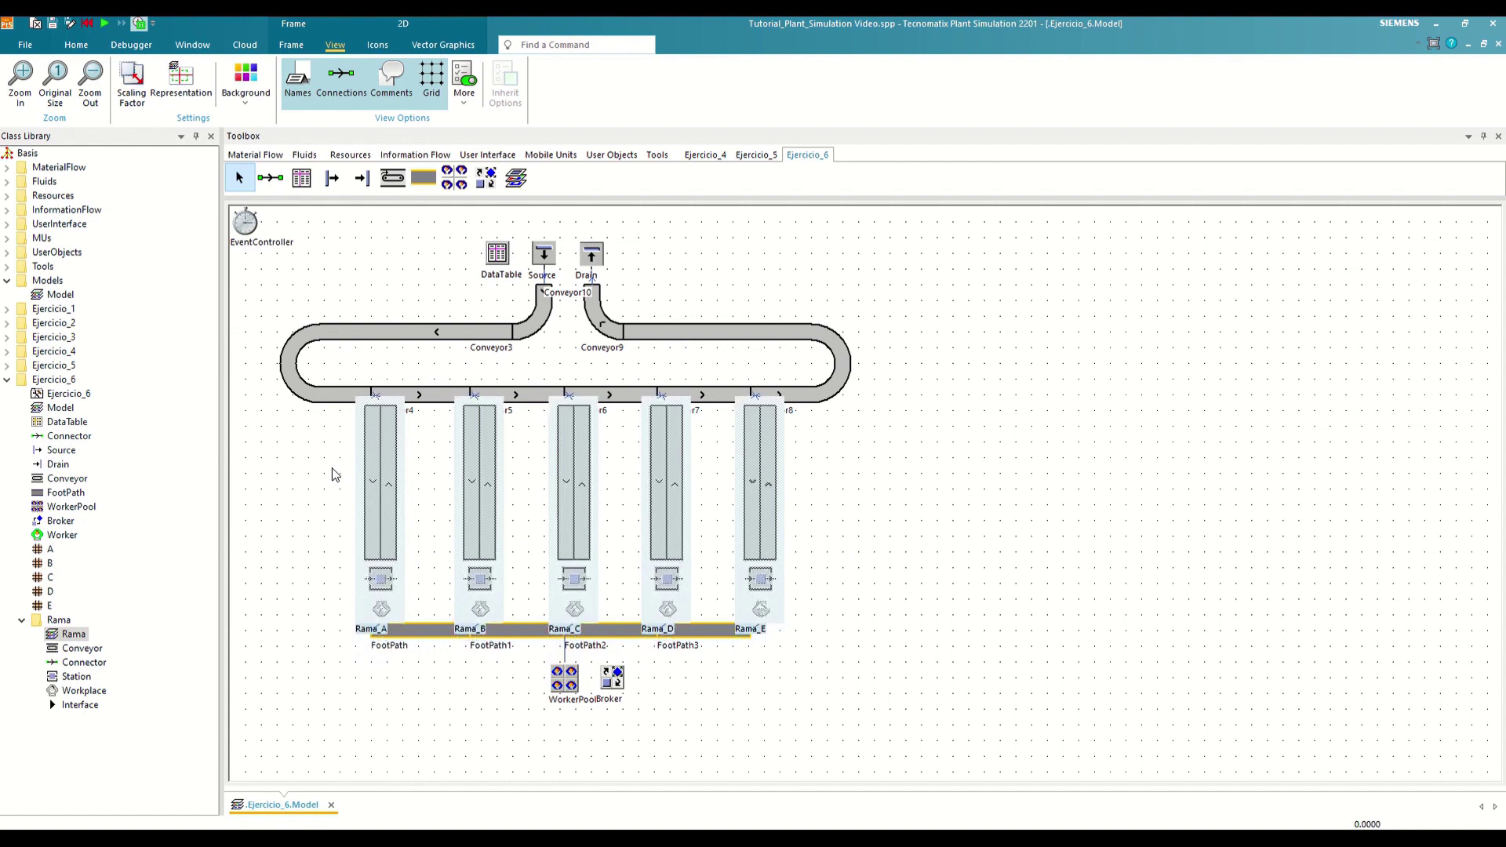
key("Left")
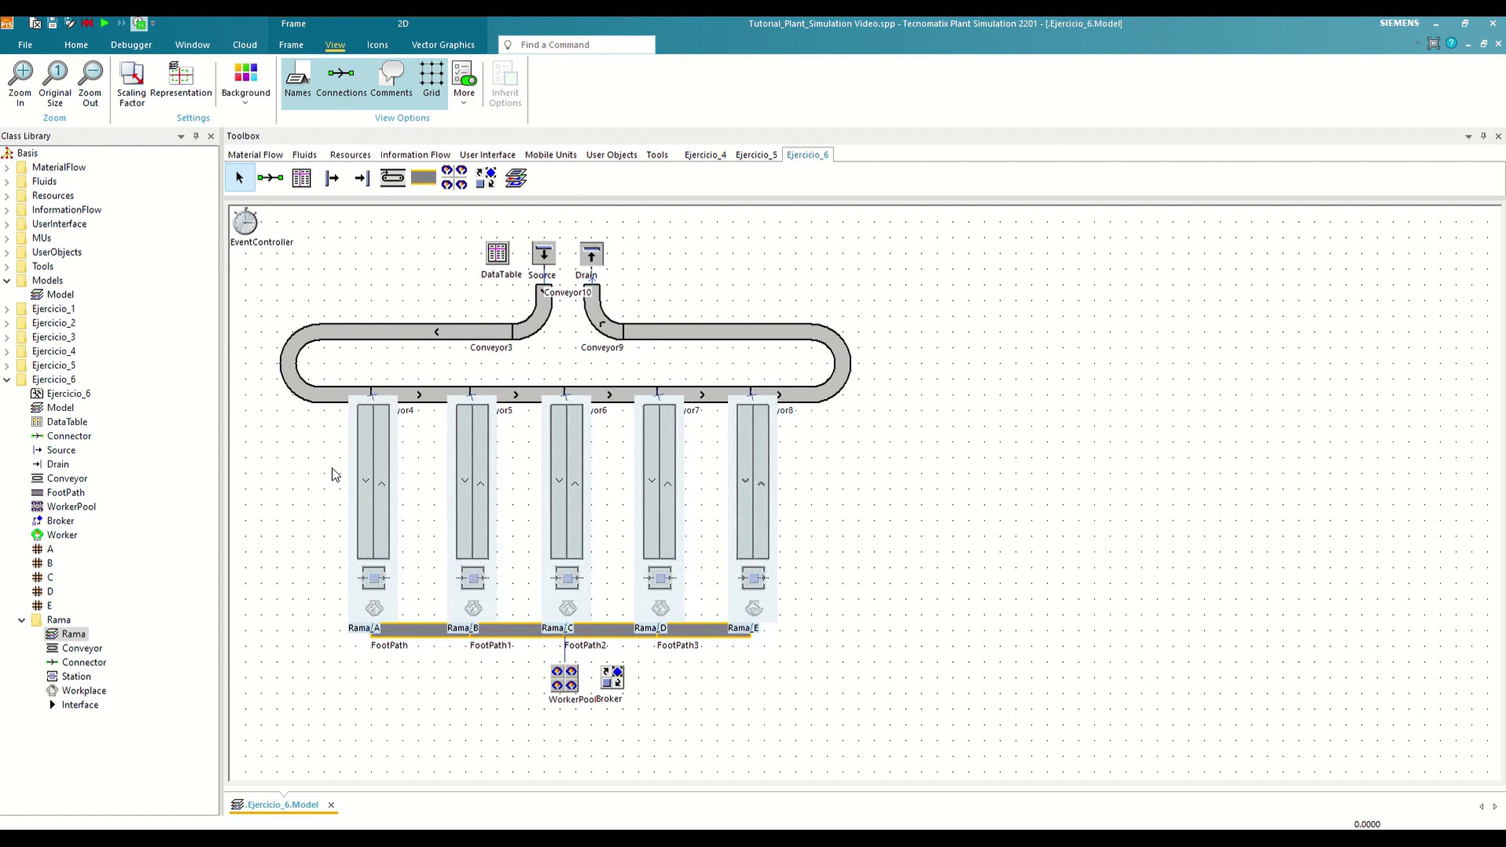
- Send the Rama branches to the back, behind the conveyors and footpaths
right_click(373, 464)
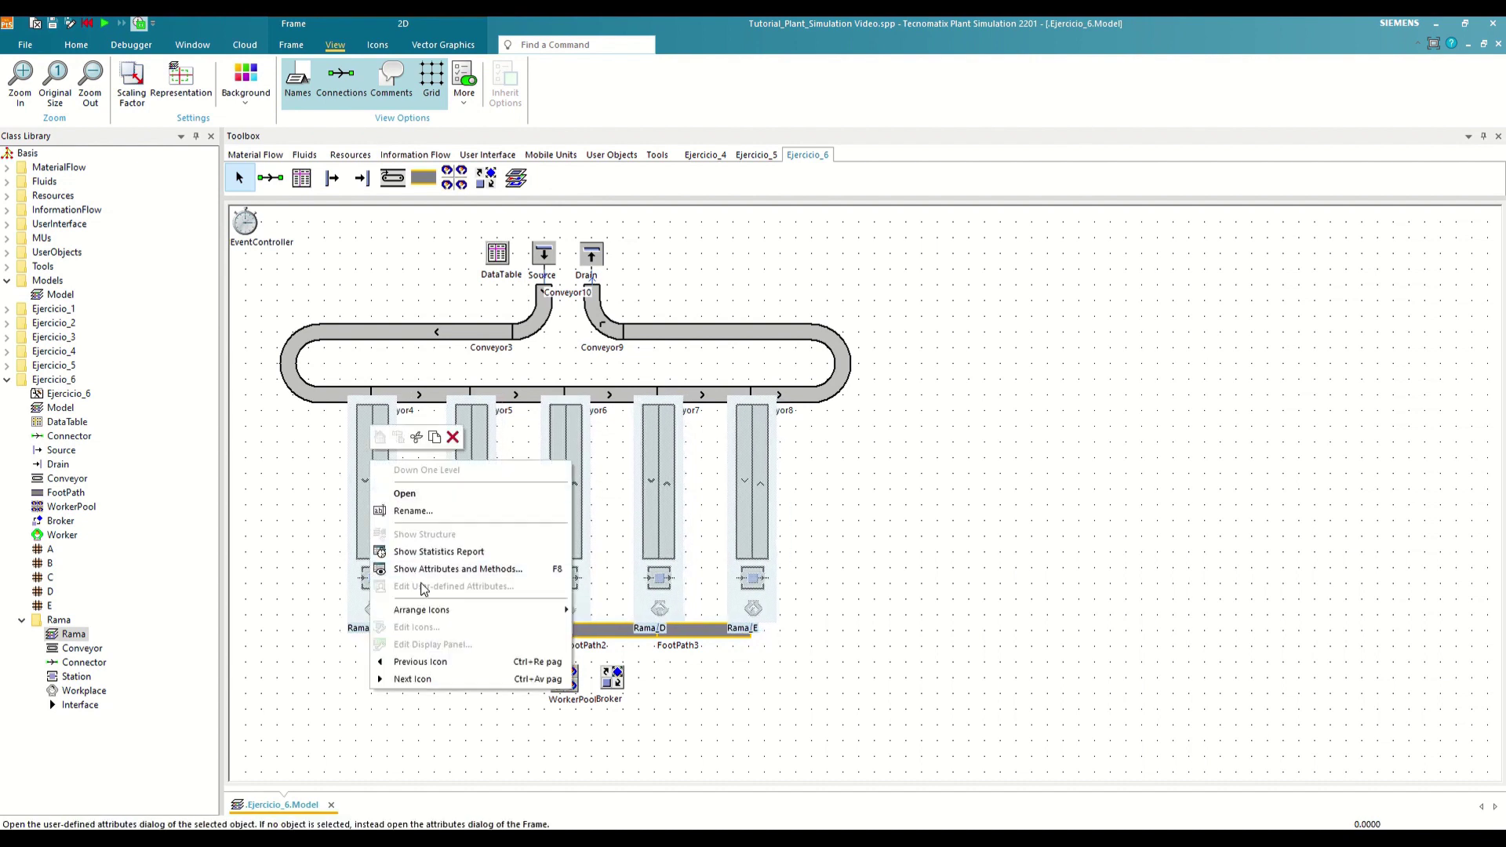
mouse_move(436, 614)
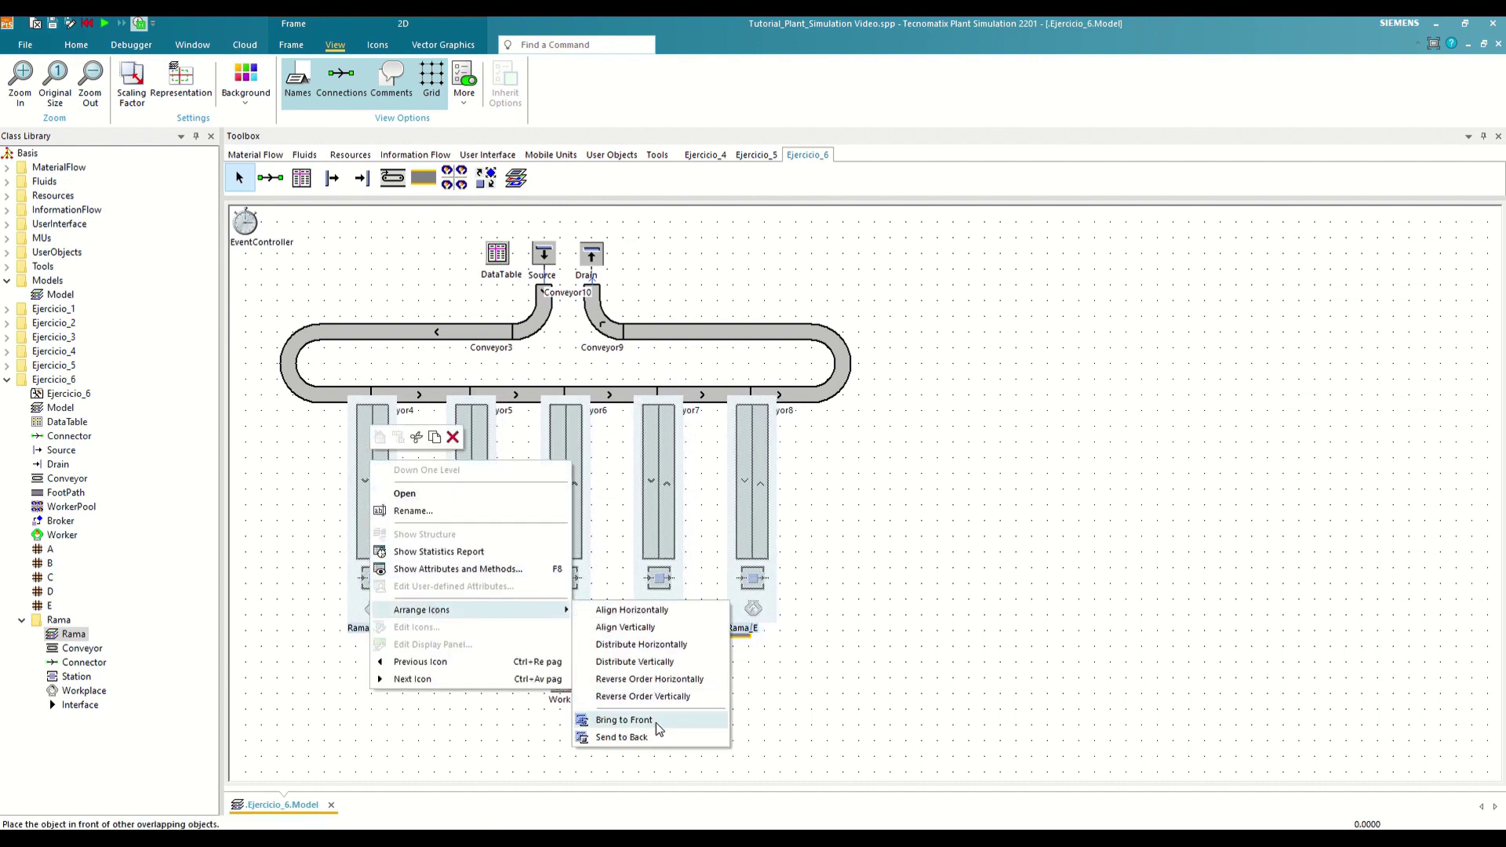
left_click(623, 737)
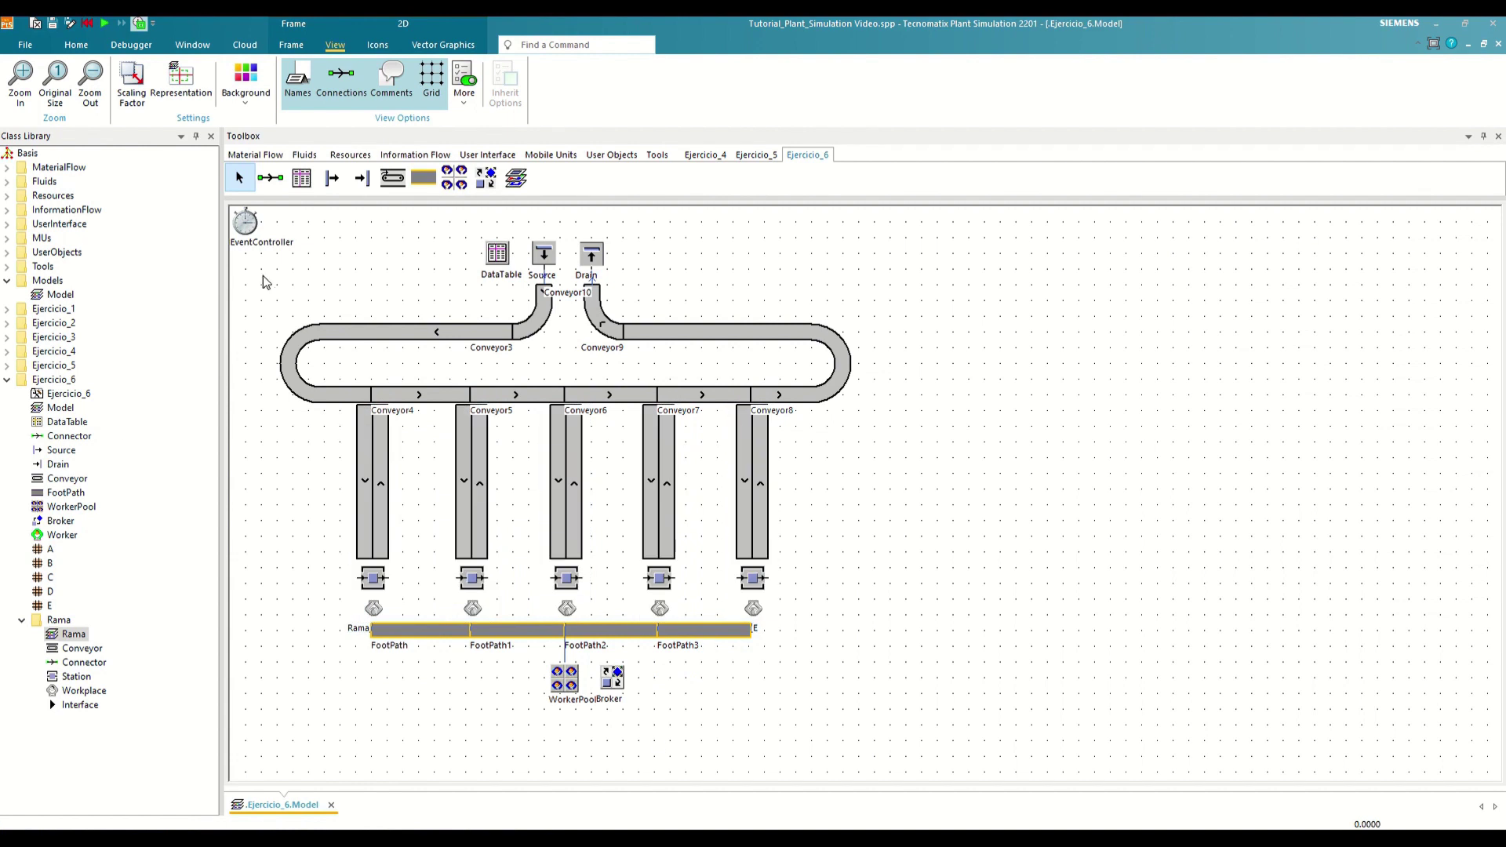
double_click(253, 235)
- Start the simulation and let parts run until the clock reaches 24:30.0158
left_click(945, 445)
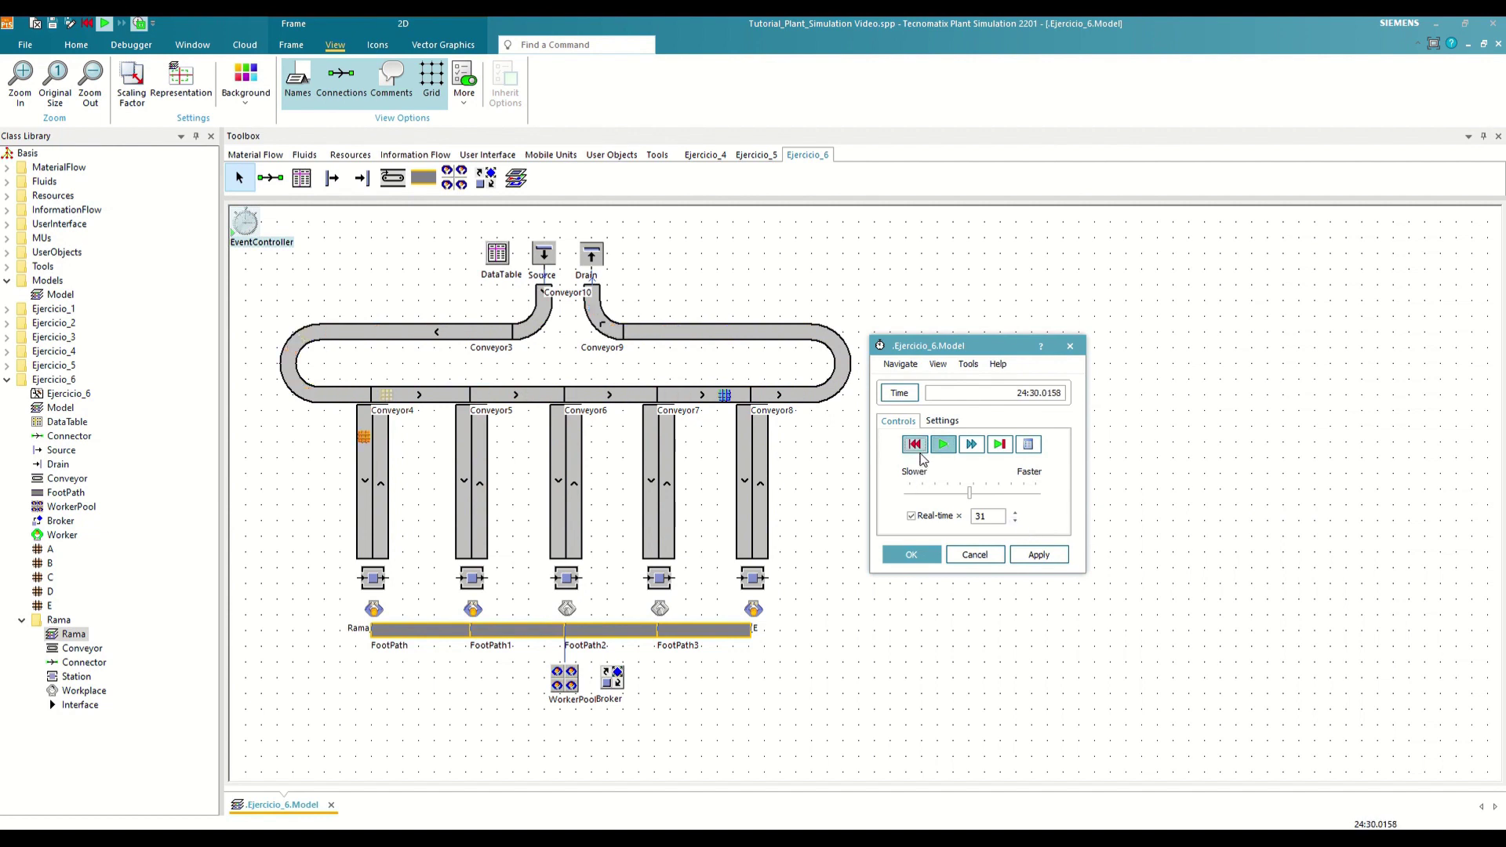
- Reset the simulation and place a new DataTable in the Rama frame next to the Station
left_click(922, 459)
left_click(1071, 346)
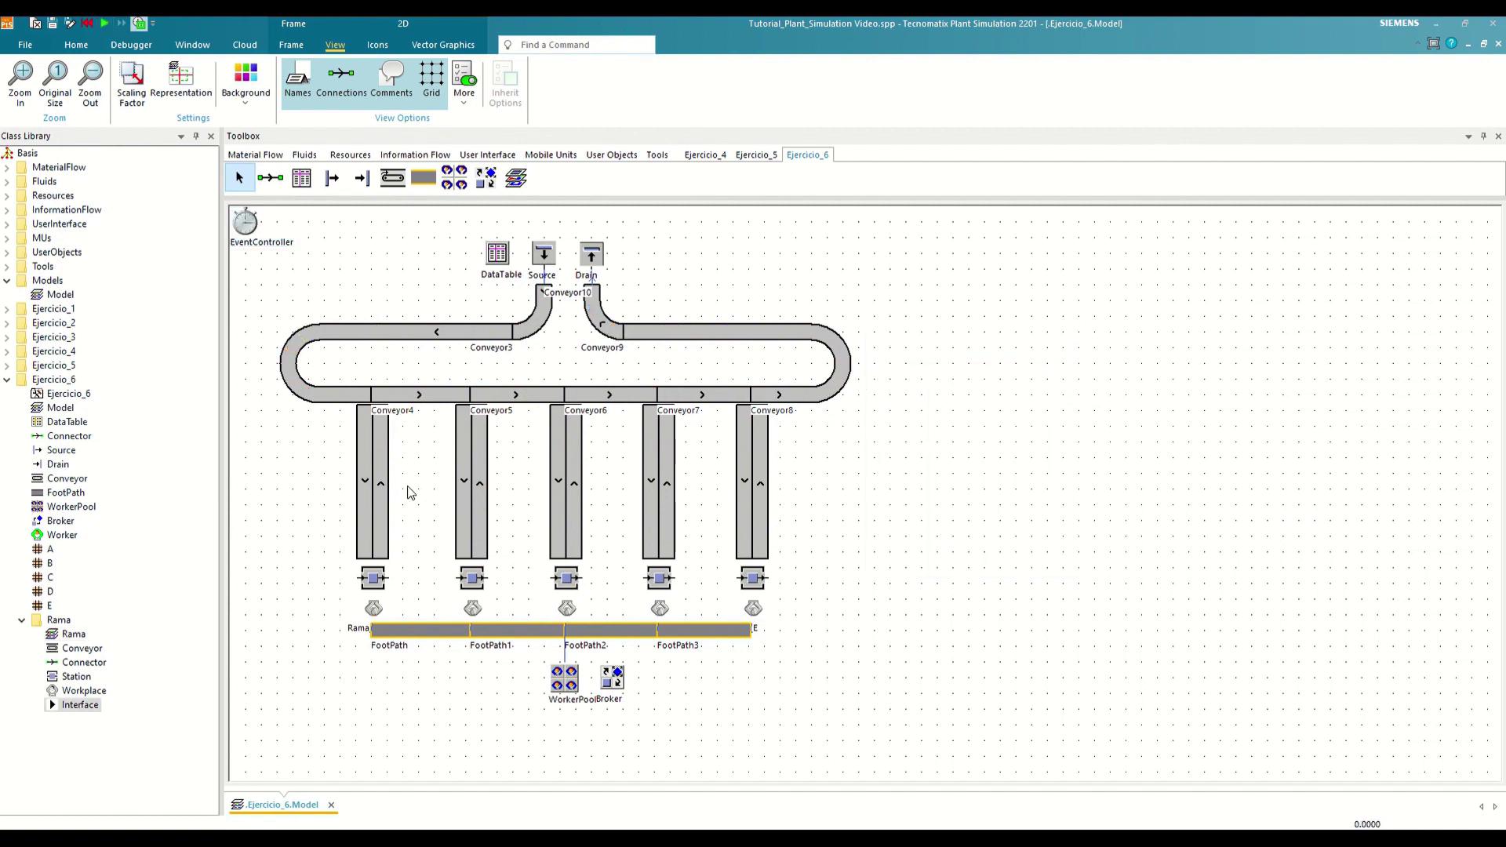
left_click_drag(306, 180, 59, 625)
double_click(69, 634)
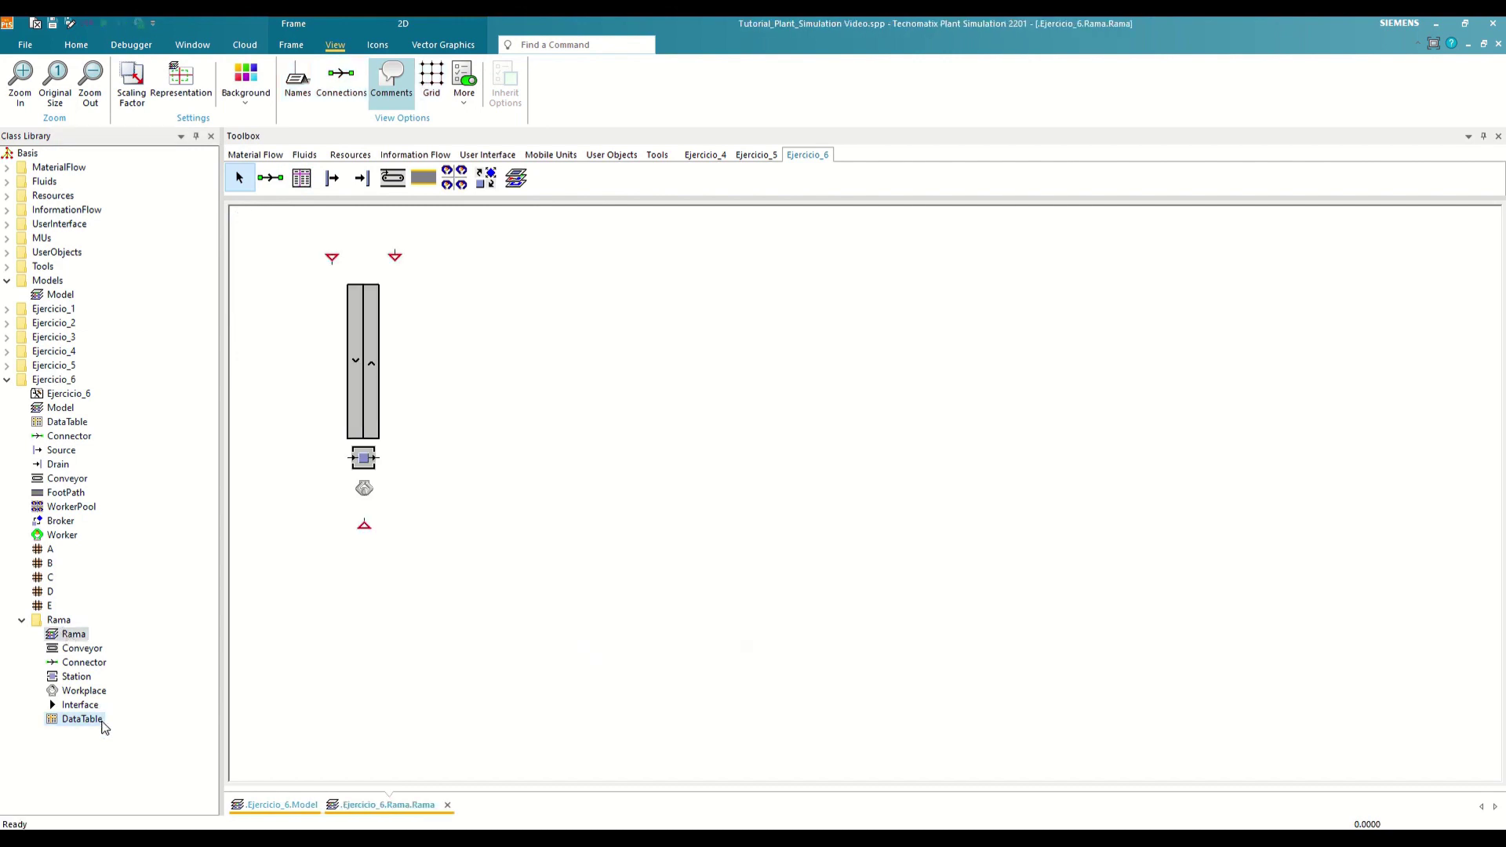
left_click_drag(104, 716, 393, 471)
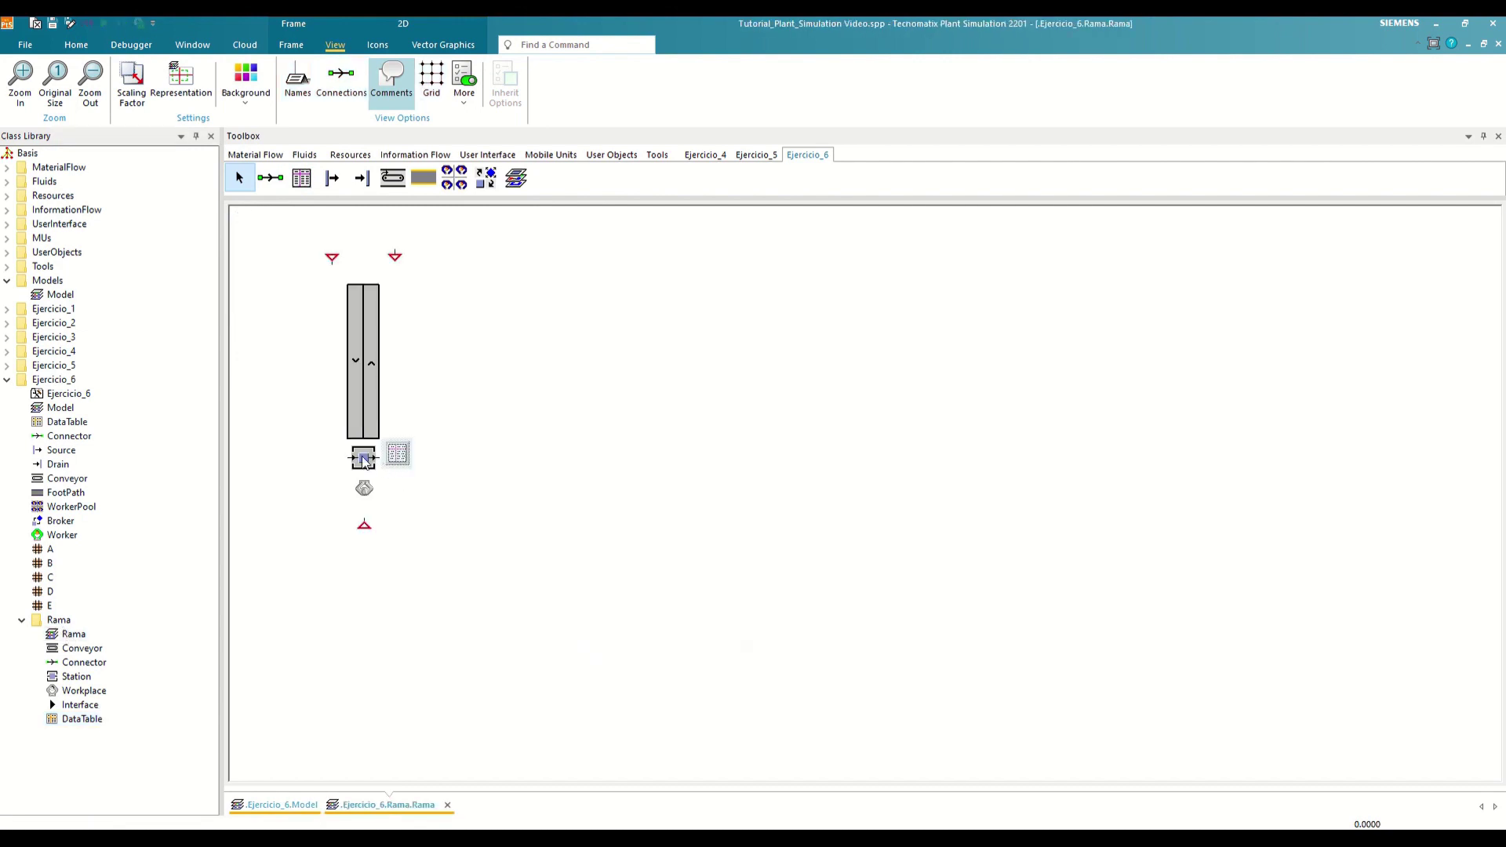
- Set the Station's processing time to List(Type) from the DataTable, accepting the table formatting with Sí
double_click(364, 460)
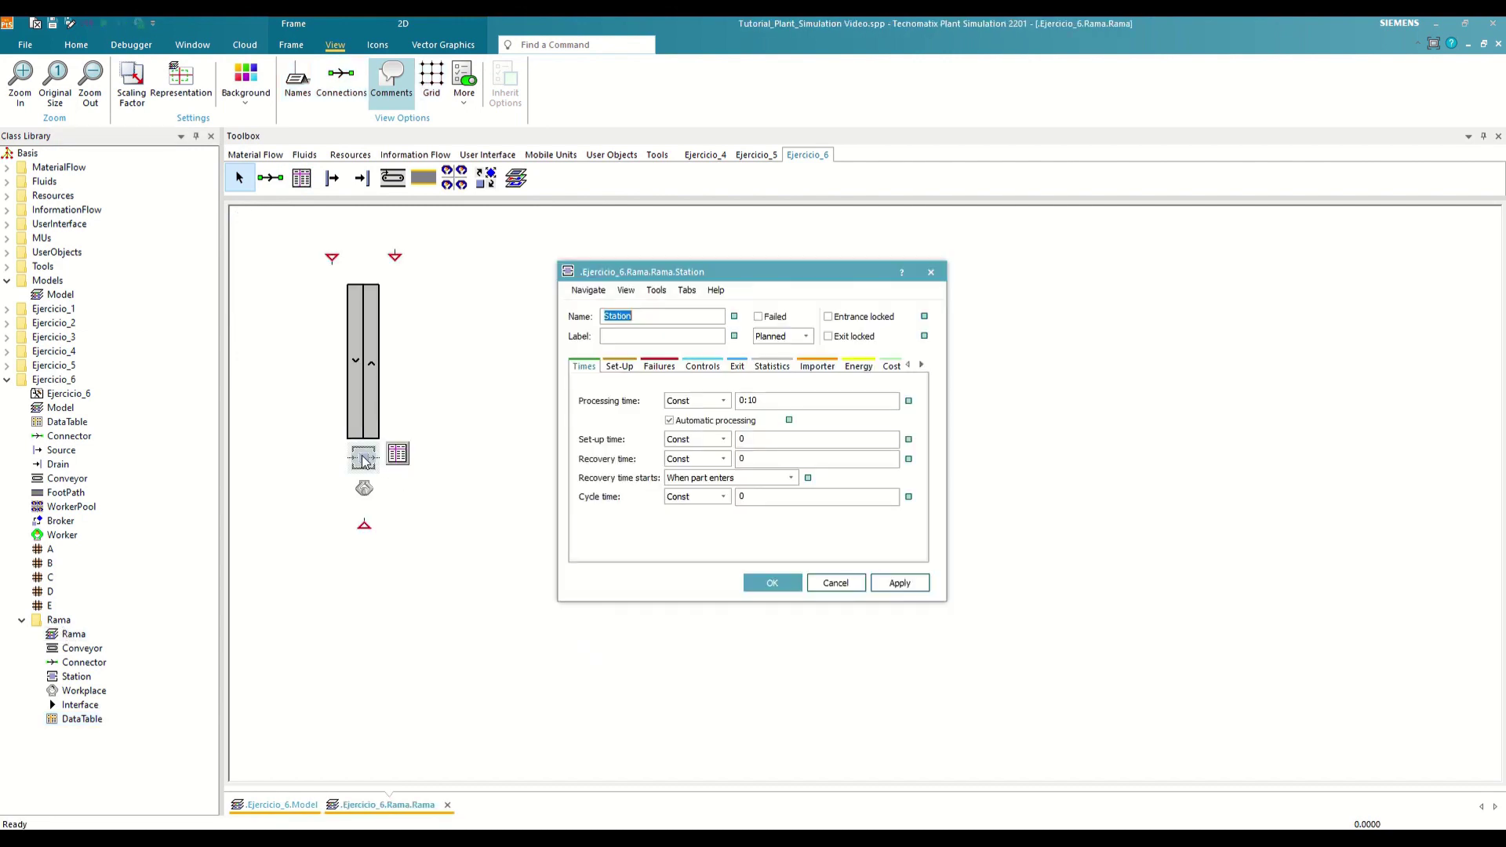
left_click(724, 401)
left_click(694, 629)
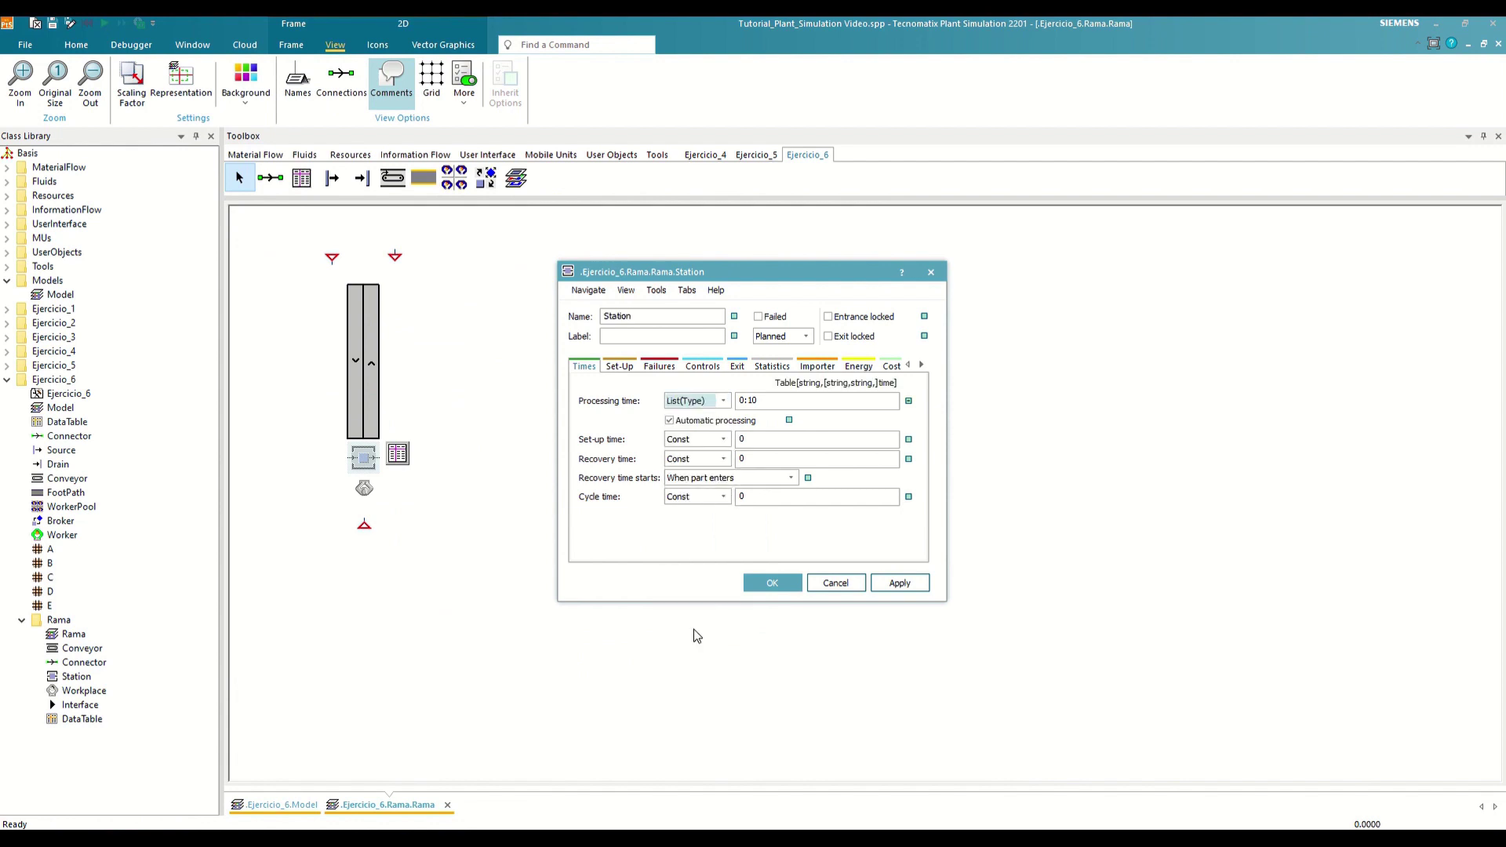
left_click_drag(397, 459, 769, 401)
left_click(794, 594)
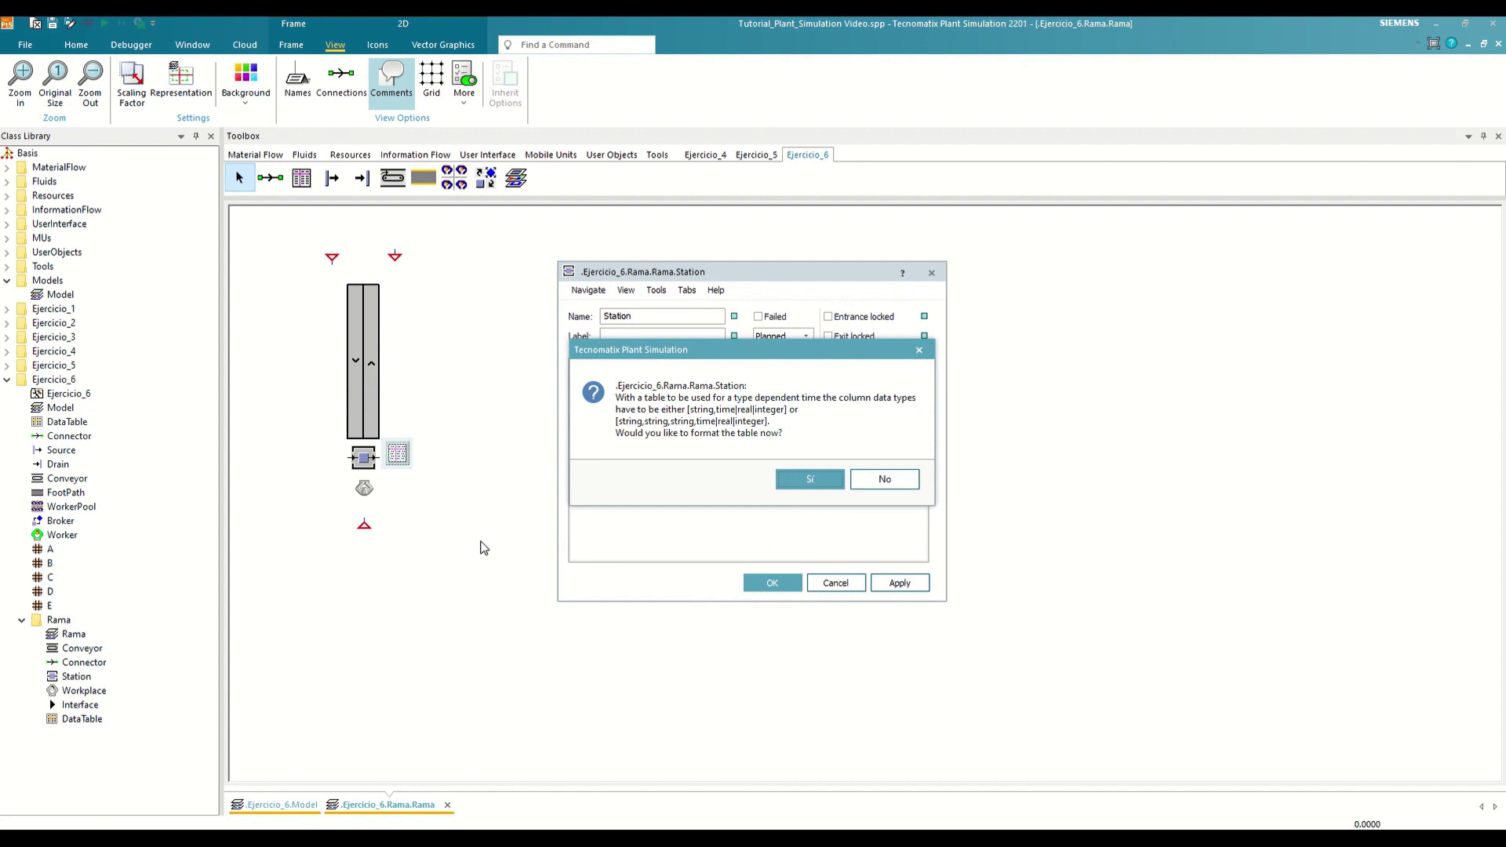
left_click(776, 475)
- Paste times 20, 30, 1:30, 1:15 and 13 for MU types A–E into the Rama DataTable
double_click(398, 456)
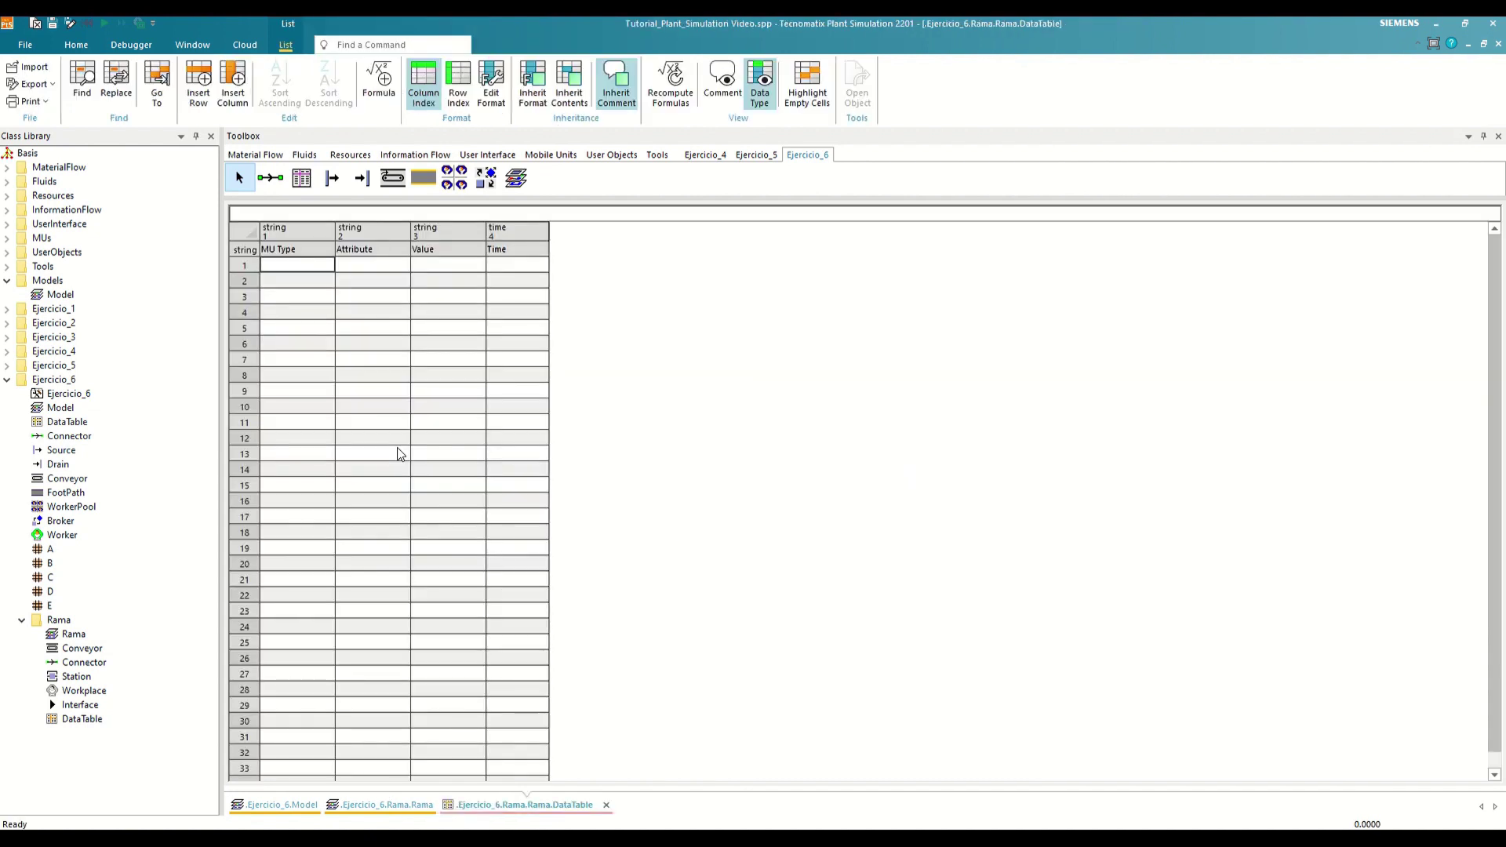
type("A\t\t\t20.0000 B\t\t\t30.0000 C\t\t\t1:30.0000 D\t\t\t1:15.0000 E\t\t\t13.0000")
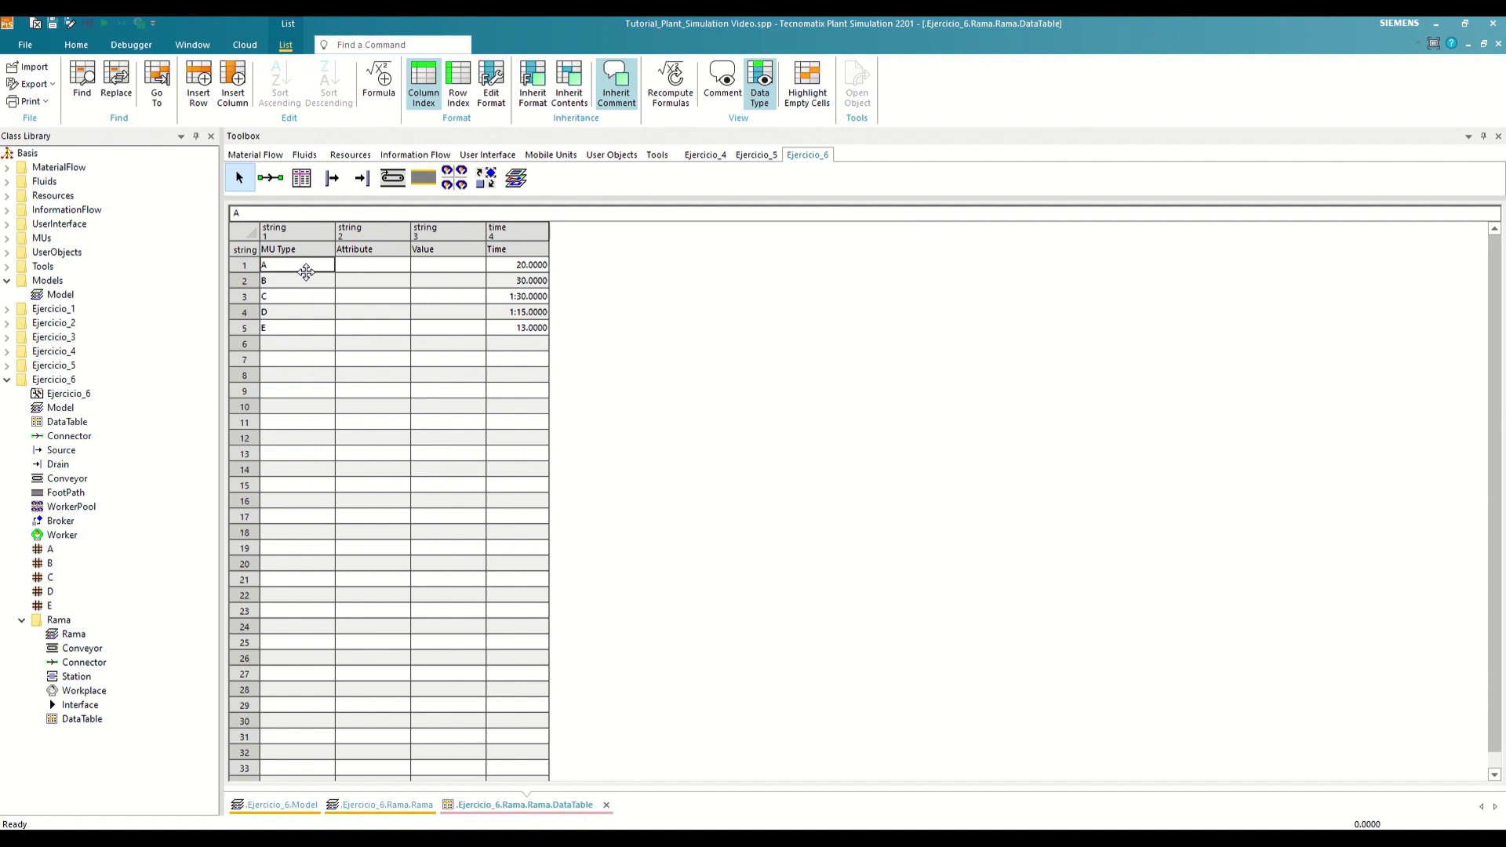
middle_click(495, 808)
- Close the Rama frame and start the simulation again from the EventController
middle_click(428, 808)
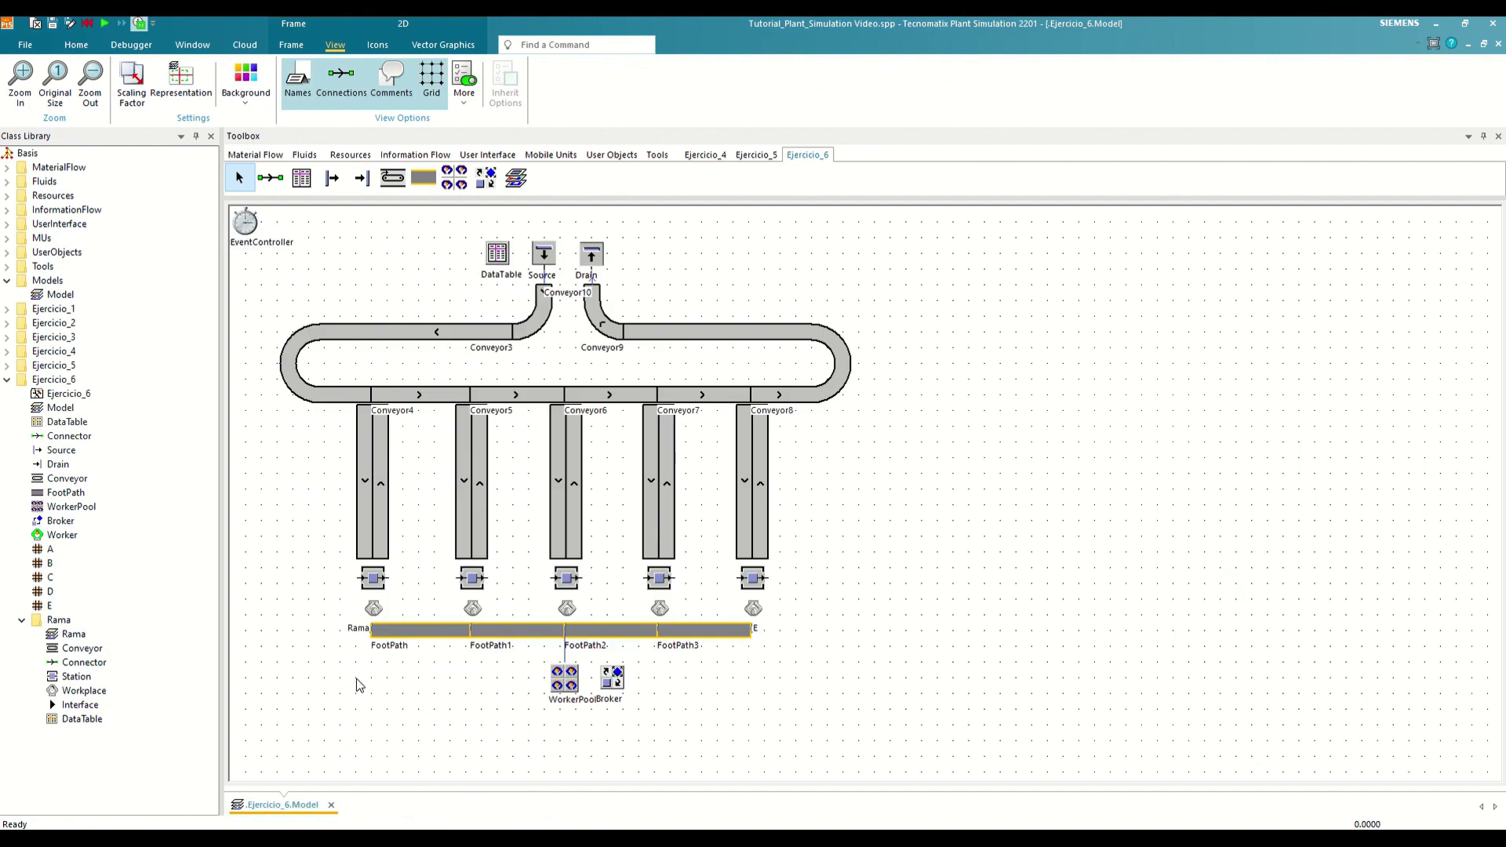
double_click(245, 226)
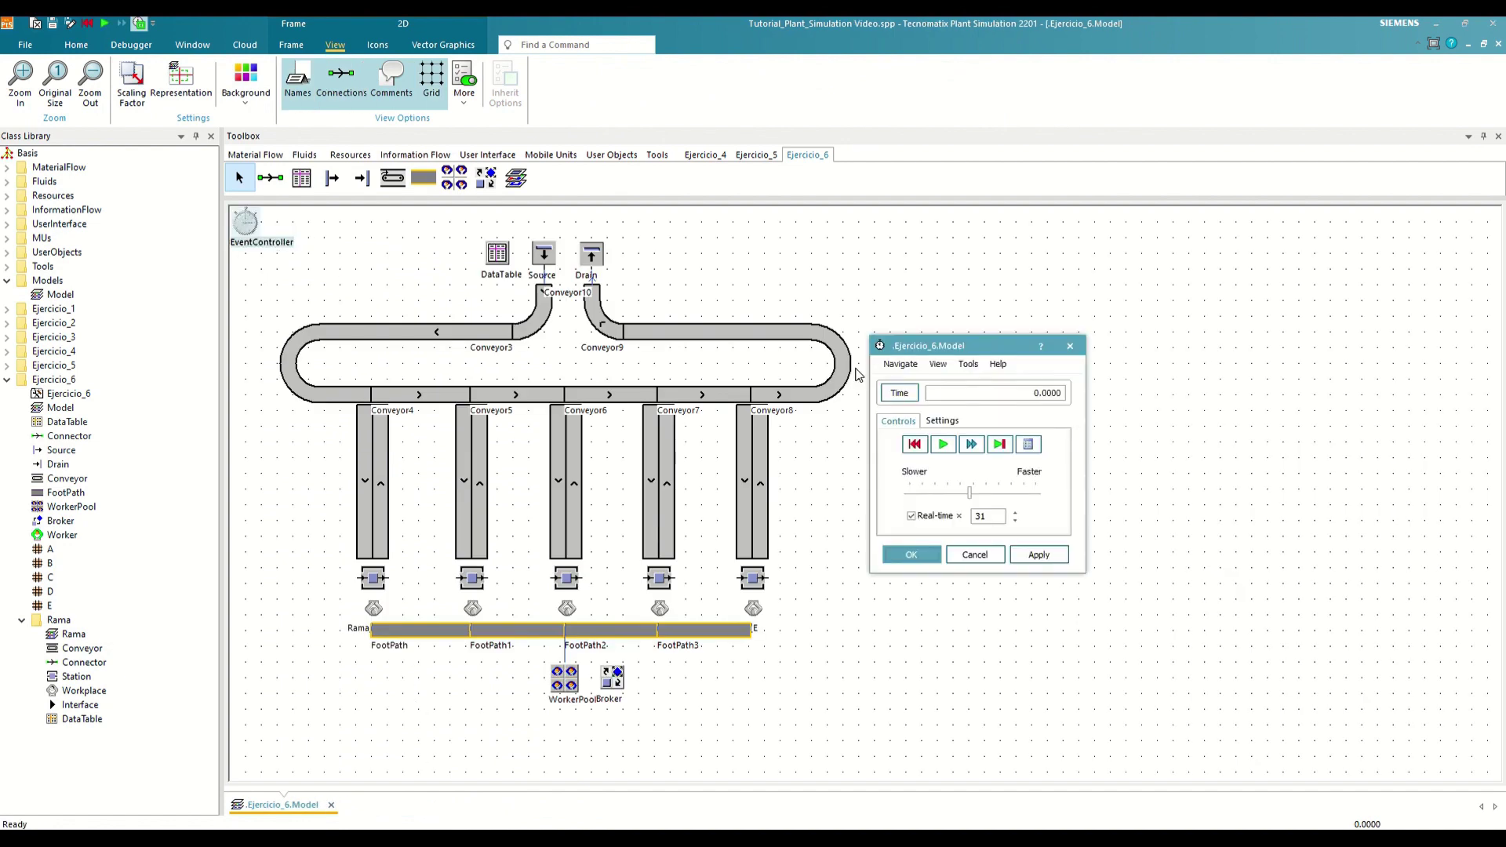
left_click(941, 445)
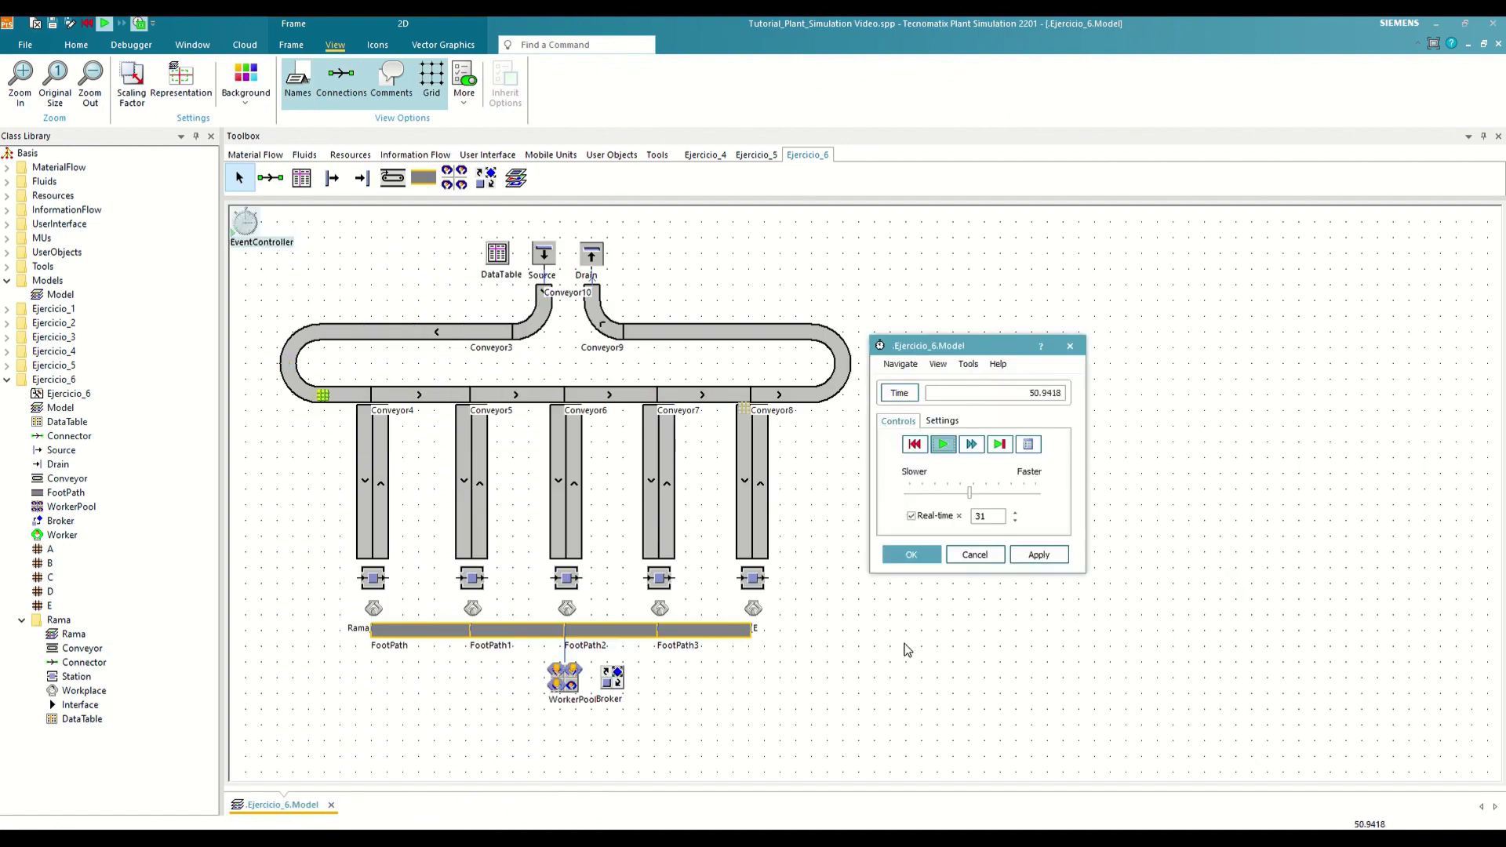